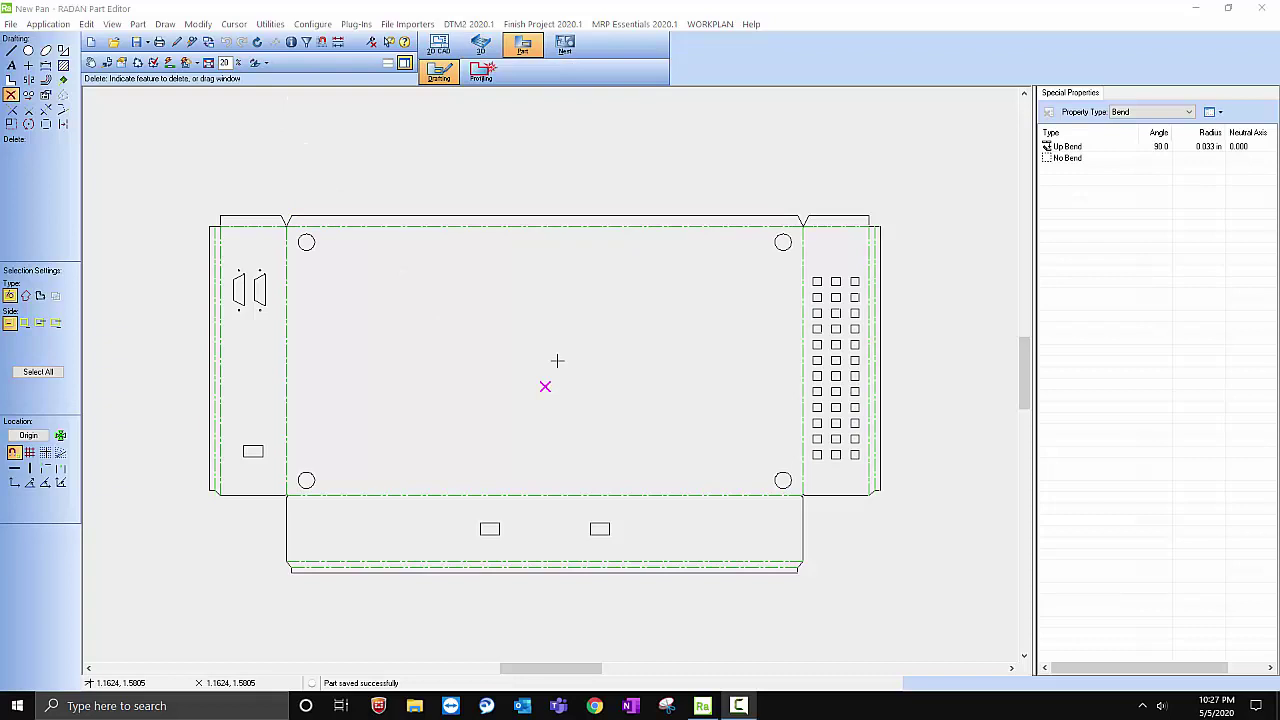
Open Automatic Dimensioning from Dimension Utilities and move its dialog clear of the part
{"action": "scroll", "coordinate": [489, 495], "scroll_direction": "down", "scroll_amount": 3}
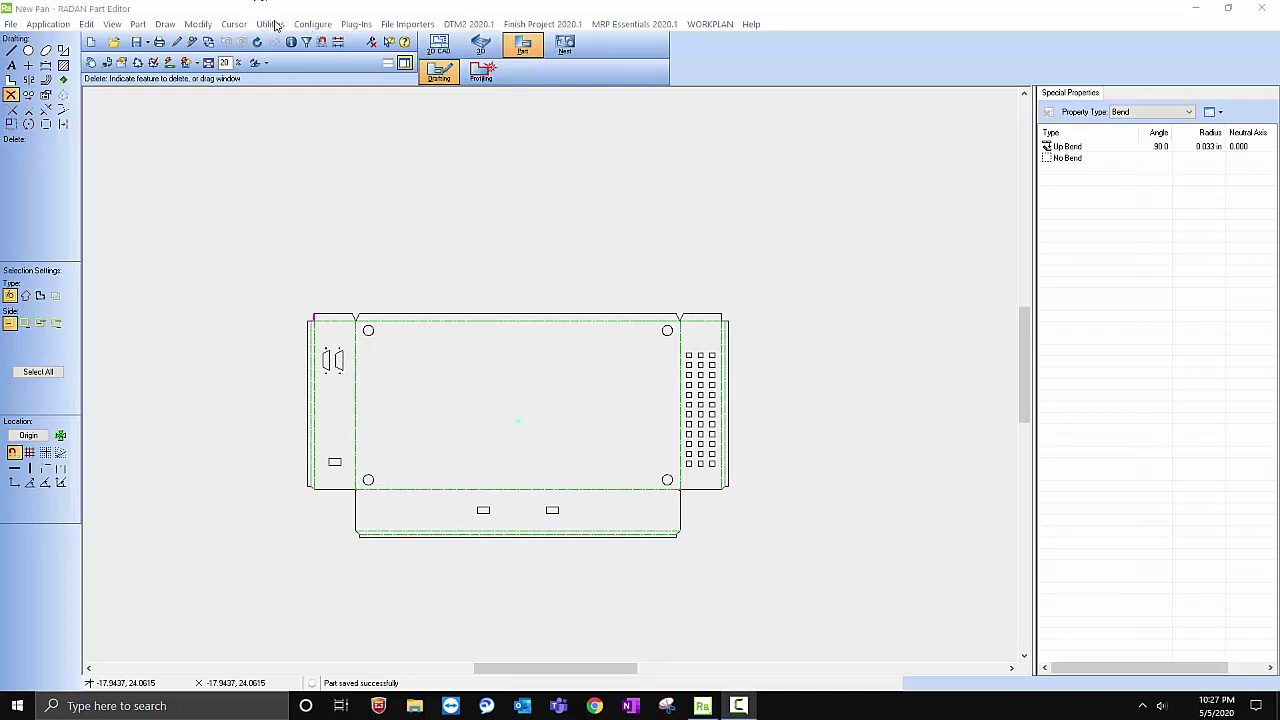
{"action": "left_click", "coordinate": [270, 24]}
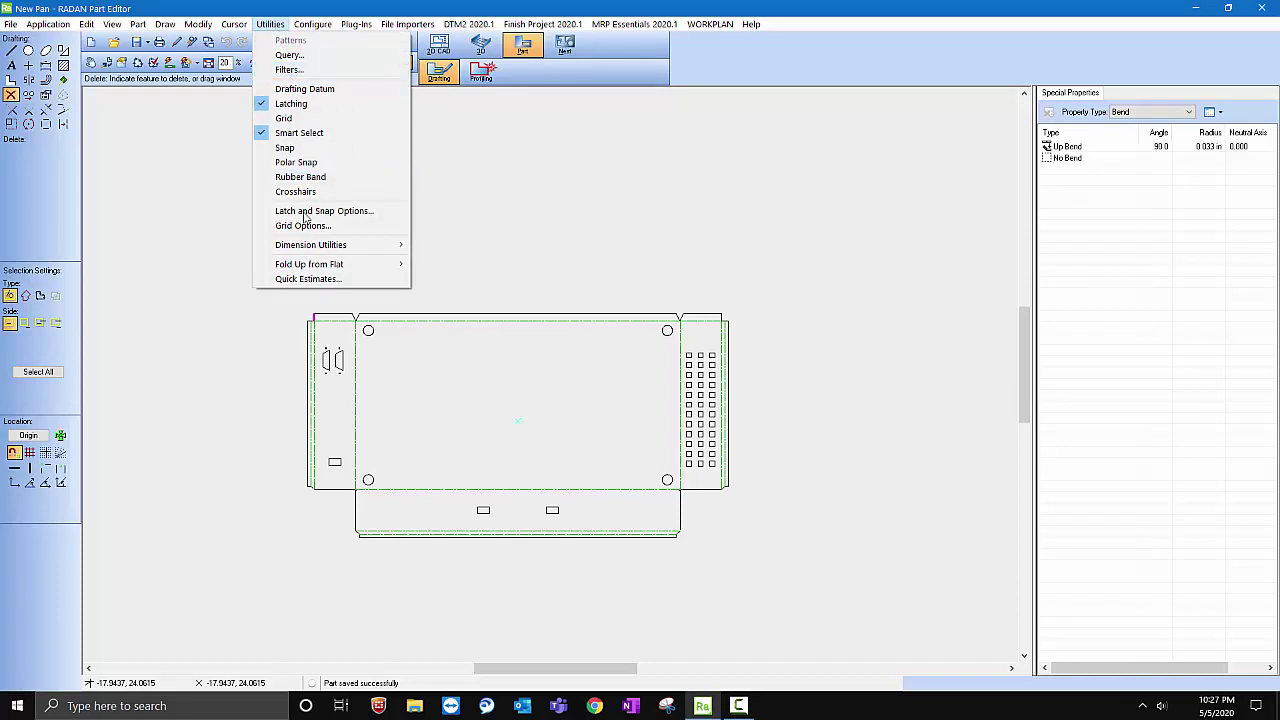
{"action": "mouse_move", "coordinate": [309, 246]}
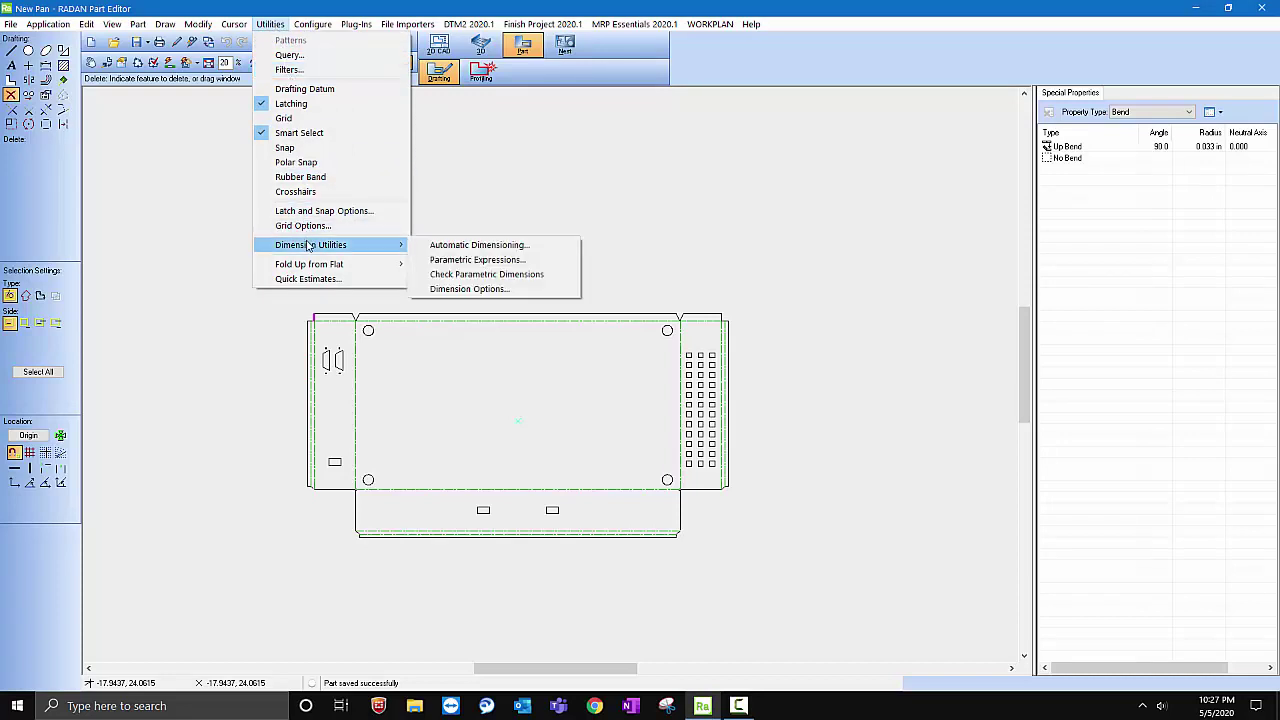
{"action": "left_click", "coordinate": [511, 249]}
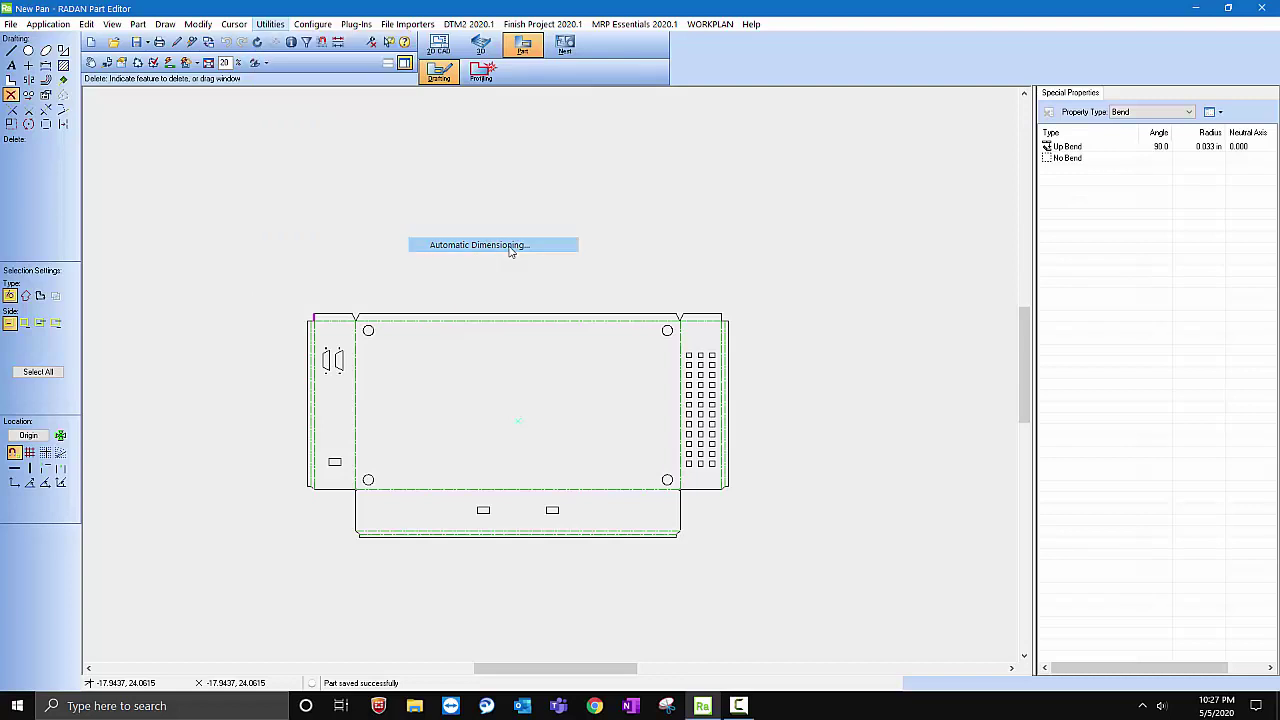
{"action": "left_click_drag", "start_coordinate": [549, 252], "coordinate": [826, 161]}
{"action": "left_click", "coordinate": [831, 304]}
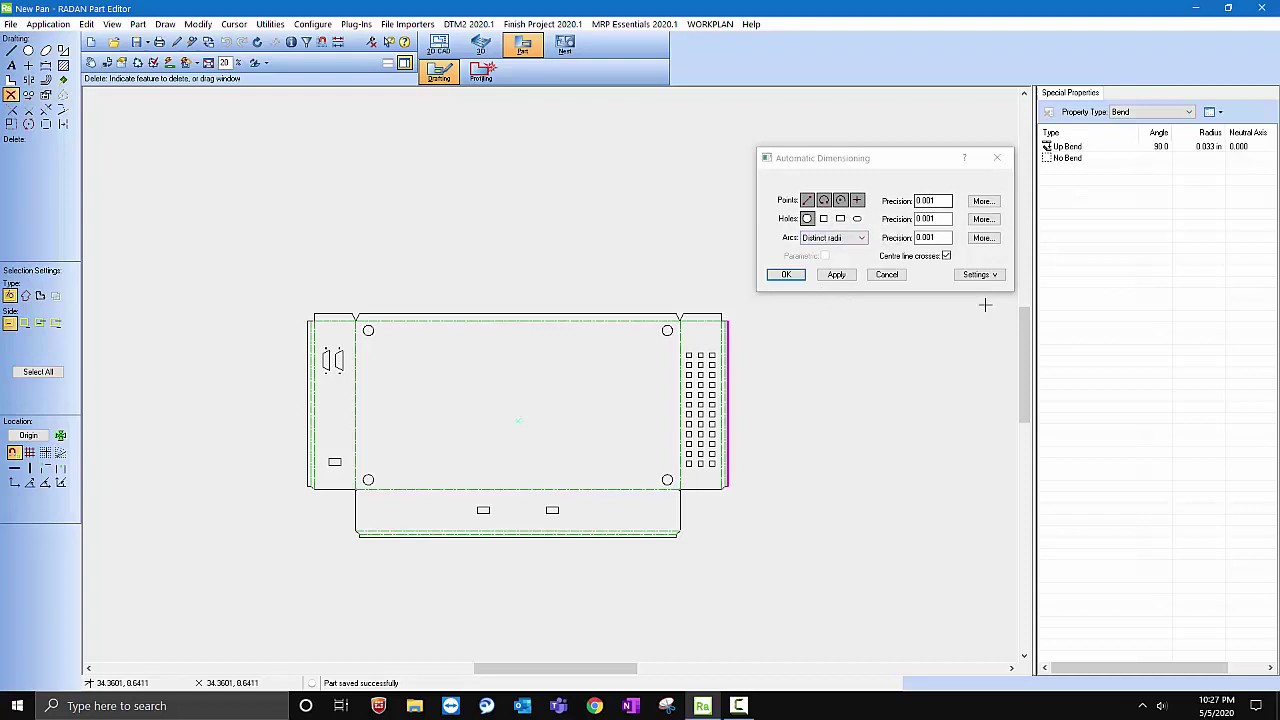
Apply automatic dimensions with hole centre marks to the flat pattern and zoom to check them
{"action": "left_click", "coordinate": [799, 277]}
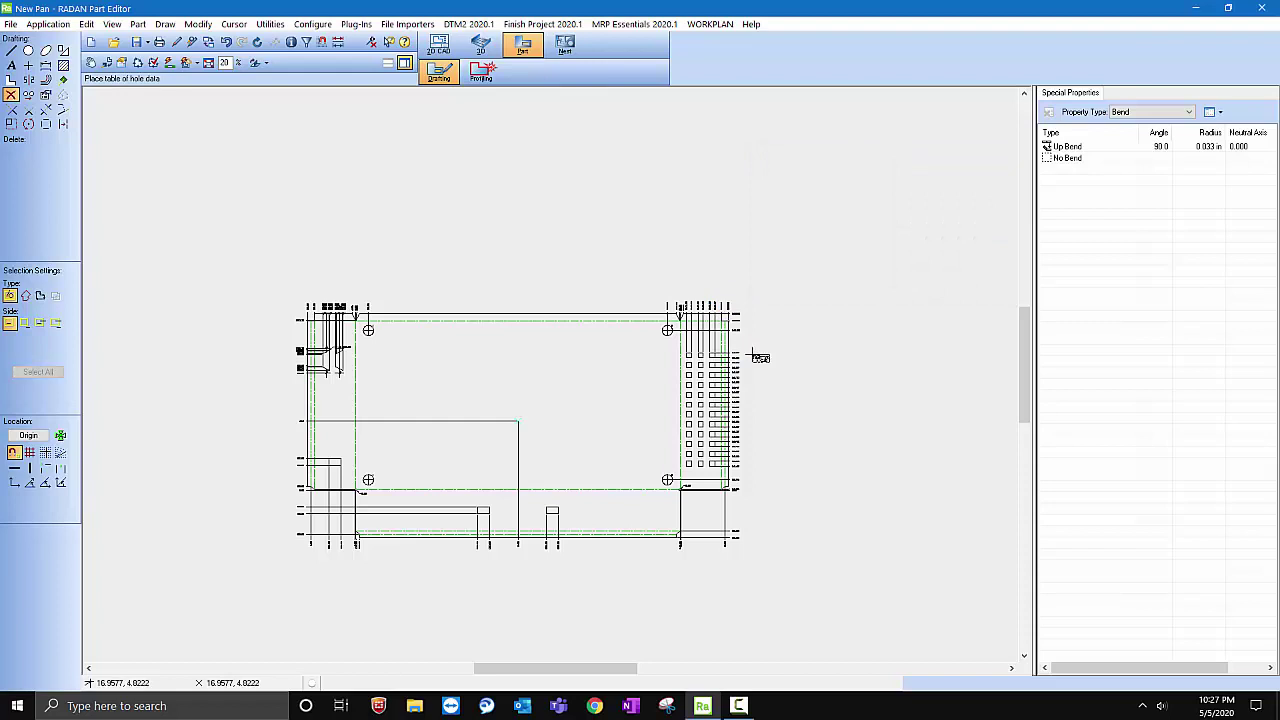
{"action": "scroll", "coordinate": [786, 362], "scroll_direction": "up", "scroll_amount": 3}
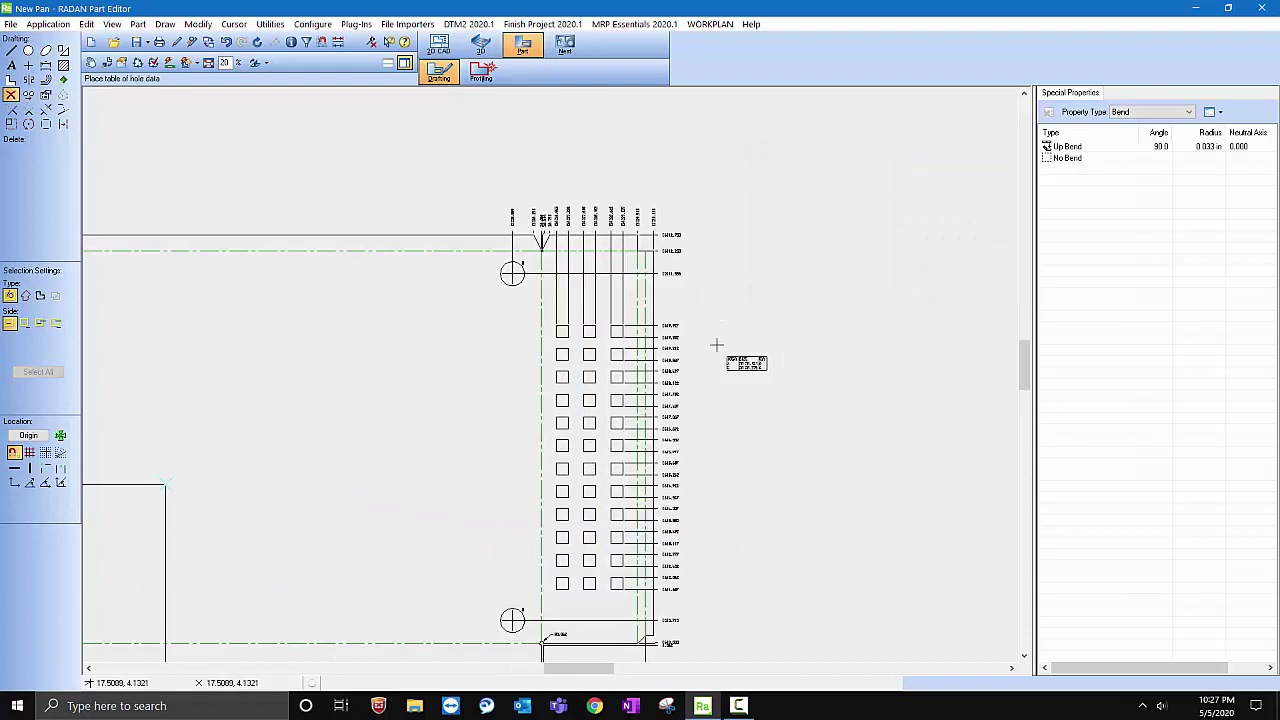
{"action": "scroll", "coordinate": [712, 340], "scroll_direction": "up", "scroll_amount": 2}
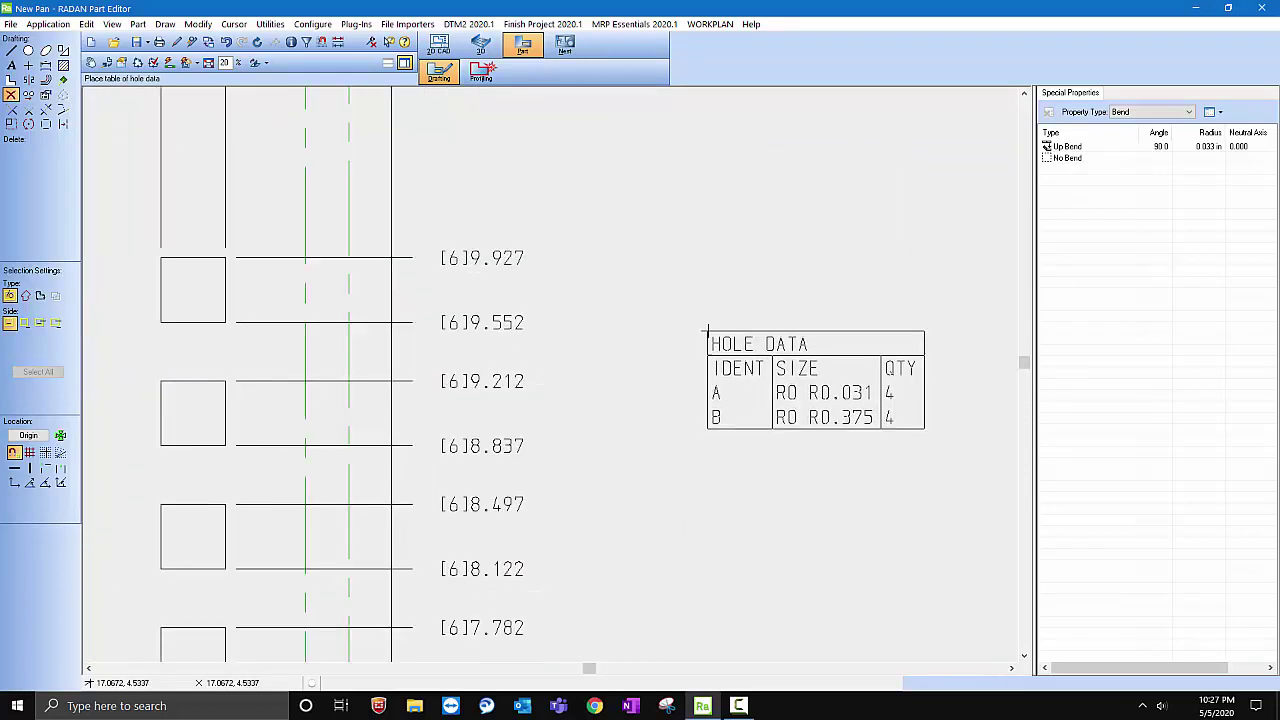
{"action": "scroll", "coordinate": [771, 349], "scroll_direction": "down", "scroll_amount": 4}
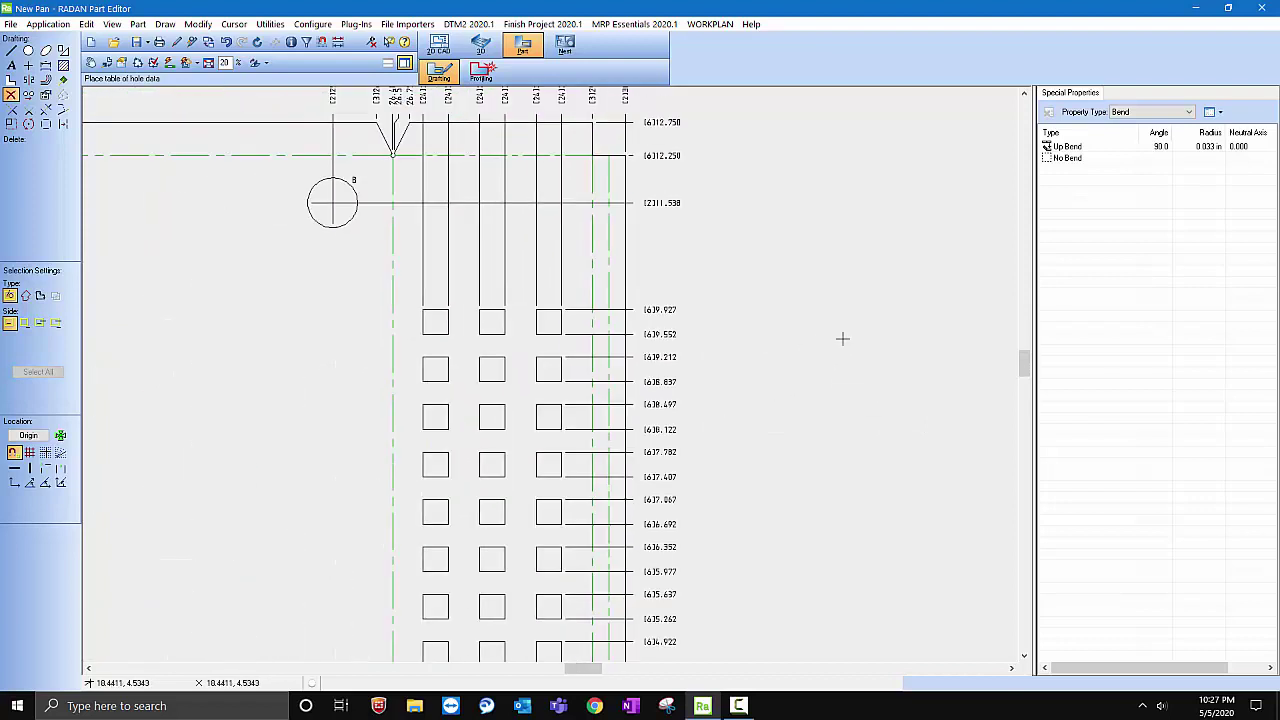
{"action": "scroll", "coordinate": [870, 348], "scroll_direction": "down", "scroll_amount": 2}
{"action": "scroll", "coordinate": [800, 340], "scroll_direction": "up", "scroll_amount": 4}
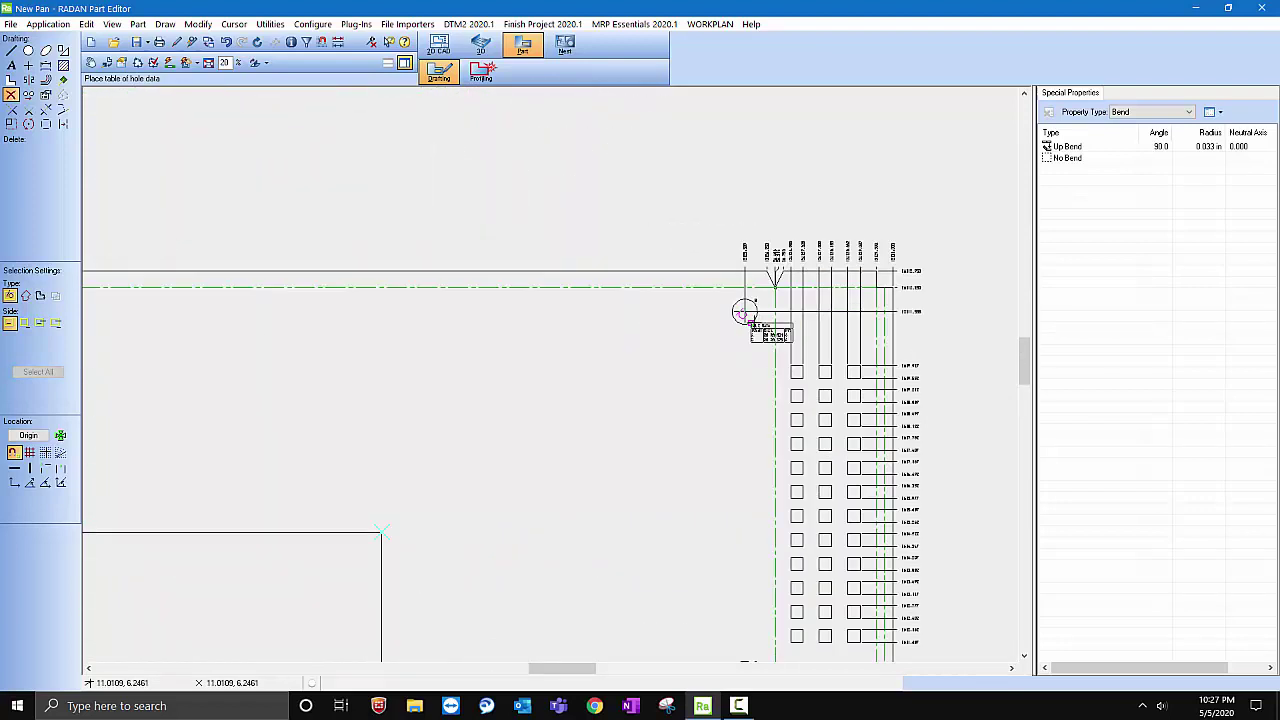
{"action": "scroll", "coordinate": [715, 380], "scroll_direction": "down", "scroll_amount": 2}
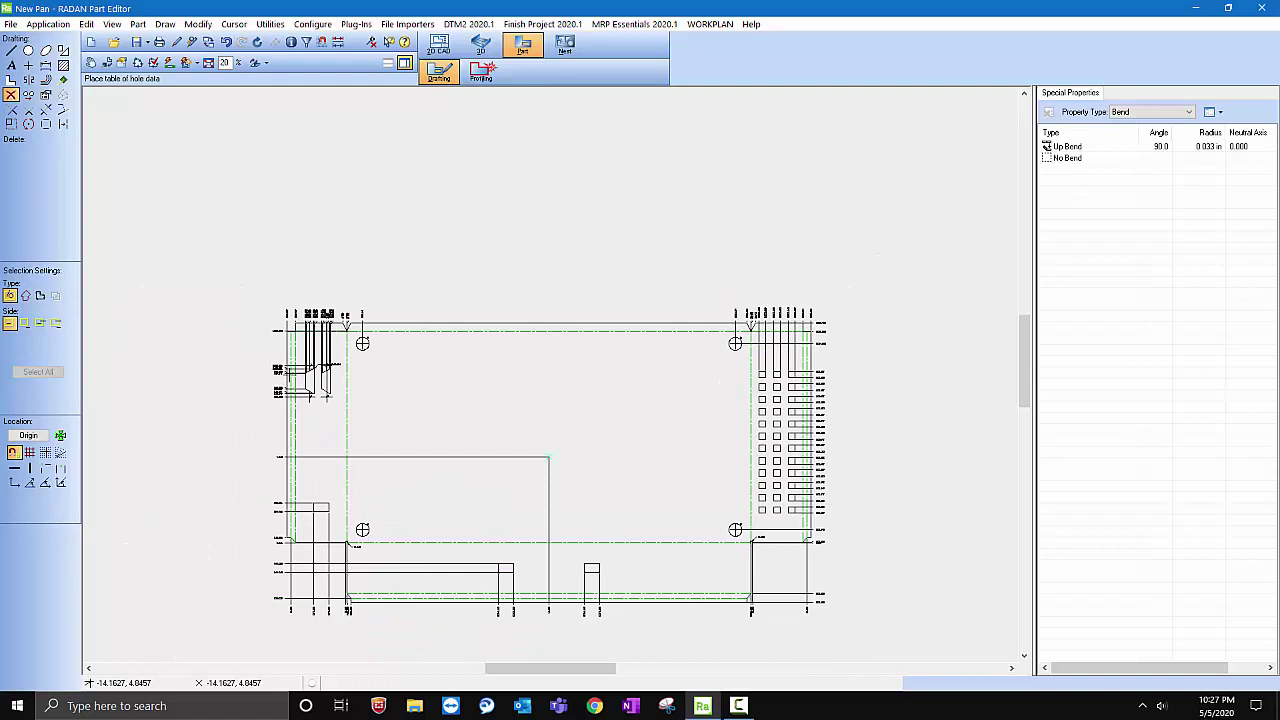
{"action": "scroll", "coordinate": [290, 375], "scroll_direction": "up", "scroll_amount": 3}
{"action": "scroll", "coordinate": [305, 388], "scroll_direction": "up", "scroll_amount": 5}
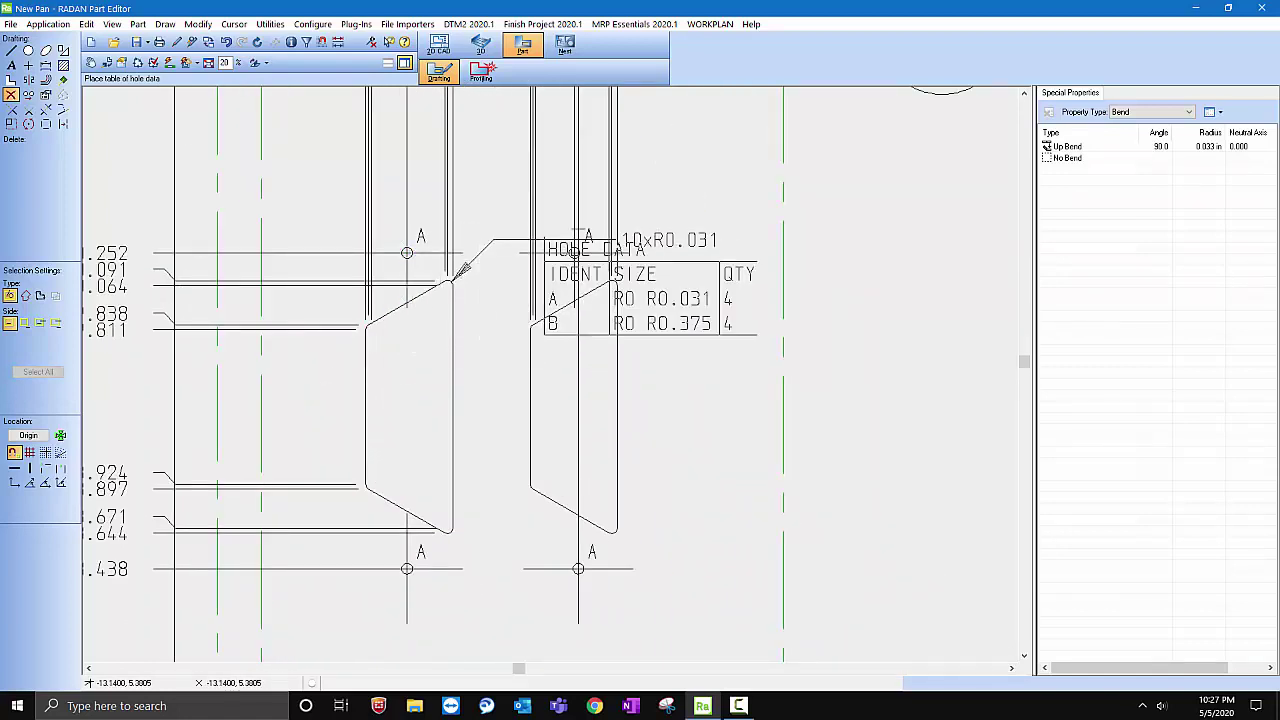
{"action": "scroll", "coordinate": [578, 428], "scroll_direction": "down", "scroll_amount": 5}
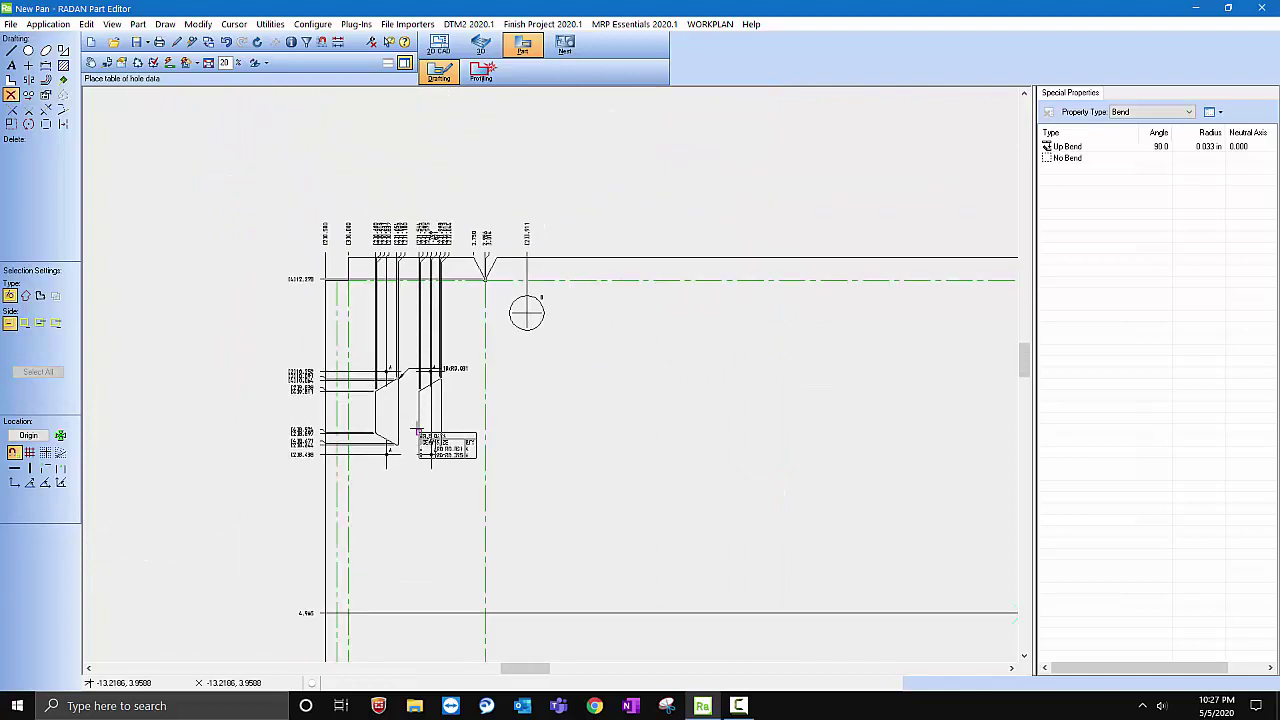
{"action": "scroll", "coordinate": [410, 432], "scroll_direction": "down", "scroll_amount": 4}
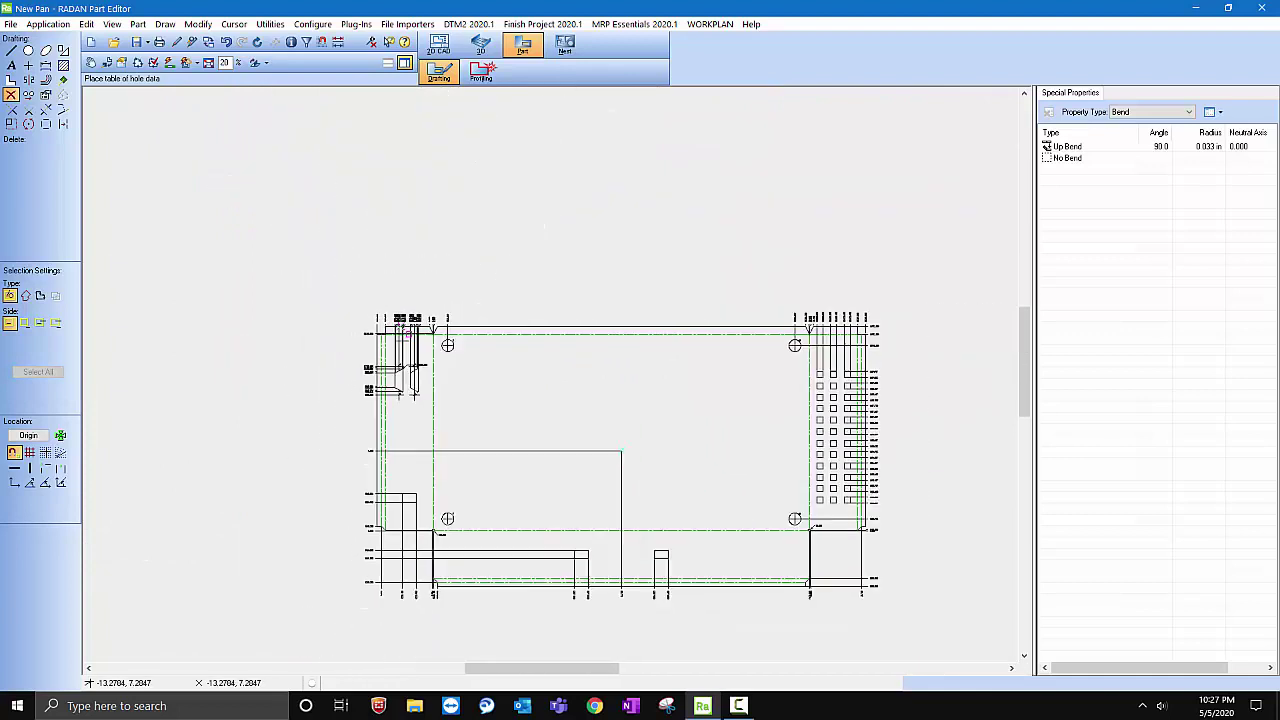
Place the hole data table above the flat pattern's top-left corner
{"action": "left_click", "coordinate": [379, 280]}
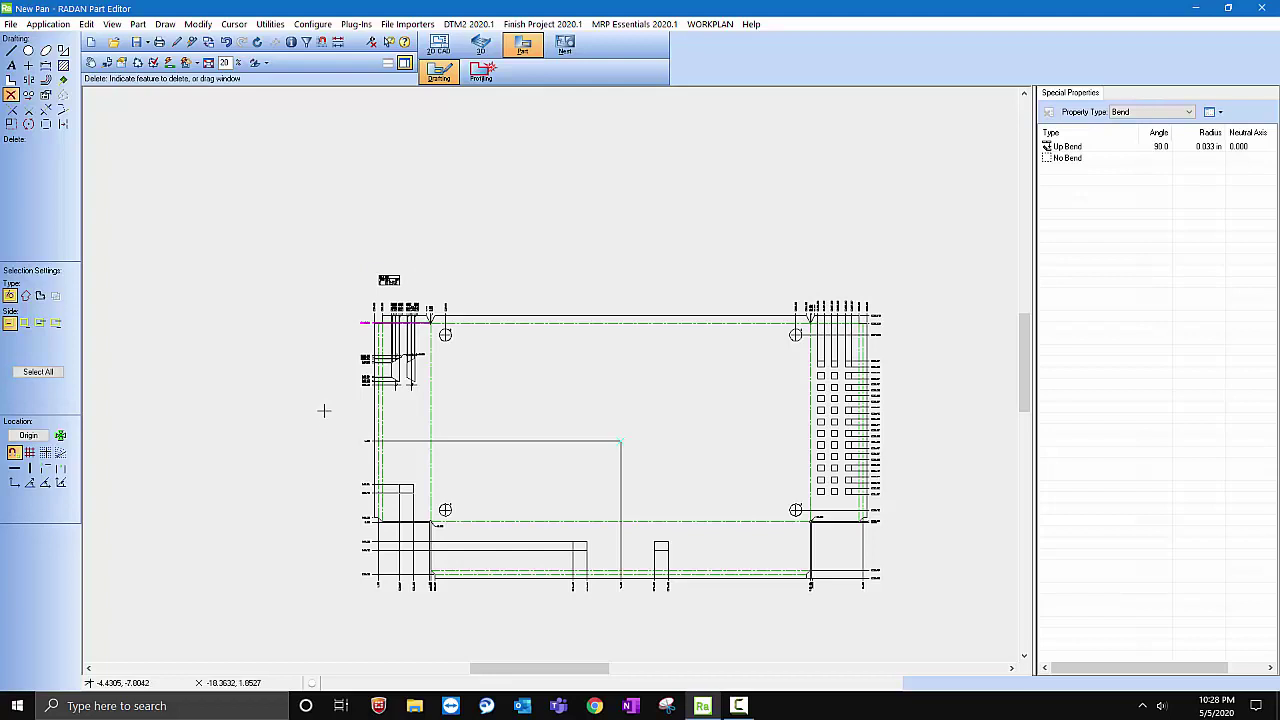
{"action": "scroll", "coordinate": [857, 551], "scroll_direction": "up", "scroll_amount": 1}
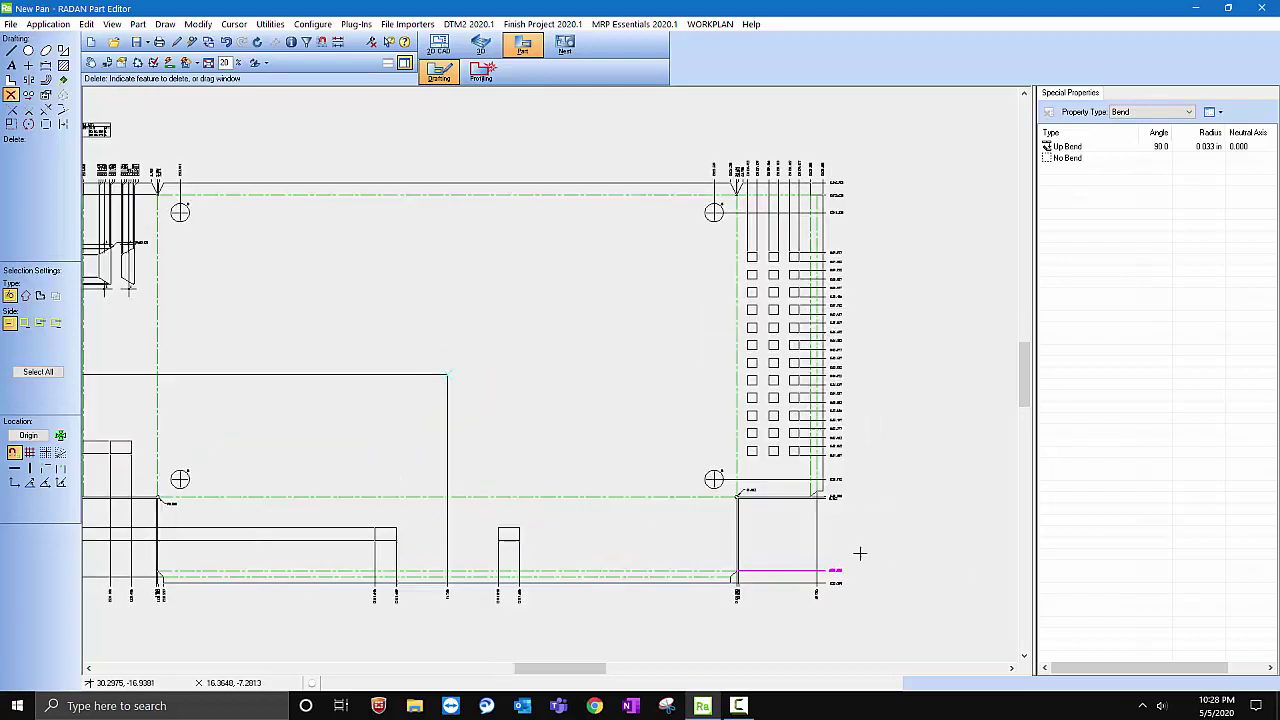
{"action": "scroll", "coordinate": [858, 540], "scroll_direction": "down", "scroll_amount": 1}
{"action": "scroll", "coordinate": [858, 540], "scroll_direction": "up", "scroll_amount": 1}
{"action": "scroll", "coordinate": [600, 570], "scroll_direction": "down", "scroll_amount": 1}
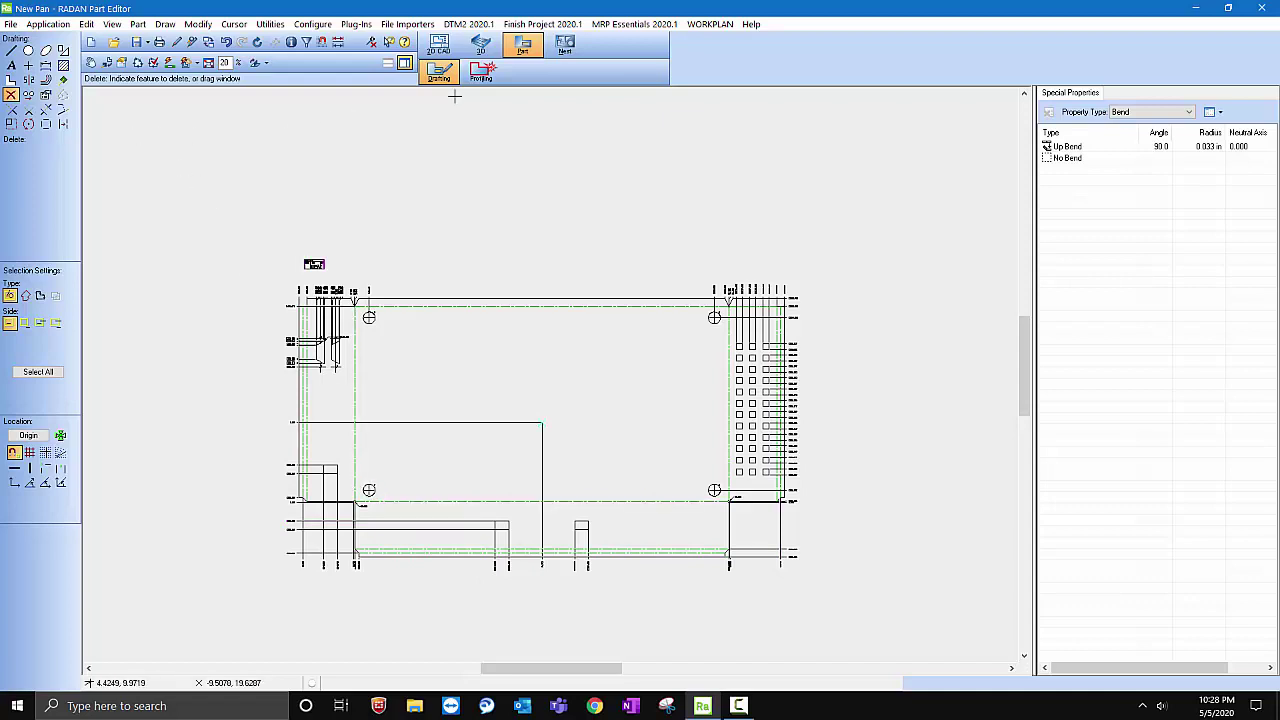
Switch to Cursor objects, dismiss the text editor, and bring up Recall Symbol
{"action": "left_click", "coordinate": [63, 80]}
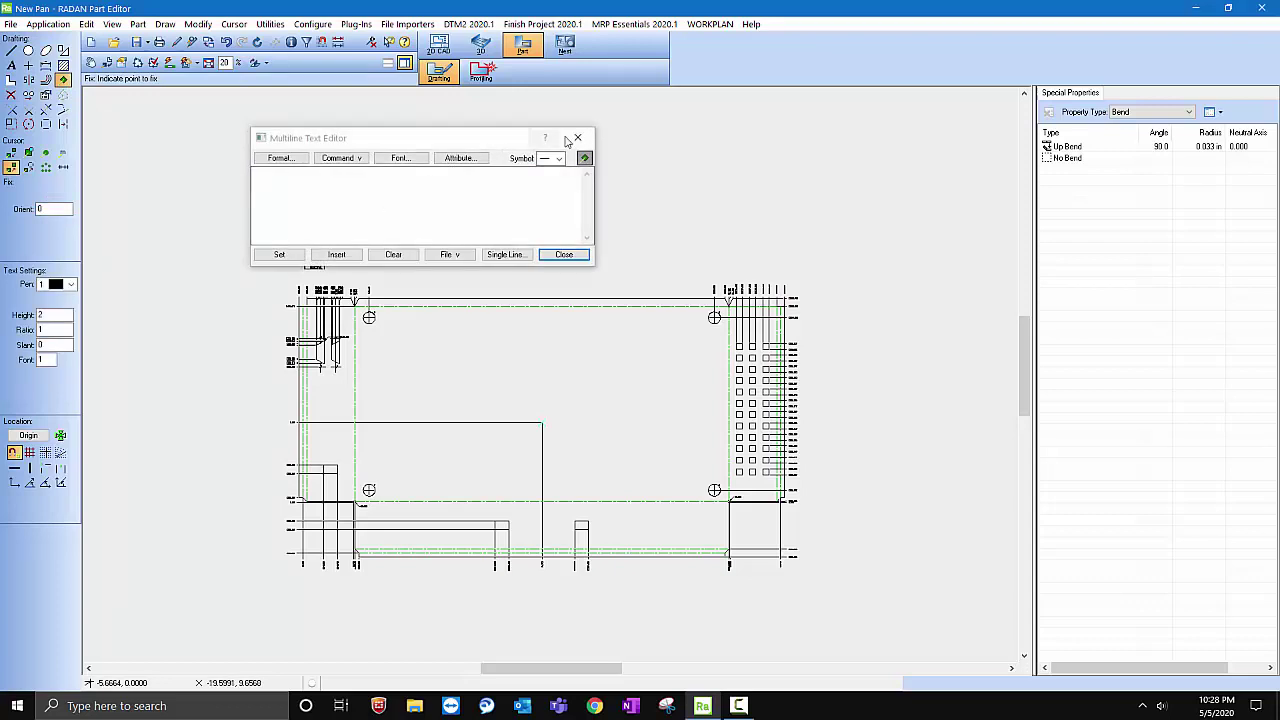
{"action": "left_click", "coordinate": [577, 137]}
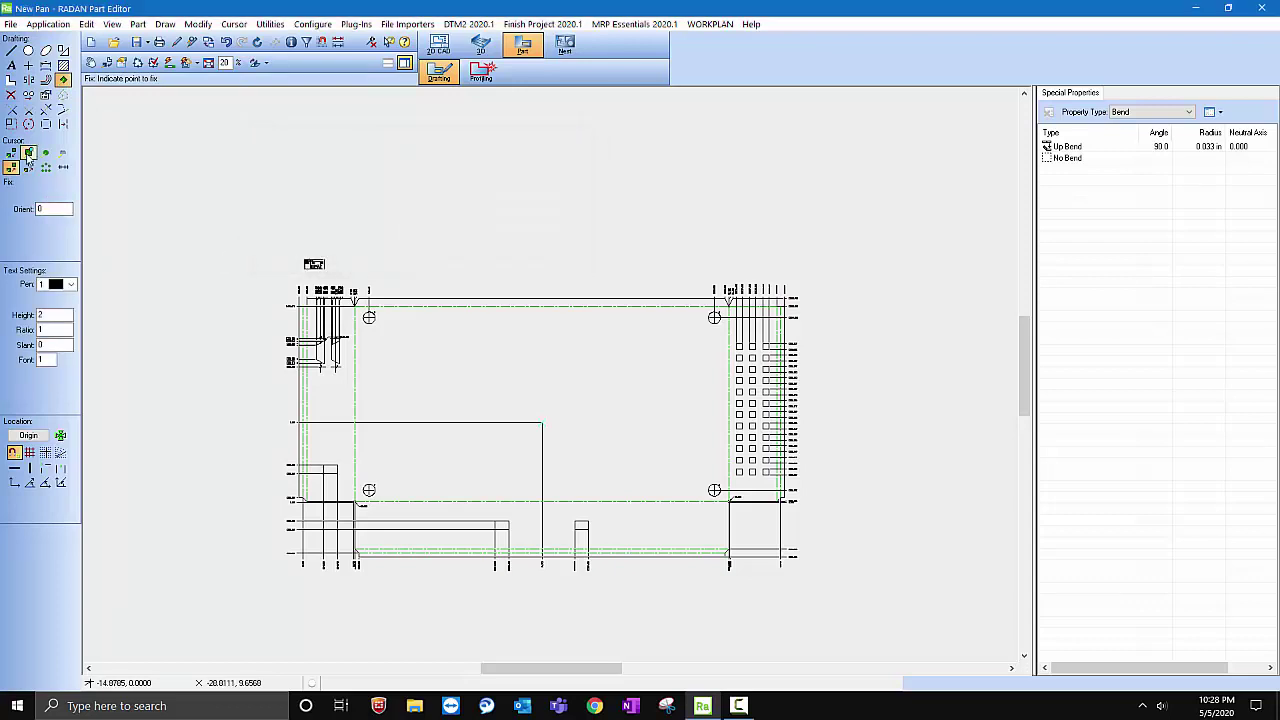
{"action": "left_click", "coordinate": [28, 155]}
Browse to C:\RadanSales\Configuration_Data\Radan\system-symbols and select borderA0.sym
{"action": "left_click", "coordinate": [424, 345]}
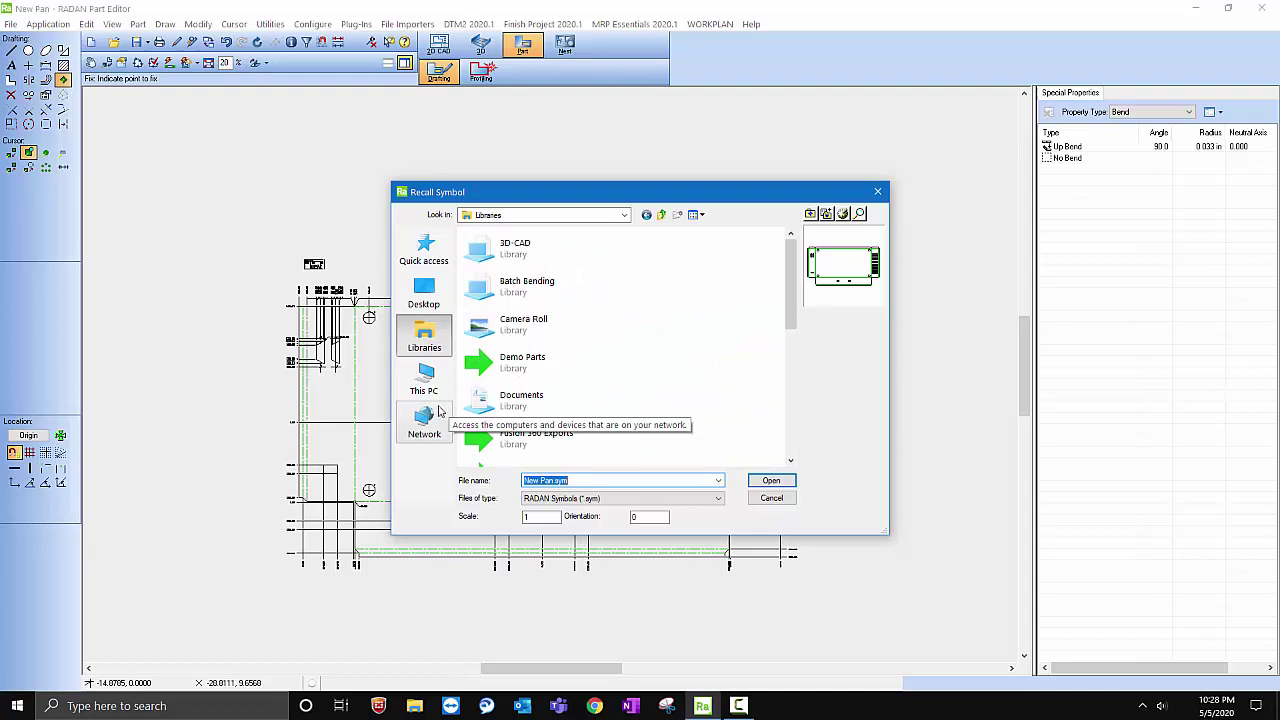
{"action": "left_click", "coordinate": [424, 380]}
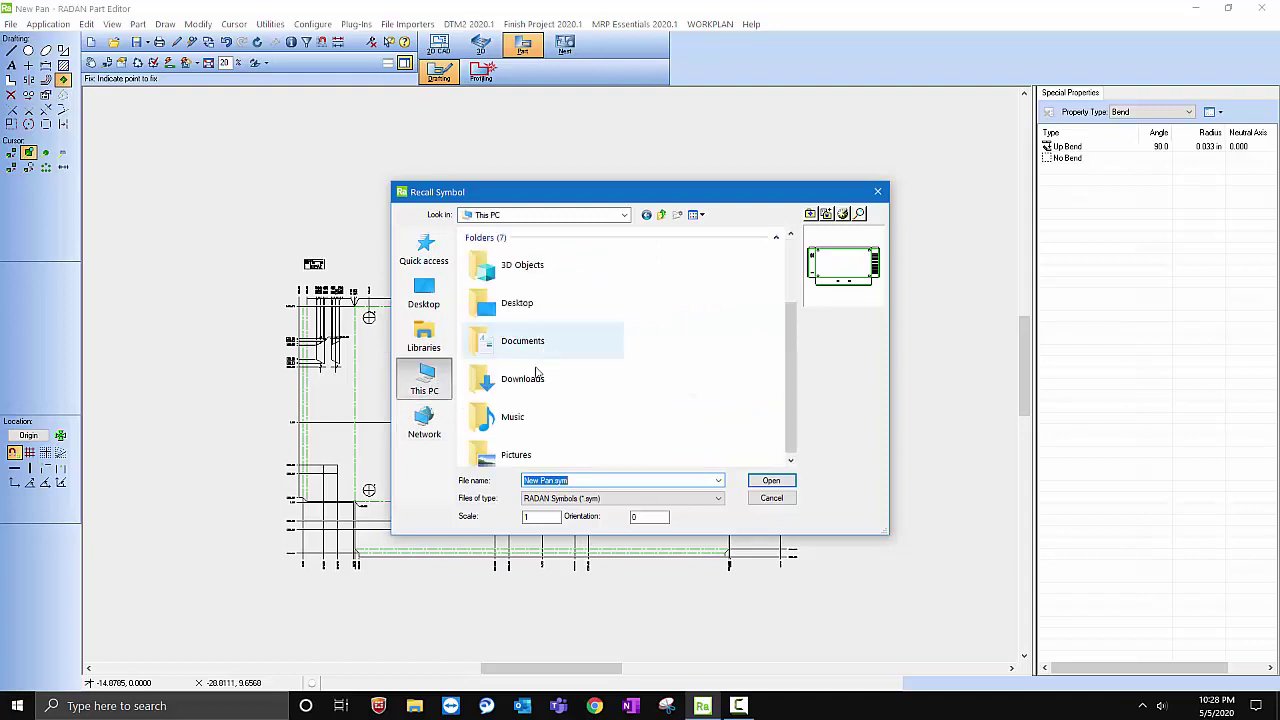
{"action": "scroll", "coordinate": [537, 372], "scroll_direction": "down", "scroll_amount": 3}
{"action": "double_click", "coordinate": [530, 438]}
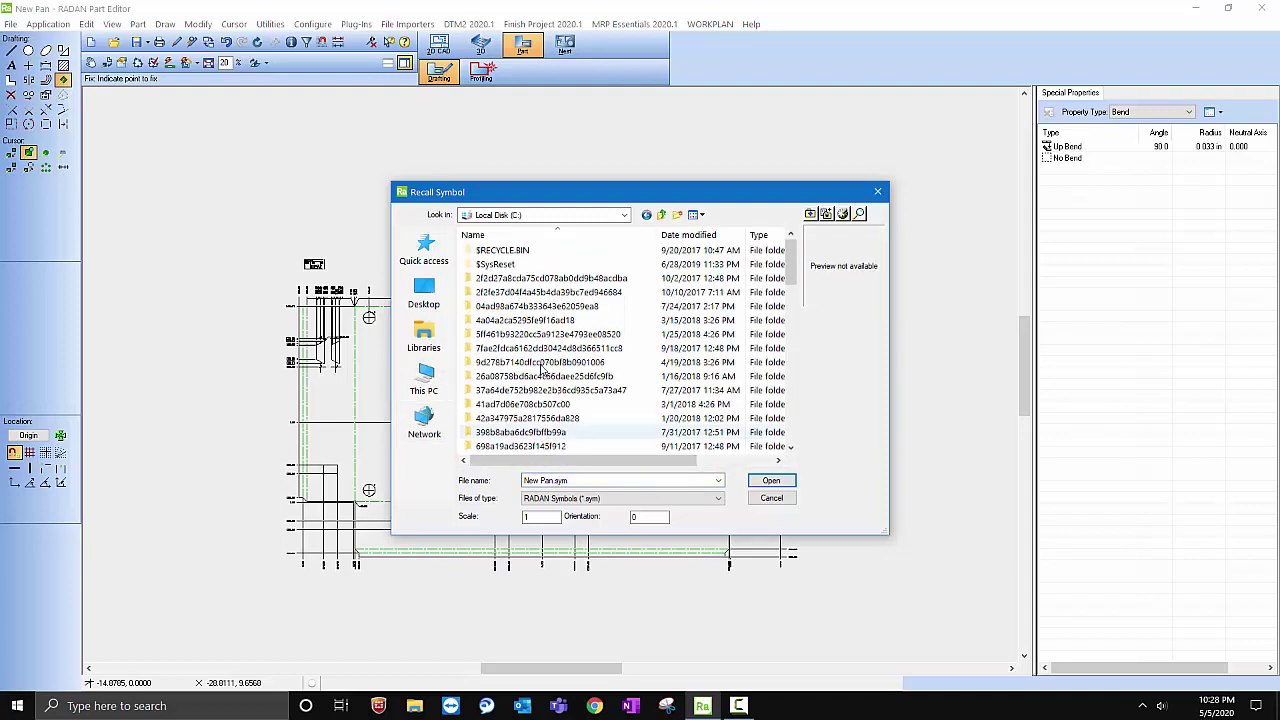
{"action": "scroll", "coordinate": [541, 370], "scroll_direction": "down", "scroll_amount": 12}
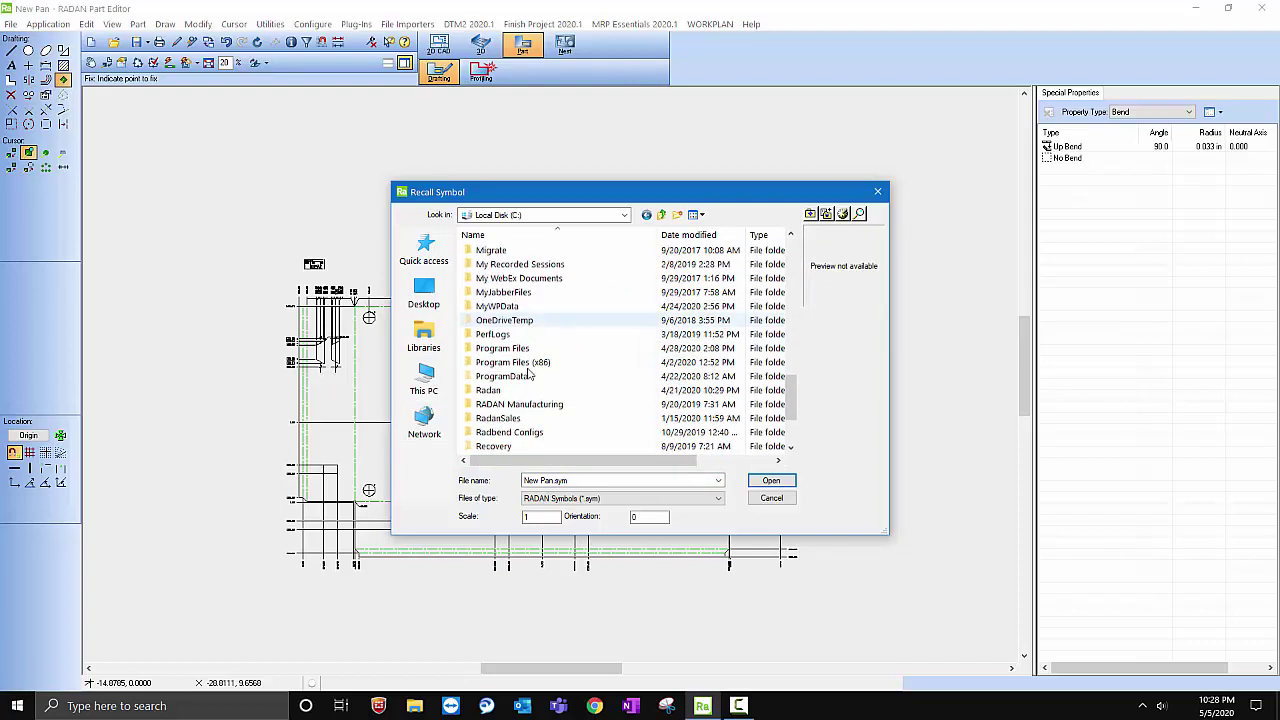
{"action": "double_click", "coordinate": [510, 418]}
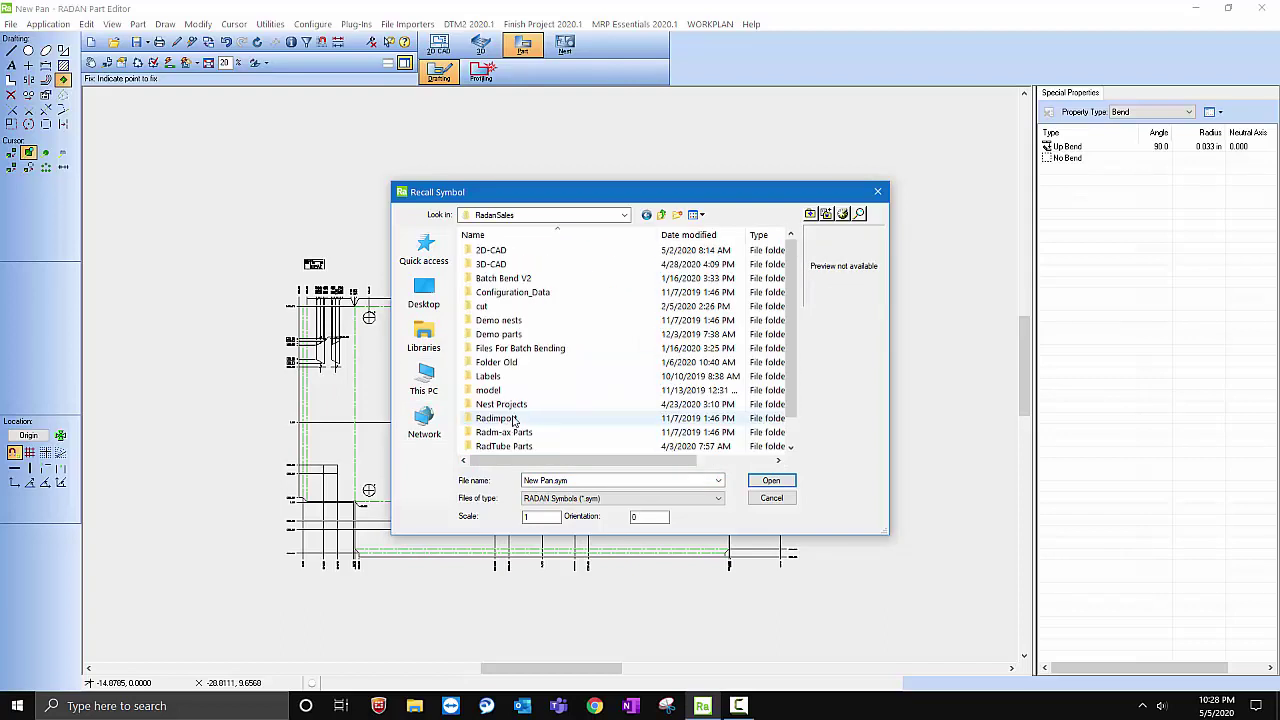
{"action": "double_click", "coordinate": [522, 291]}
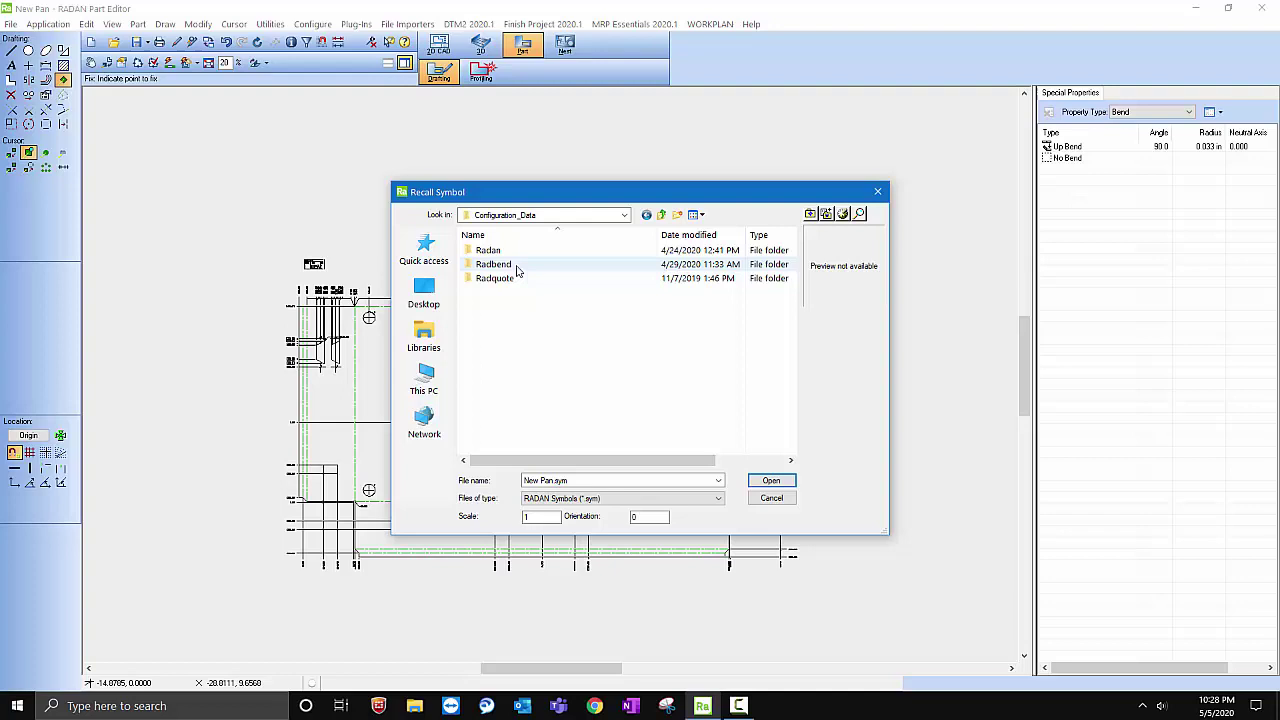
{"action": "double_click", "coordinate": [485, 250]}
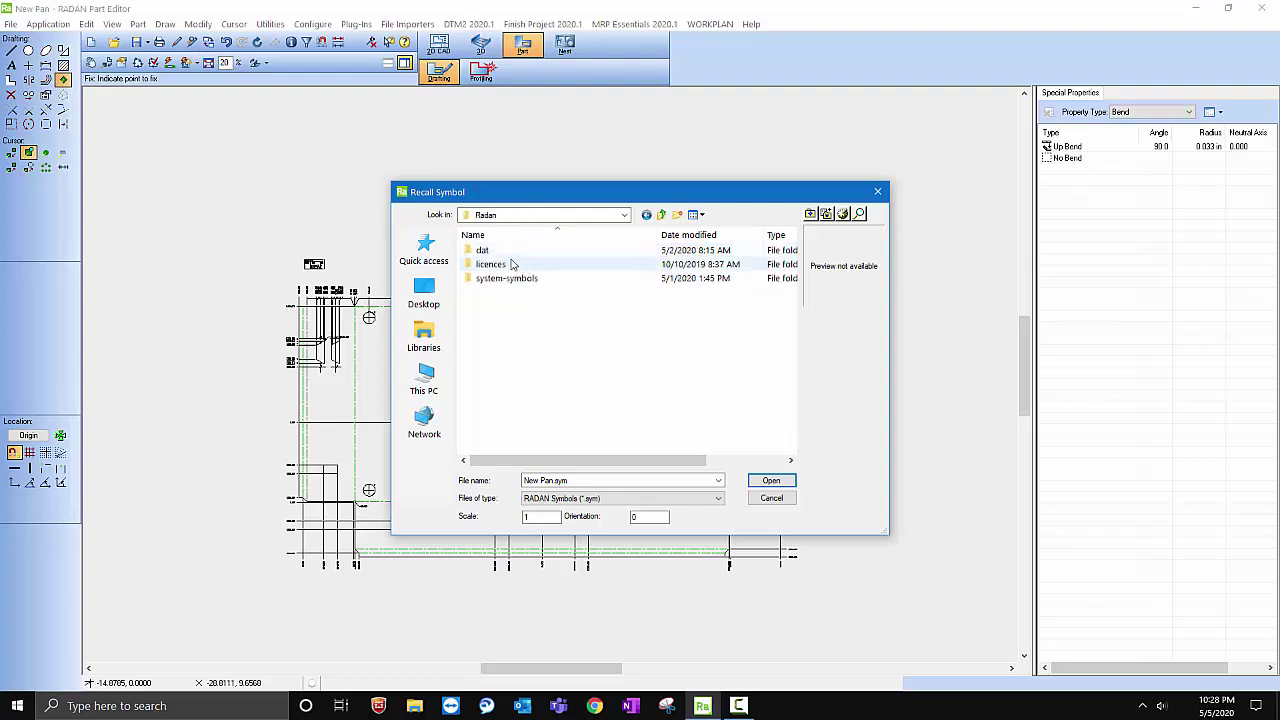
{"action": "double_click", "coordinate": [506, 279]}
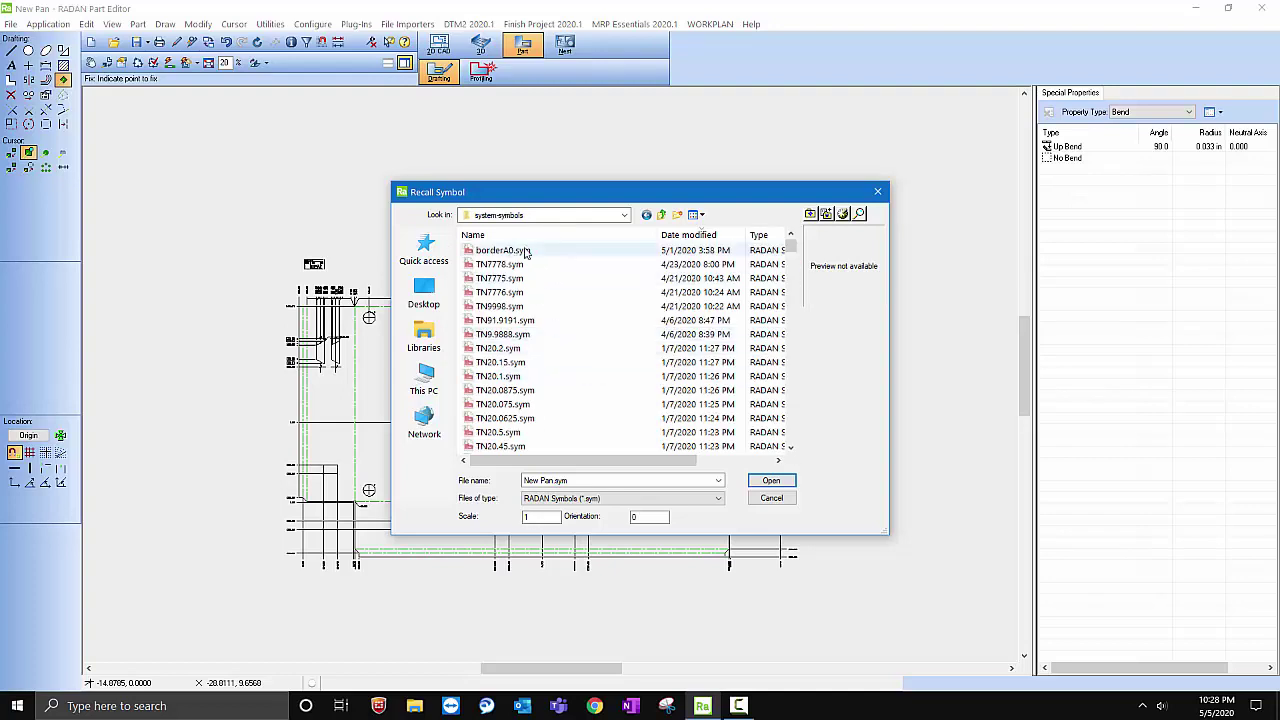
{"action": "left_click", "coordinate": [518, 251]}
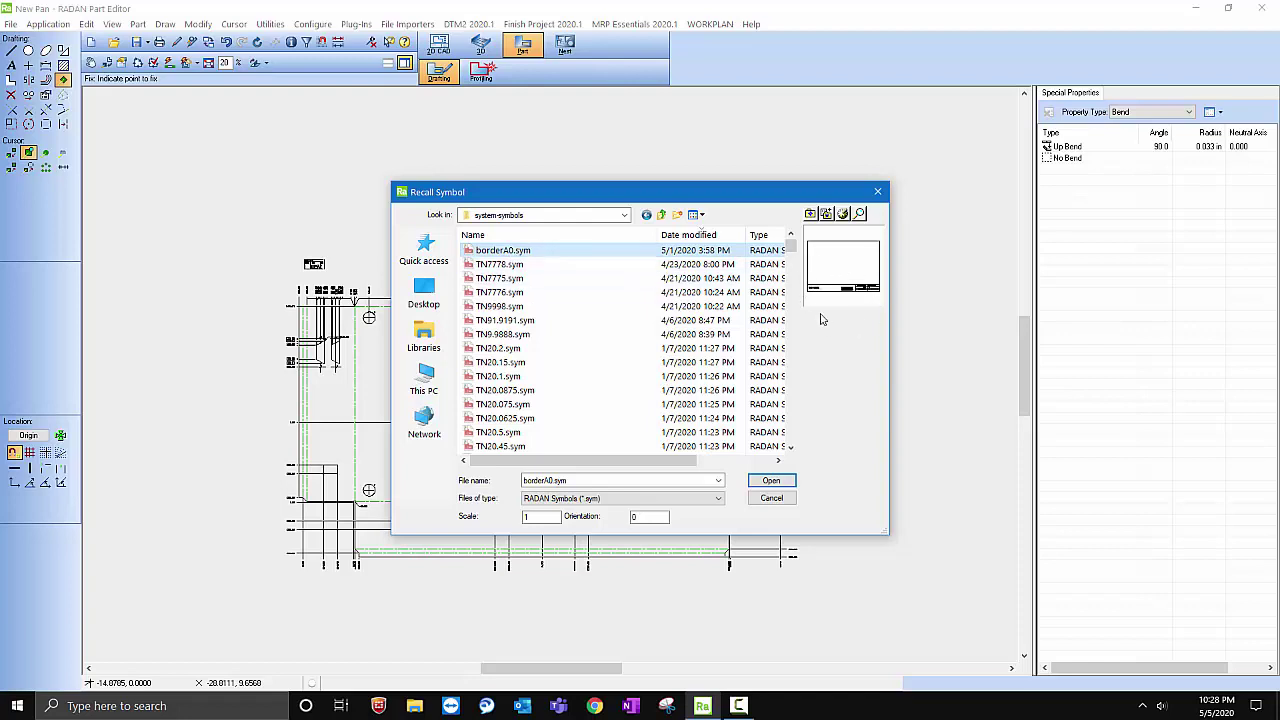
Fix the borderA0 border sheet around the flat pattern and stop placing further copies
{"action": "left_click", "coordinate": [771, 480]}
{"action": "scroll", "coordinate": [556, 430], "scroll_direction": "down", "scroll_amount": 2}
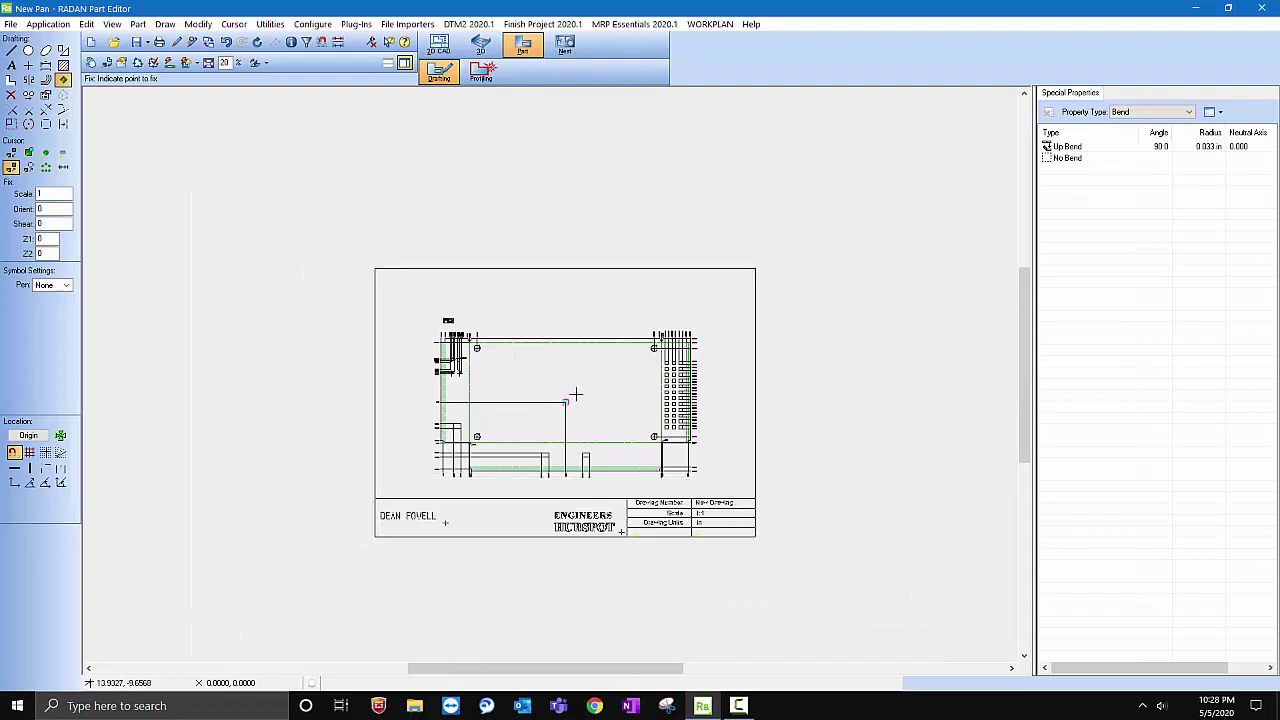
{"action": "scroll", "coordinate": [580, 385], "scroll_direction": "up", "scroll_amount": 2}
{"action": "scroll", "coordinate": [574, 395], "scroll_direction": "down", "scroll_amount": 2}
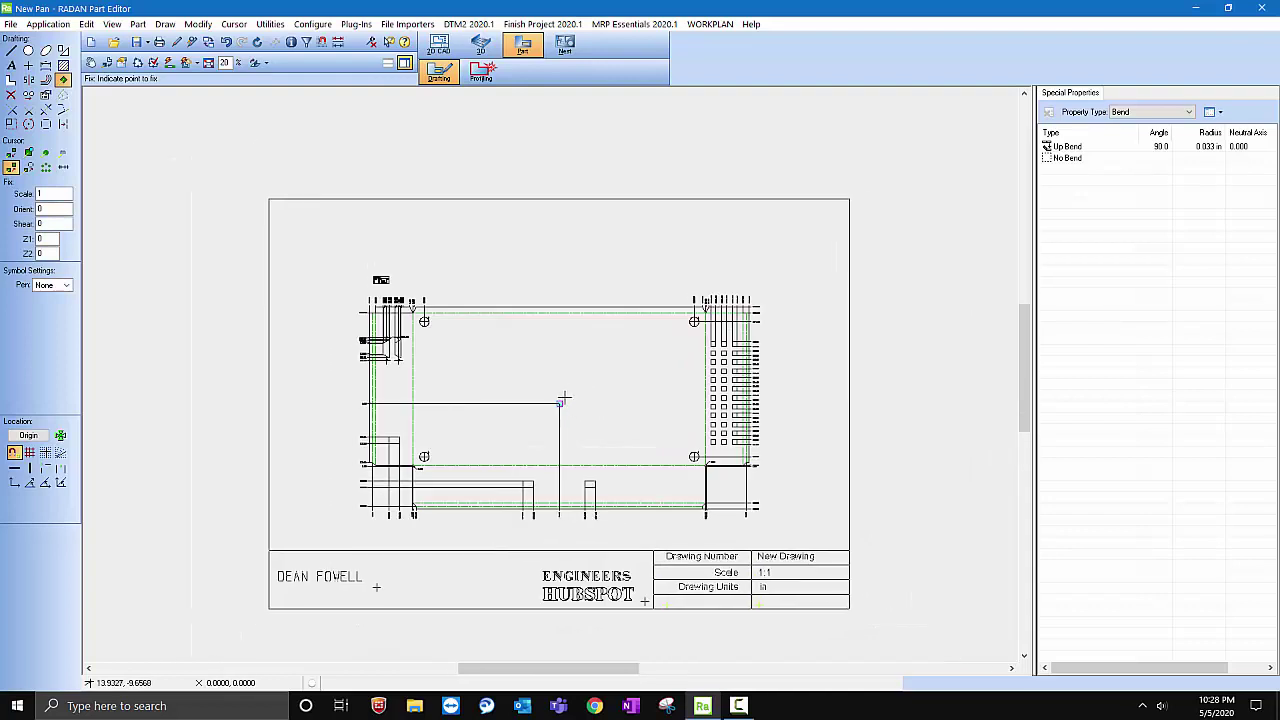
{"action": "left_click", "coordinate": [561, 402]}
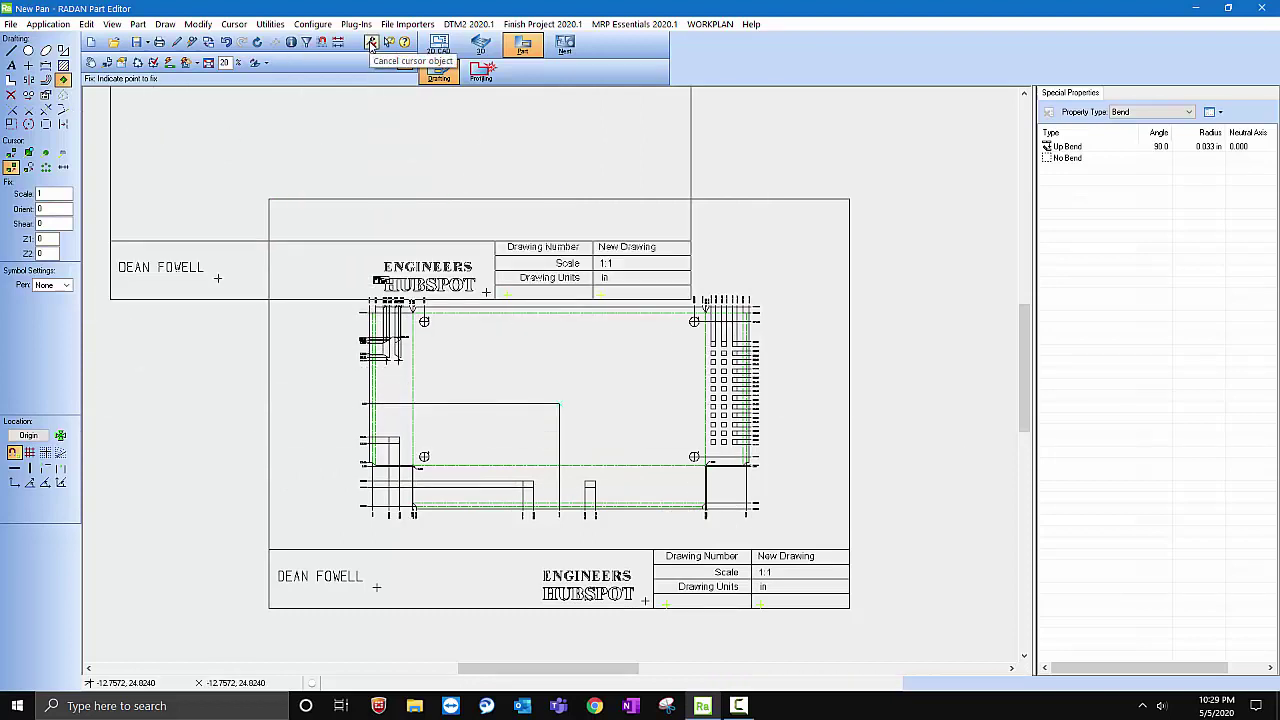
{"action": "left_click", "coordinate": [371, 42]}
Zoom around the bordered drawing to check the title block, then bring up the File menu
{"action": "scroll", "coordinate": [598, 632], "scroll_direction": "up", "scroll_amount": 2}
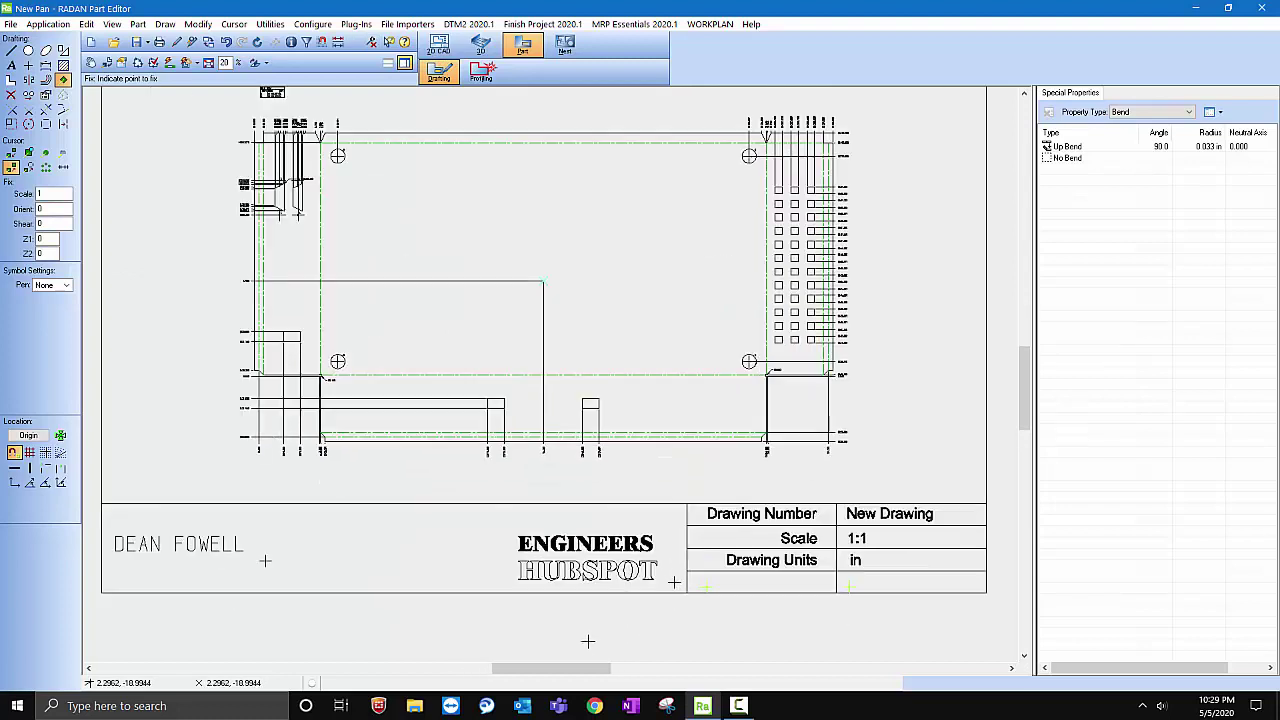
{"action": "scroll", "coordinate": [588, 641], "scroll_direction": "up", "scroll_amount": 1}
{"action": "scroll", "coordinate": [762, 631], "scroll_direction": "up", "scroll_amount": 2}
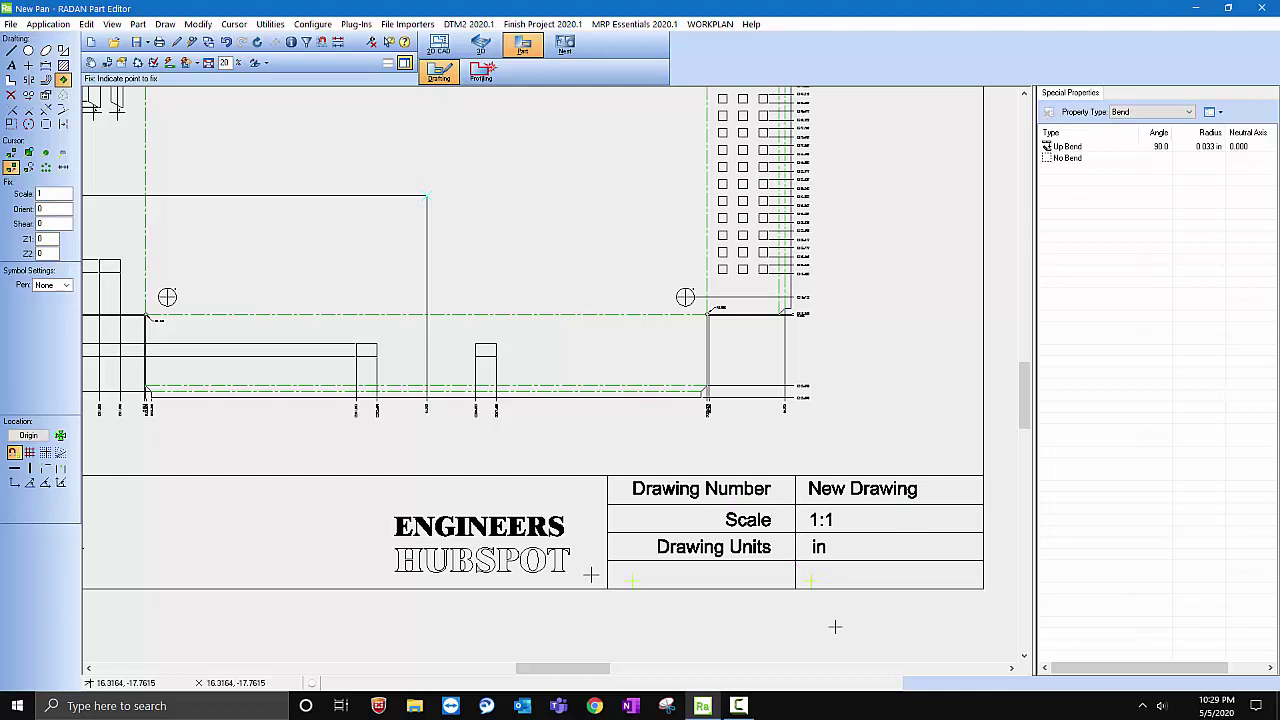
{"action": "scroll", "coordinate": [835, 626], "scroll_direction": "down", "scroll_amount": 2}
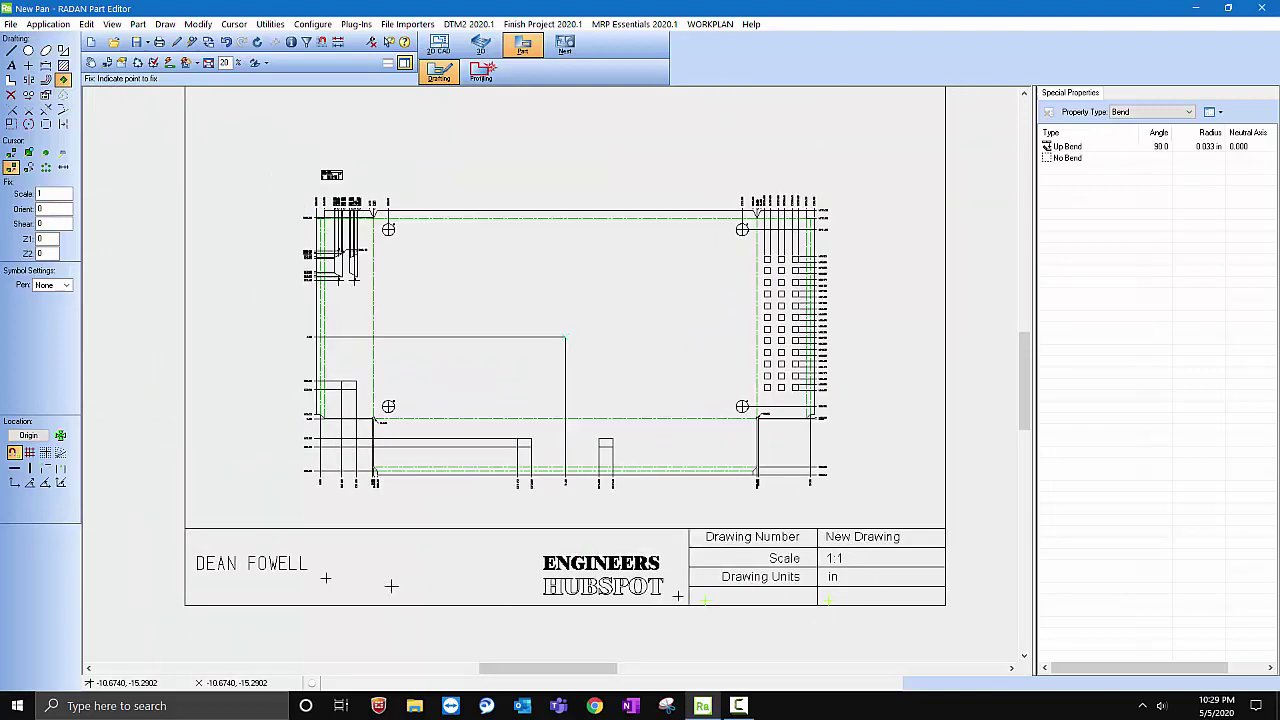
{"action": "scroll", "coordinate": [385, 570], "scroll_direction": "up", "scroll_amount": 1}
{"action": "scroll", "coordinate": [318, 576], "scroll_direction": "down", "scroll_amount": 2}
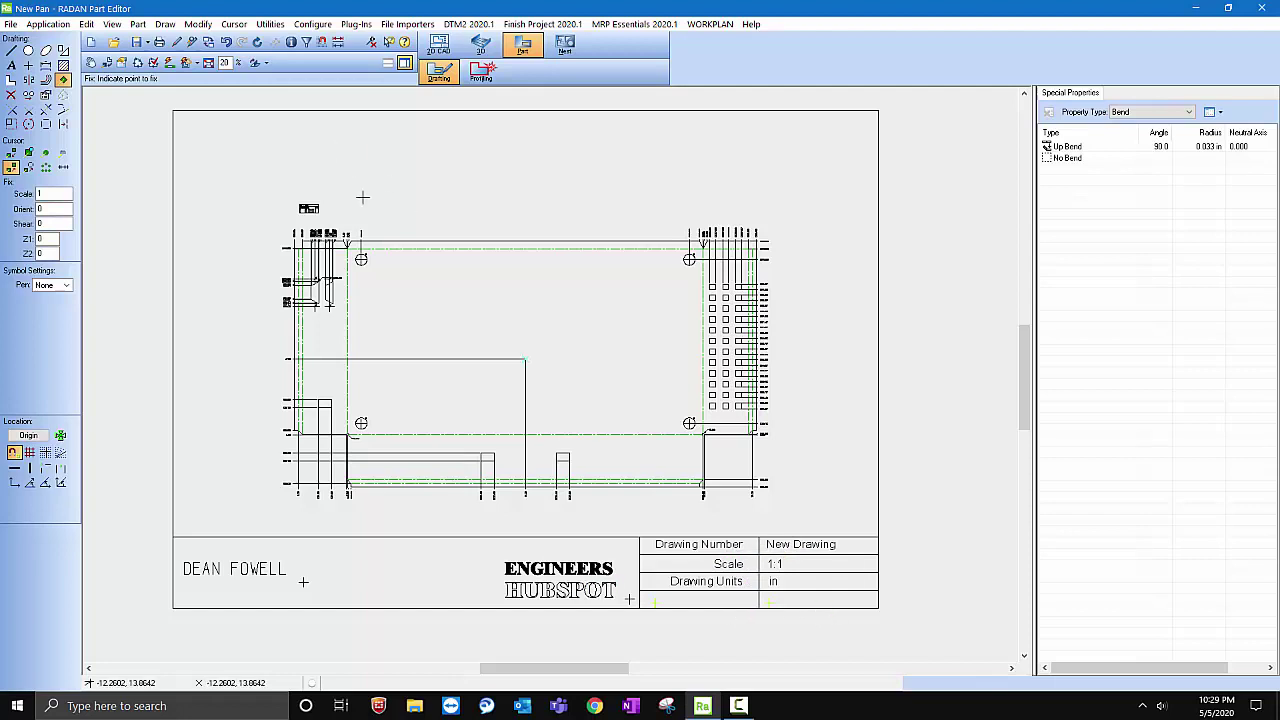
{"action": "scroll", "coordinate": [394, 266], "scroll_direction": "up", "scroll_amount": 1}
{"action": "scroll", "coordinate": [671, 366], "scroll_direction": "down", "scroll_amount": 1}
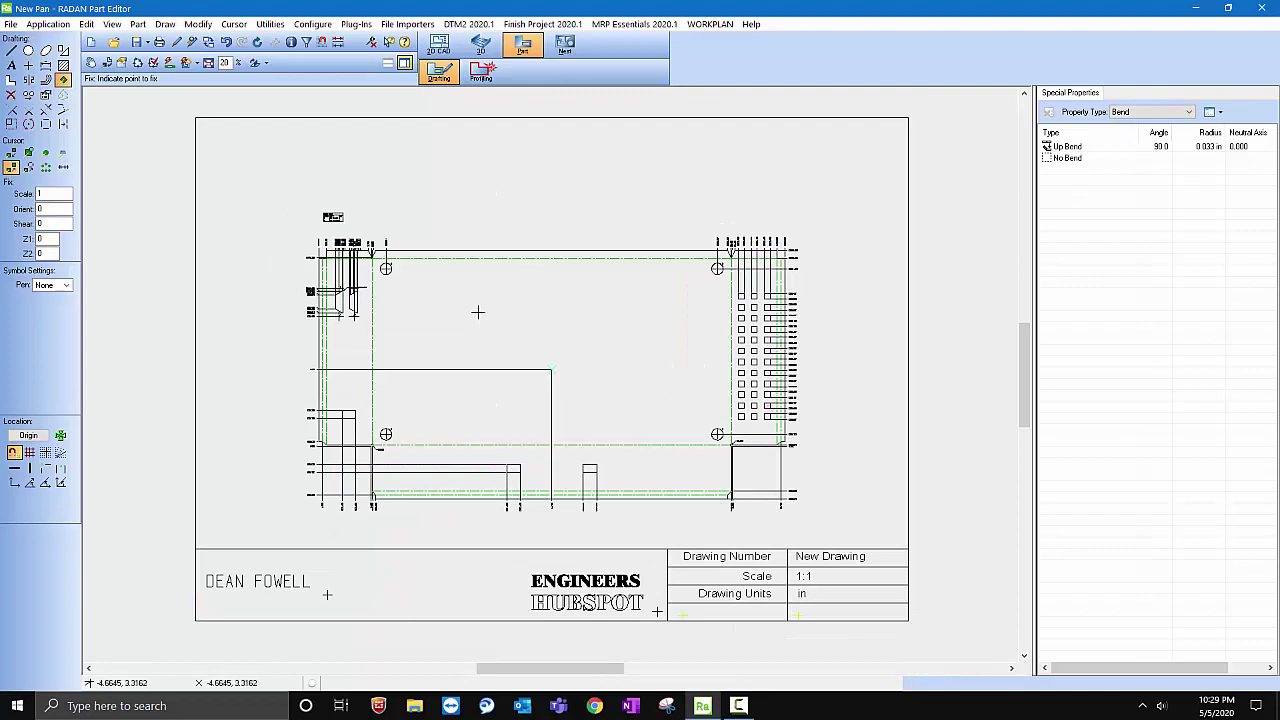
{"action": "left_click", "coordinate": [11, 24]}
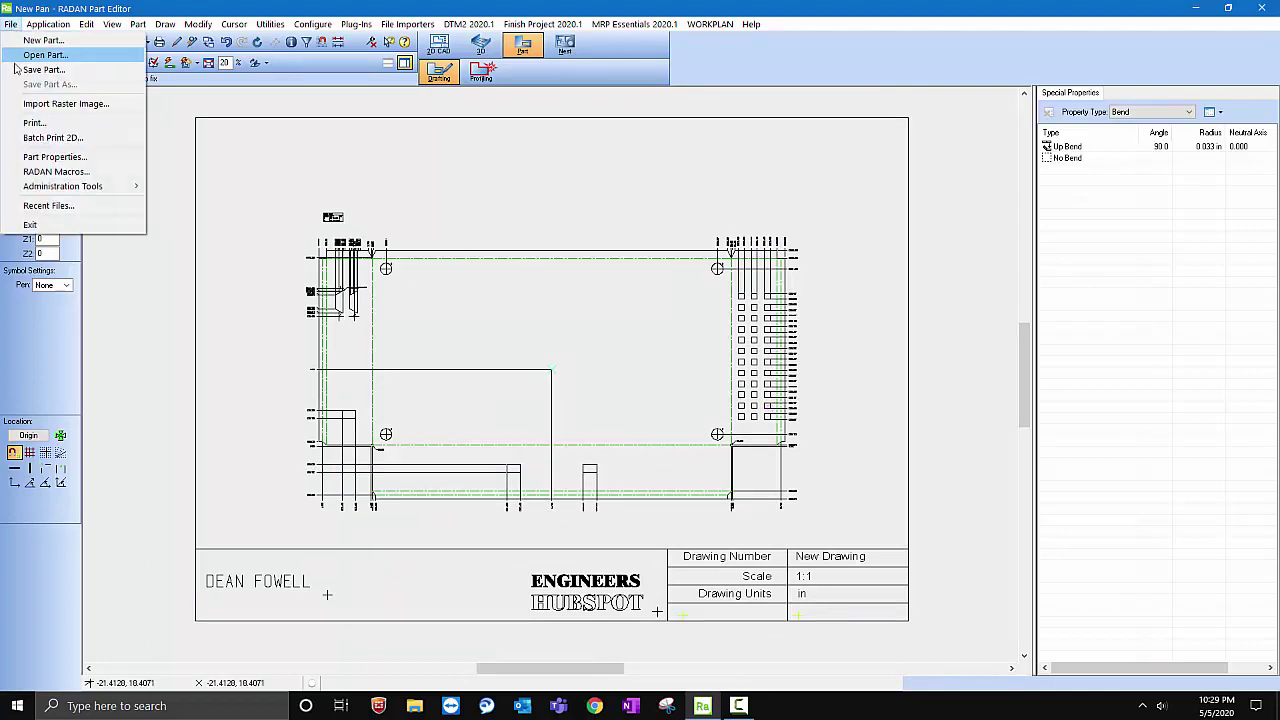
Print the drawing with Microsoft Print to PDF, overwriting New Drawing 01.pdf on the Desktop
{"action": "left_click", "coordinate": [33, 123]}
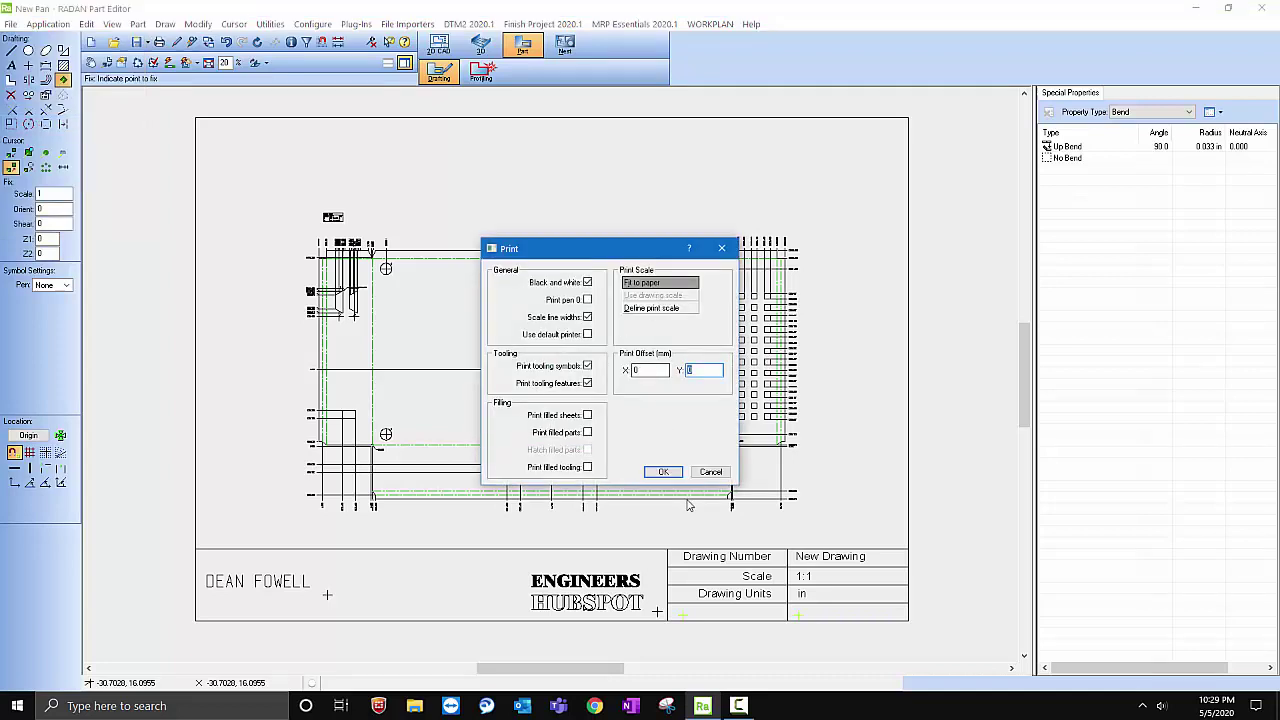
{"action": "left_click", "coordinate": [665, 472]}
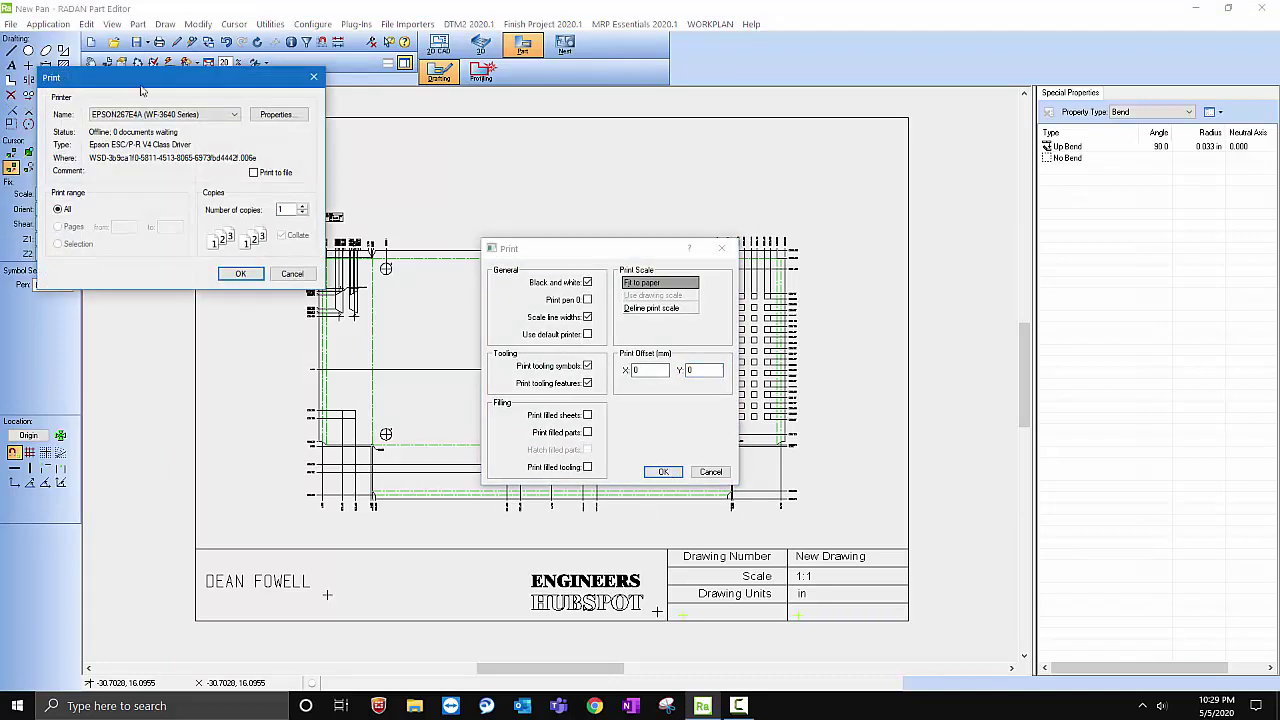
{"action": "left_click", "coordinate": [160, 114]}
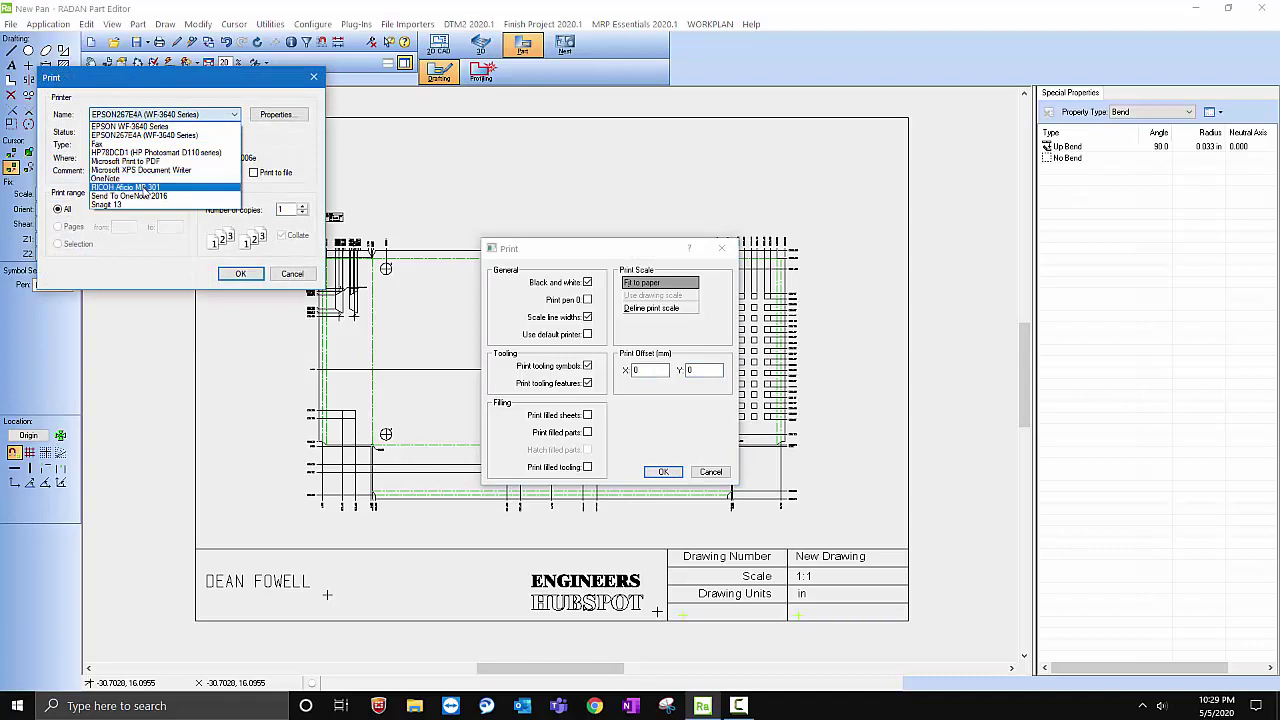
{"action": "left_click", "coordinate": [168, 161]}
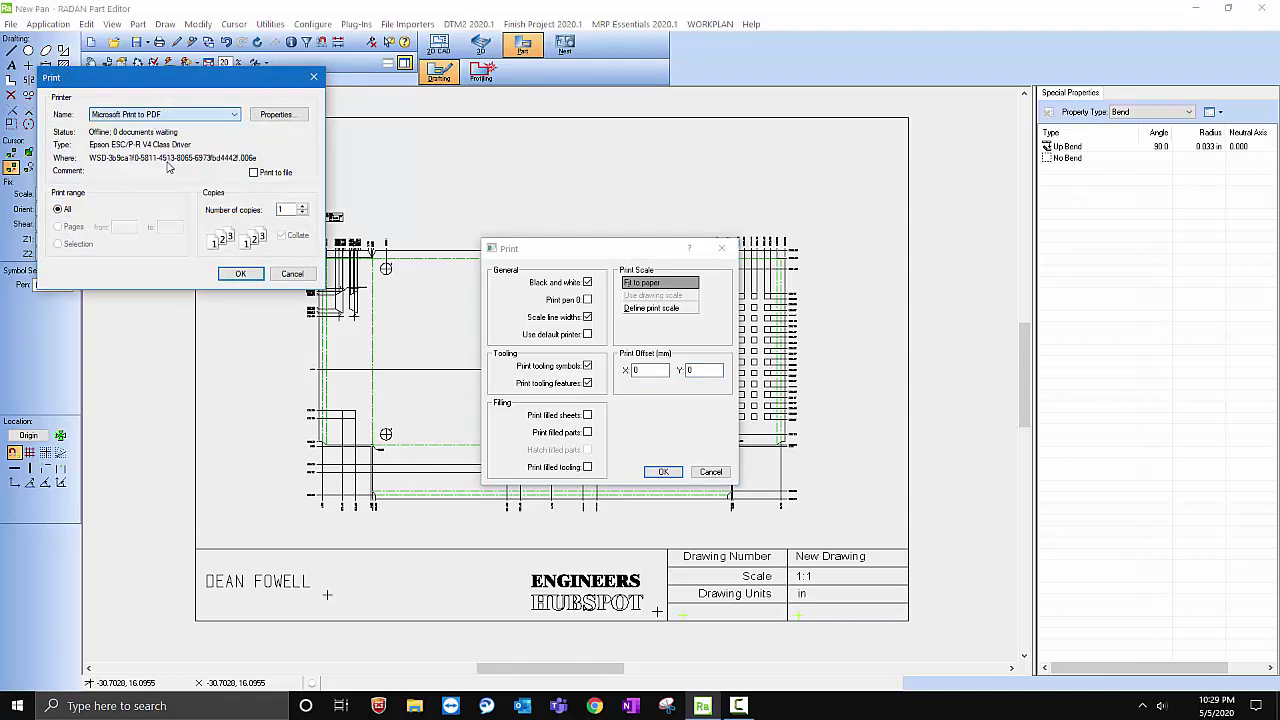
{"action": "left_click", "coordinate": [240, 275]}
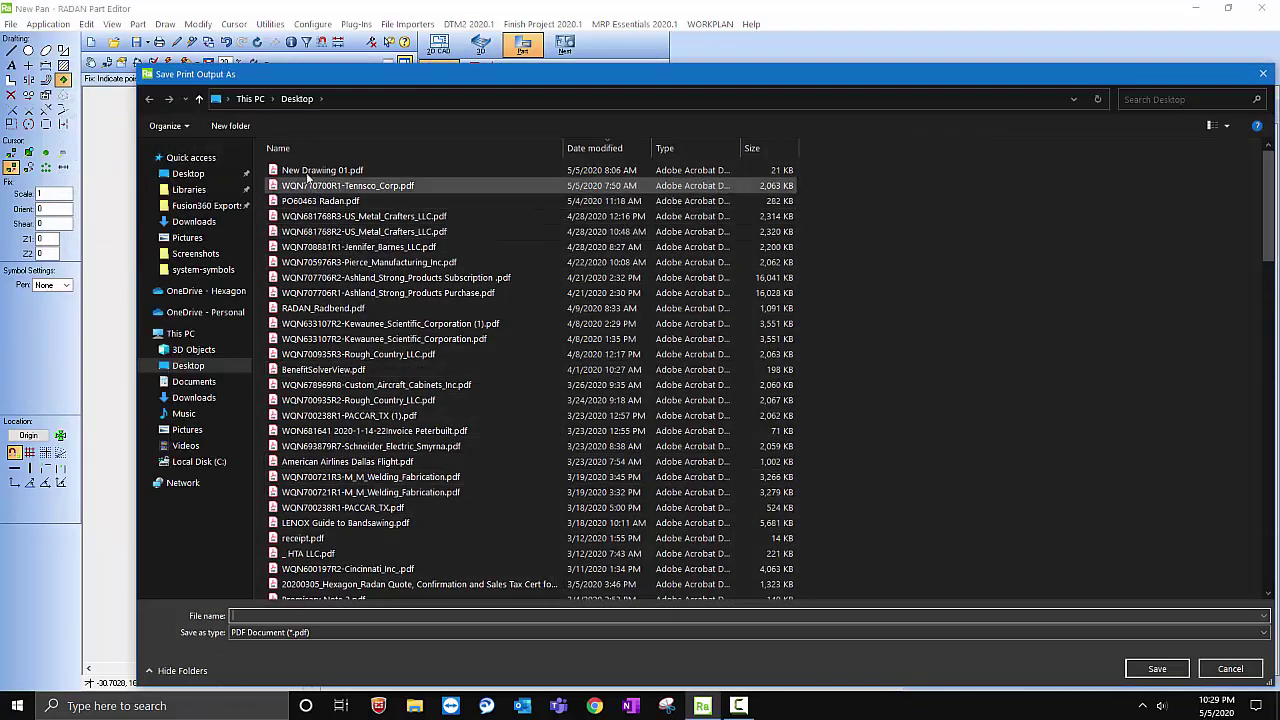
{"action": "left_click", "coordinate": [318, 170]}
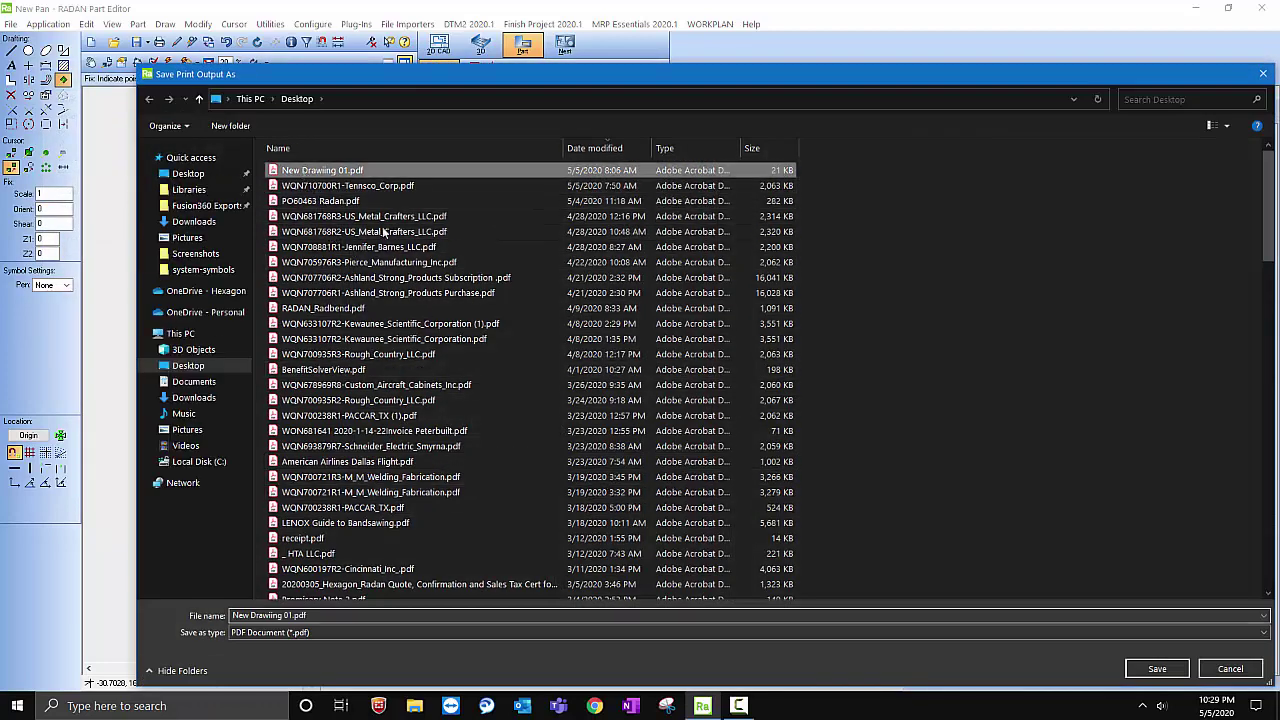
{"action": "left_click", "coordinate": [1150, 668]}
{"action": "left_click", "coordinate": [683, 354]}
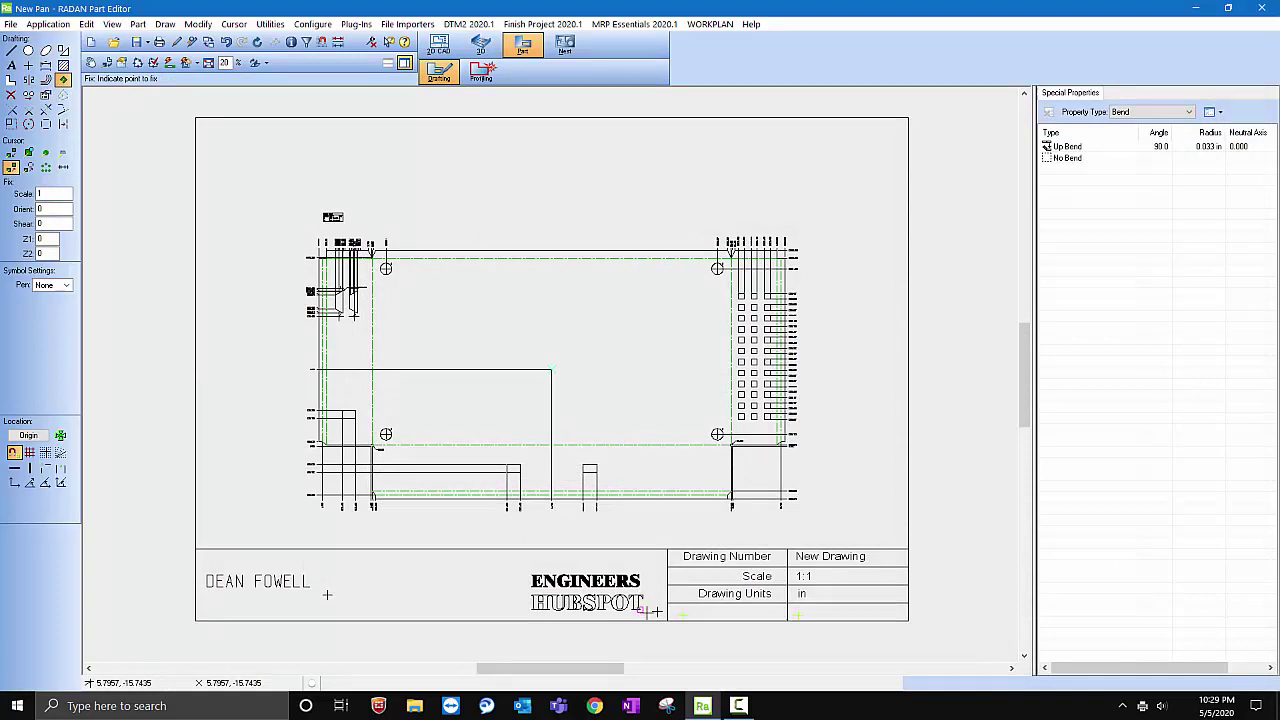
Undo the border and dimensions, then bring up Fold Up from Flat (CRS, 0.039 in, Add bends)
{"action": "scroll", "coordinate": [660, 615], "scroll_direction": "up", "scroll_amount": 1}
{"action": "scroll", "coordinate": [620, 595], "scroll_direction": "down", "scroll_amount": 2}
{"action": "scroll", "coordinate": [575, 560], "scroll_direction": "down", "scroll_amount": 1}
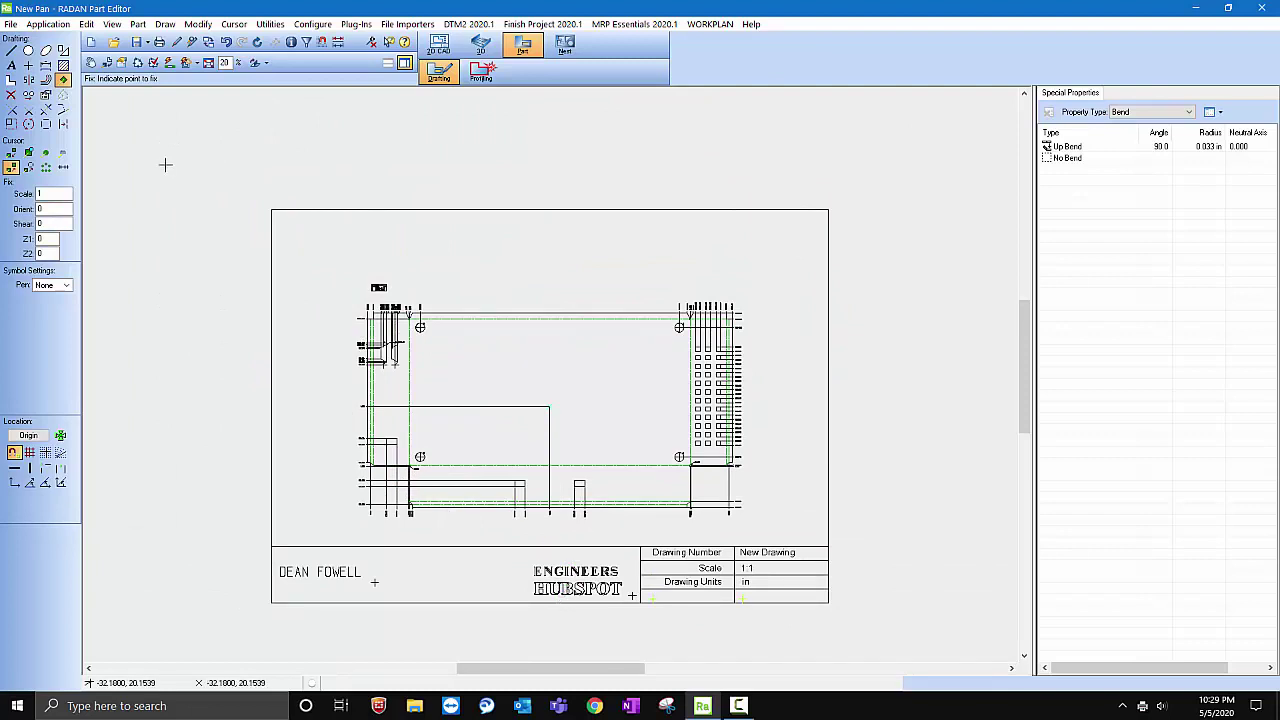
{"action": "scroll", "coordinate": [172, 308], "scroll_direction": "down", "scroll_amount": 1}
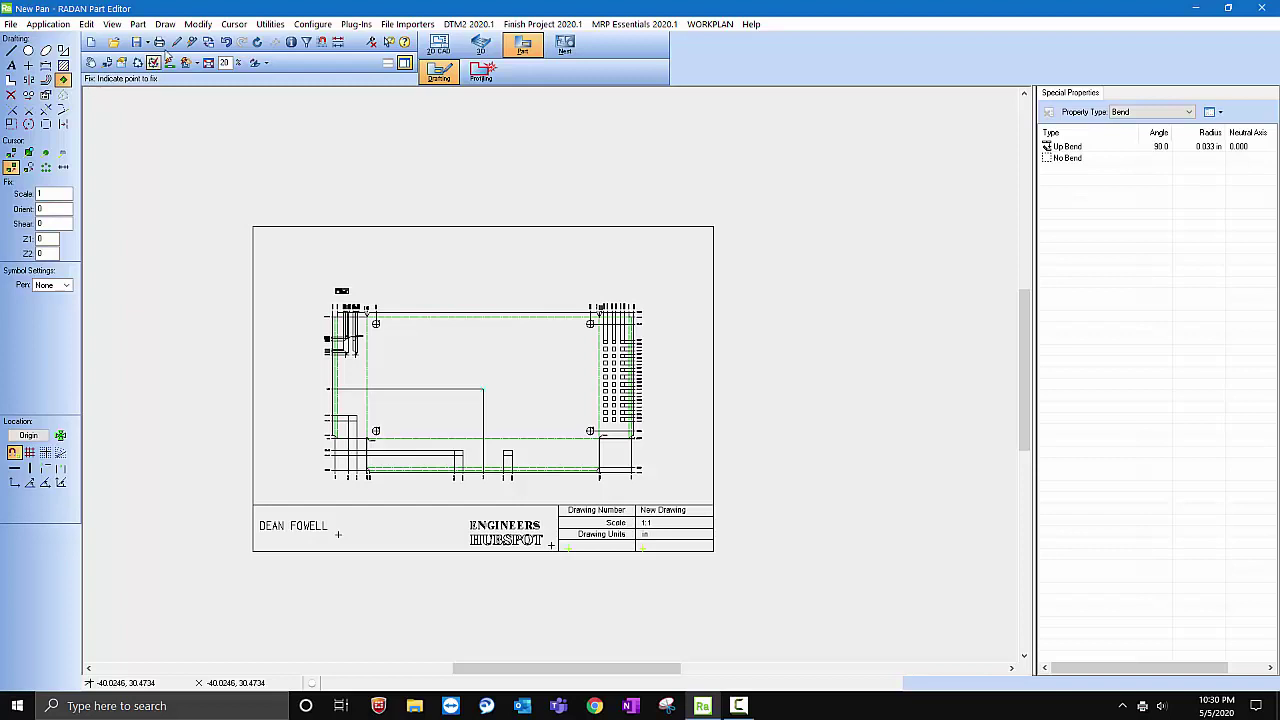
{"action": "left_click", "coordinate": [227, 44]}
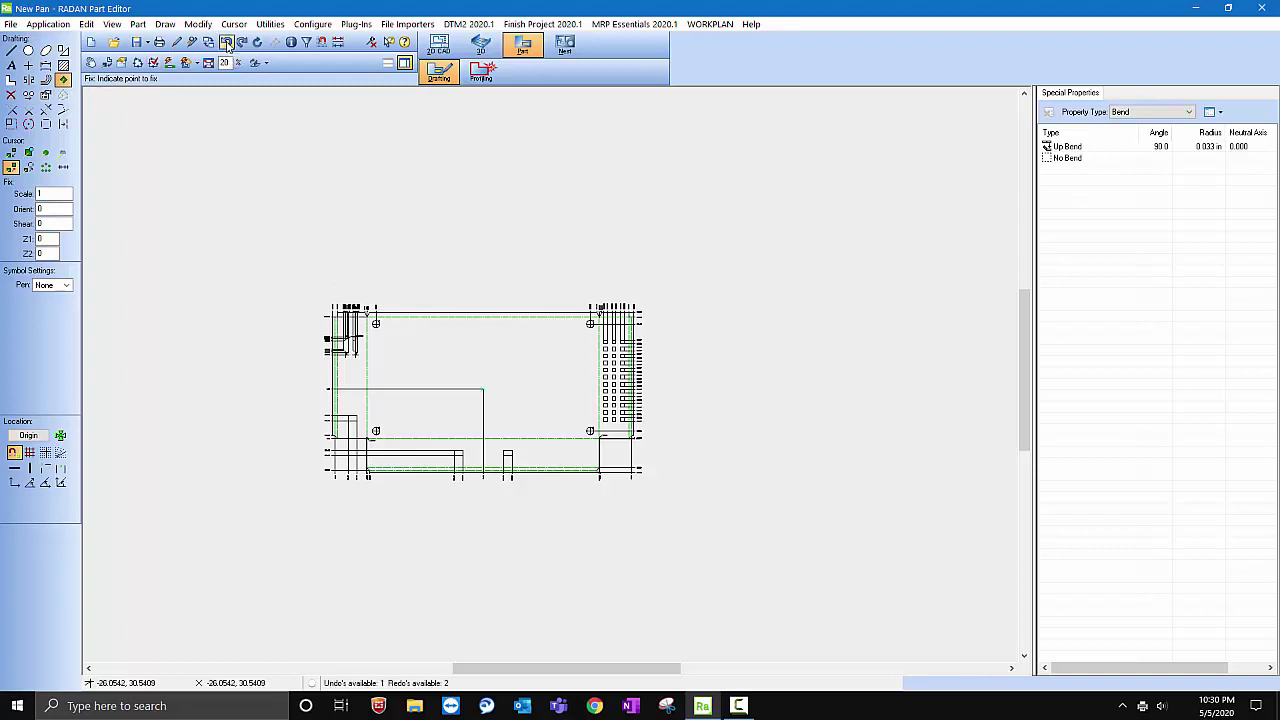
{"action": "left_click", "coordinate": [227, 44]}
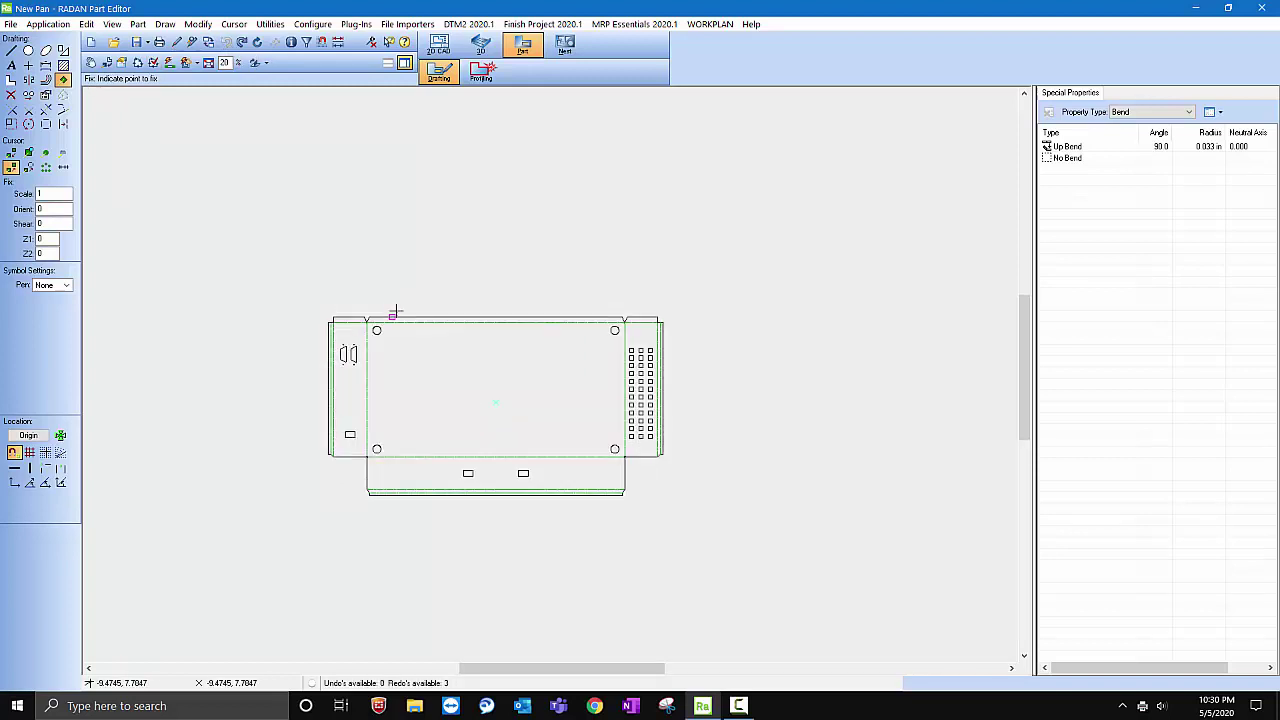
{"action": "left_click", "coordinate": [257, 63]}
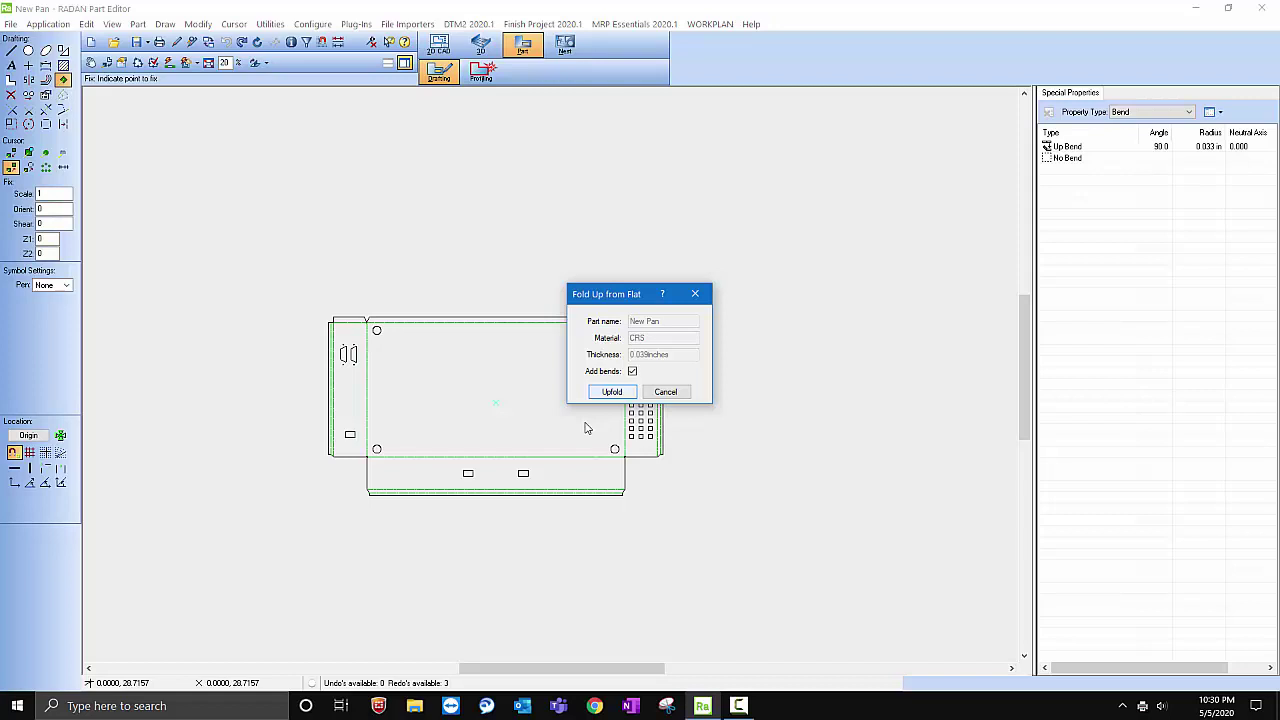
Fold the pan up into 3D, save the part, and bring it into 3D Modelling
{"action": "key", "text": "Return"}
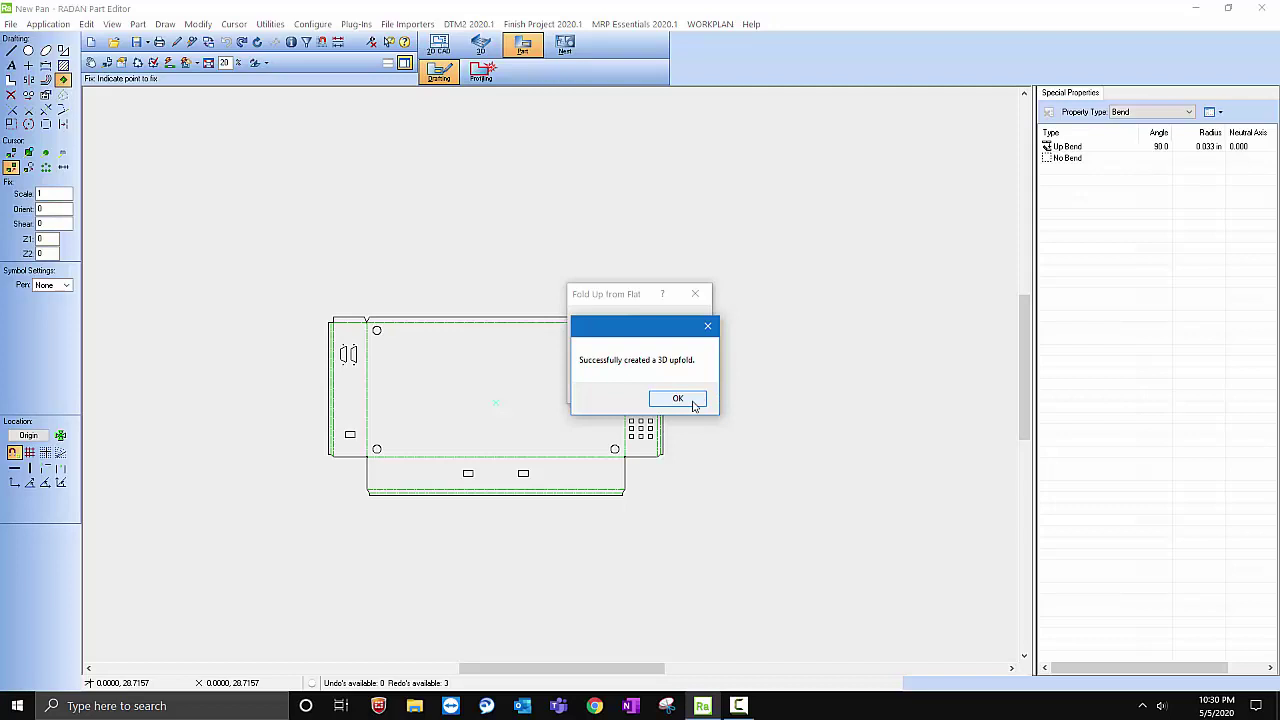
{"action": "left_click", "coordinate": [693, 403]}
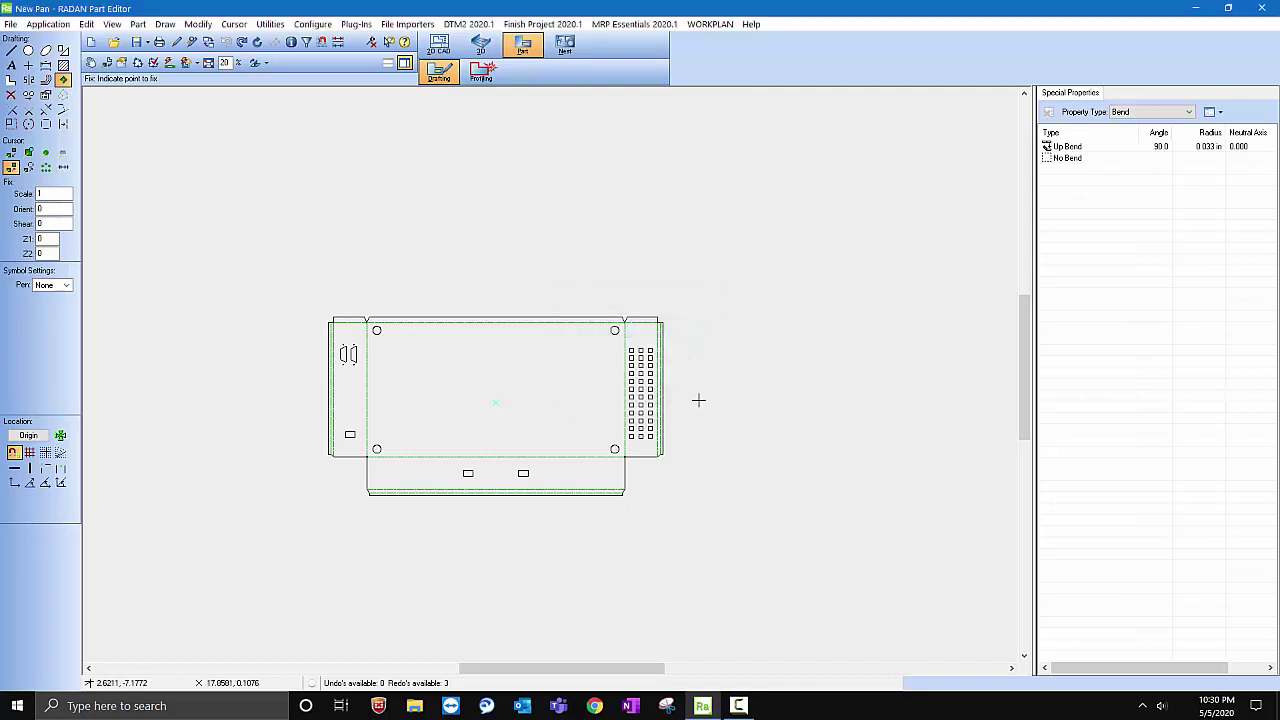
{"action": "left_click", "coordinate": [479, 48]}
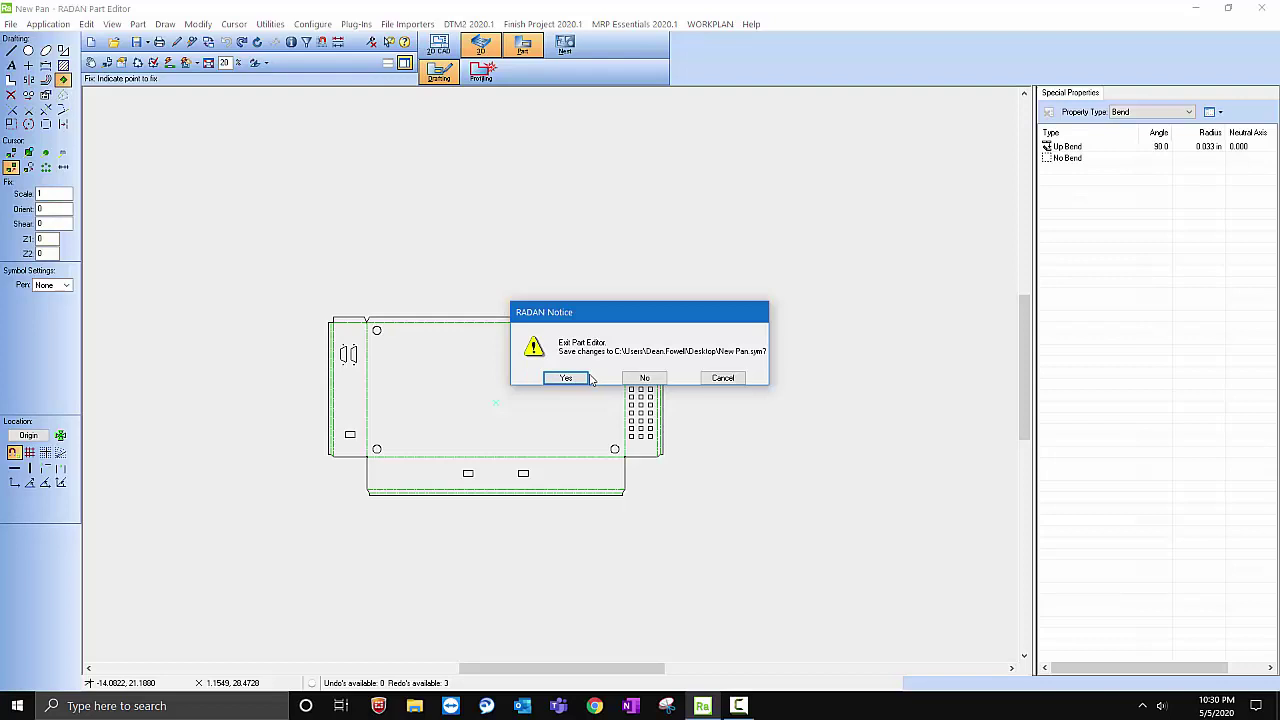
{"action": "left_click", "coordinate": [567, 379]}
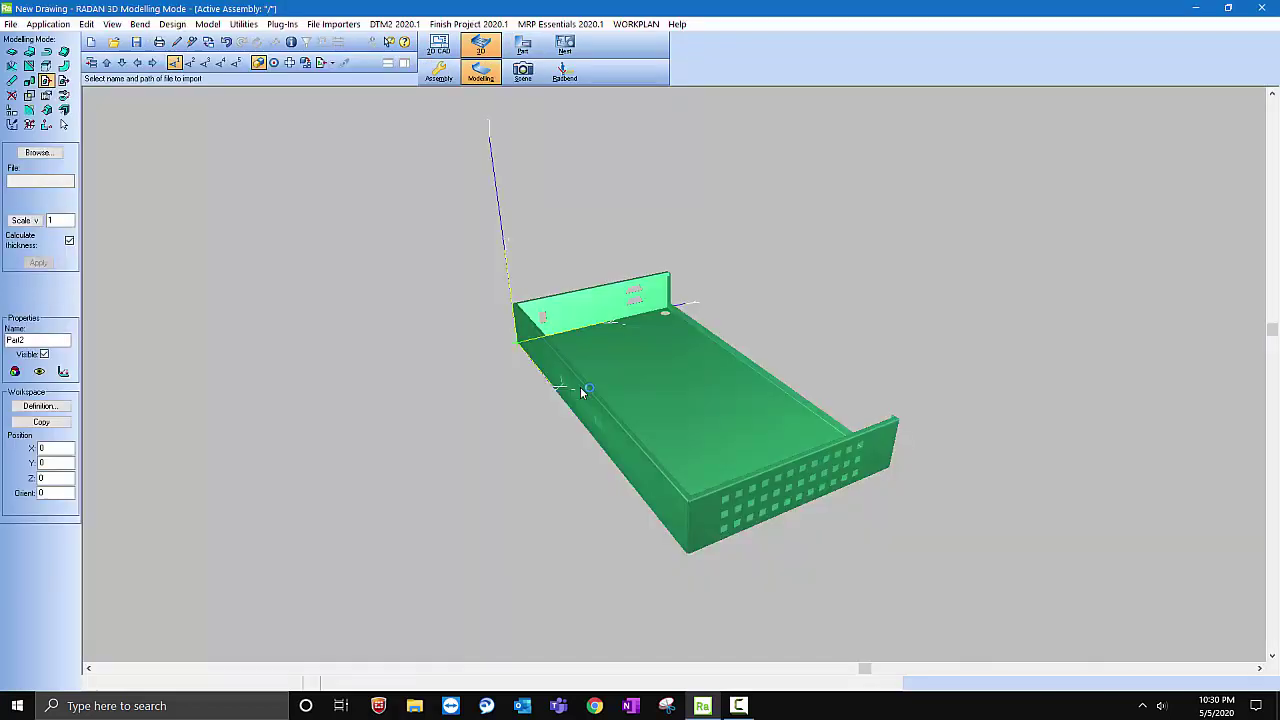
{"action": "scroll", "coordinate": [709, 530], "scroll_direction": "up", "scroll_amount": 3}
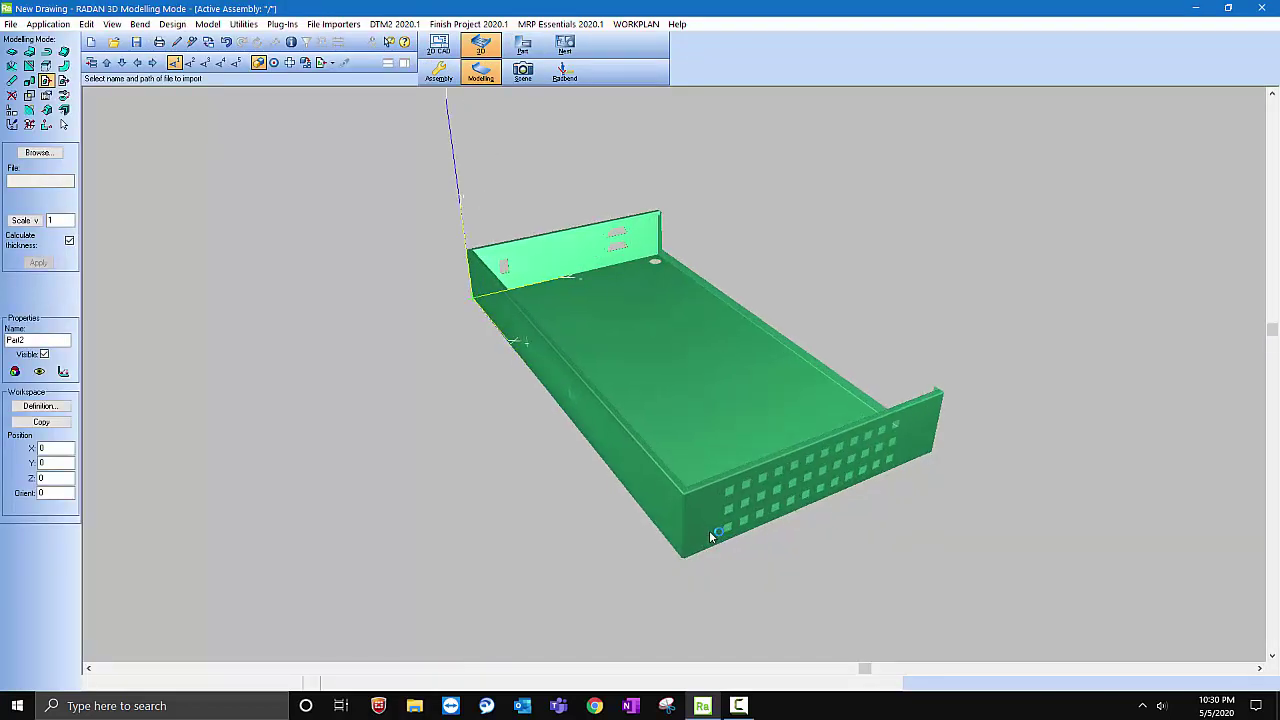
{"action": "scroll", "coordinate": [598, 409], "scroll_direction": "down", "scroll_amount": 3}
{"action": "scroll", "coordinate": [640, 436], "scroll_direction": "up", "scroll_amount": 2}
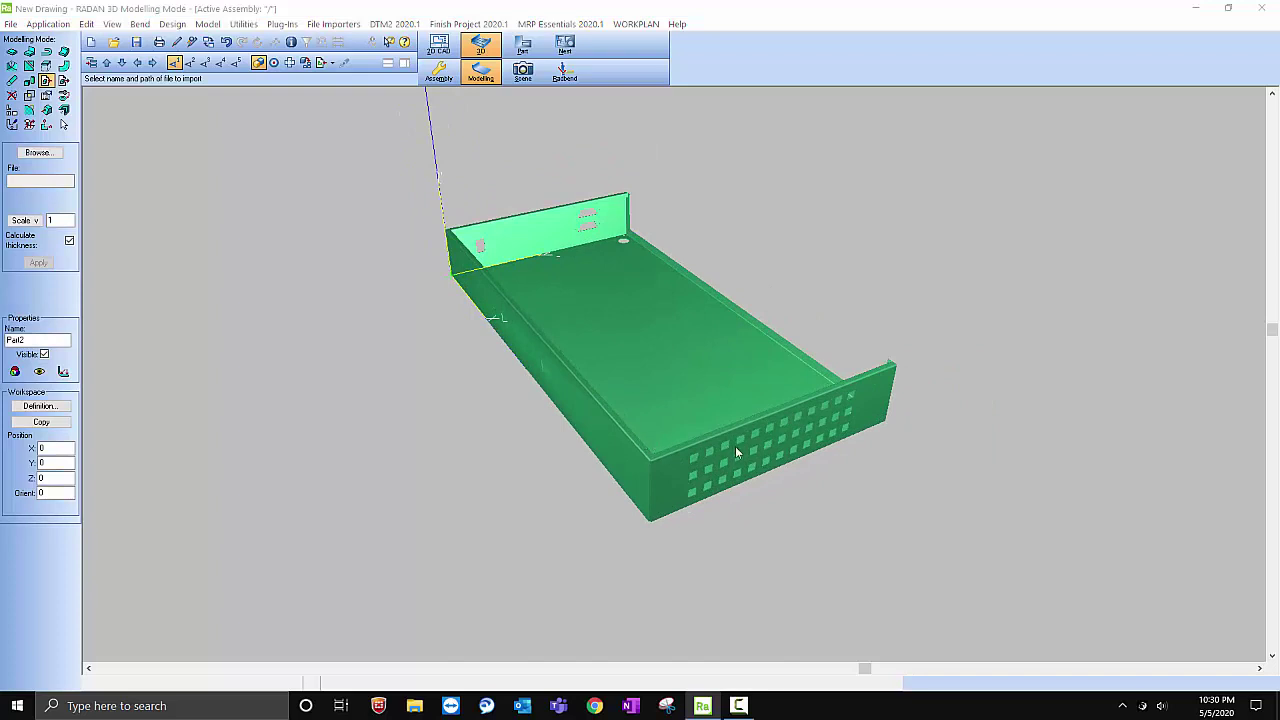
{"action": "middle_click_drag", "start_coordinate": [763, 437], "coordinate": [613, 480]}
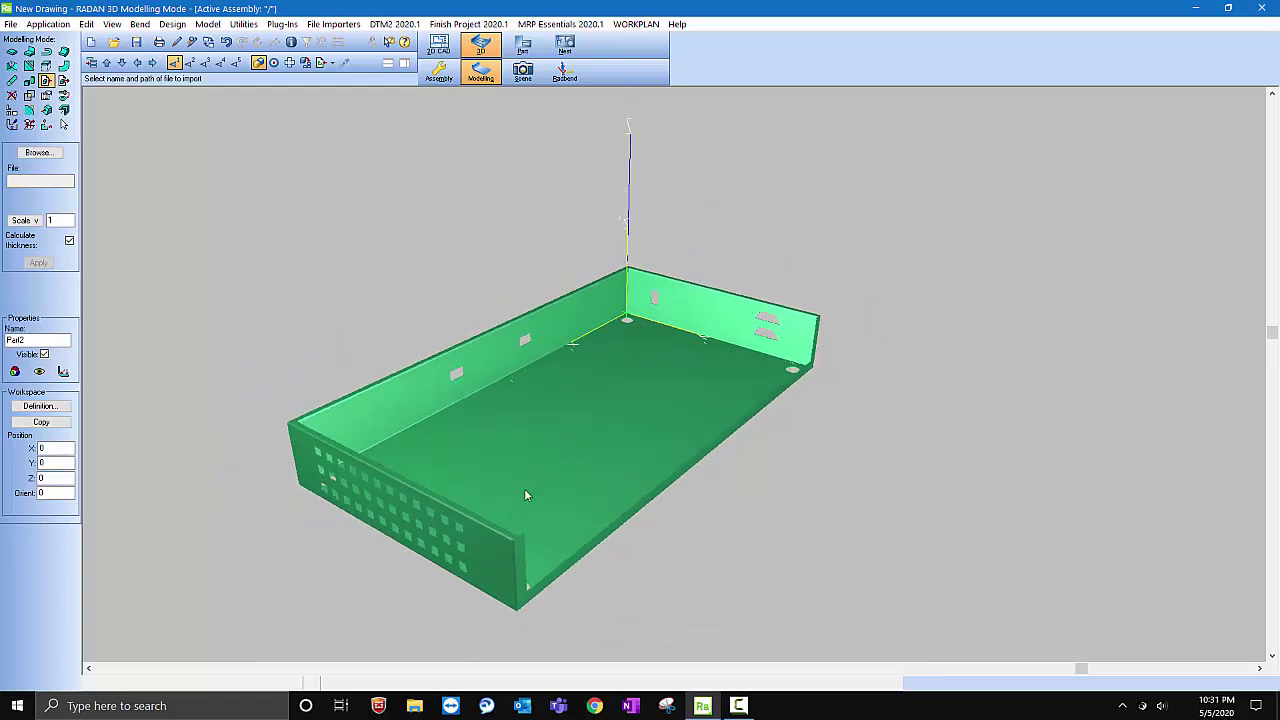
Enter Scene mode and delete the existing elevation sets Elev2 and Elev1
{"action": "left_click", "coordinate": [522, 72]}
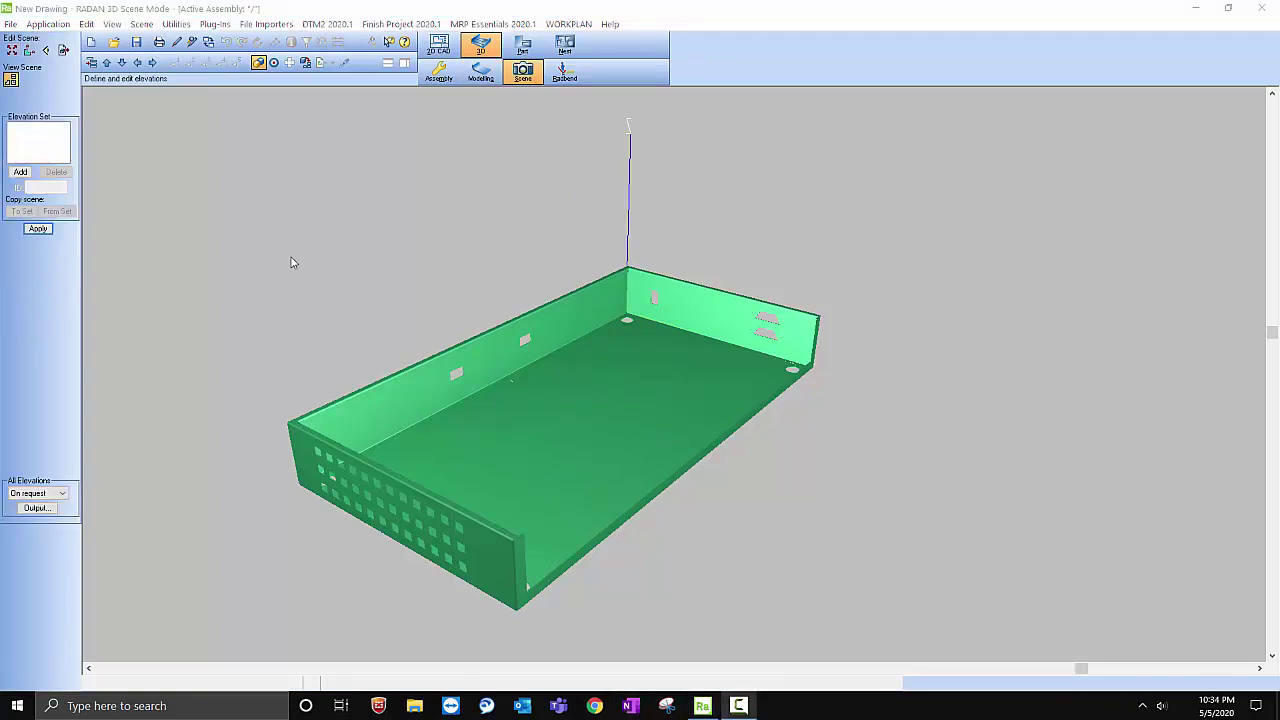
{"action": "left_click", "coordinate": [483, 68]}
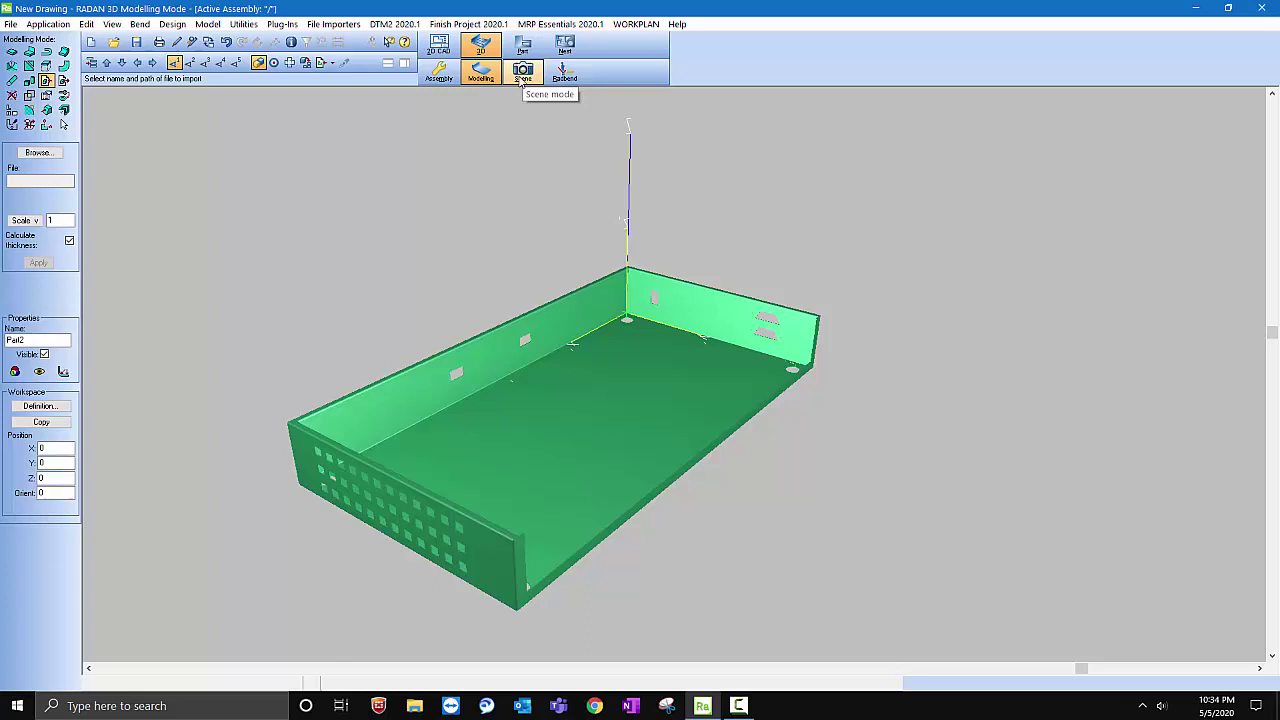
{"action": "left_click", "coordinate": [519, 78]}
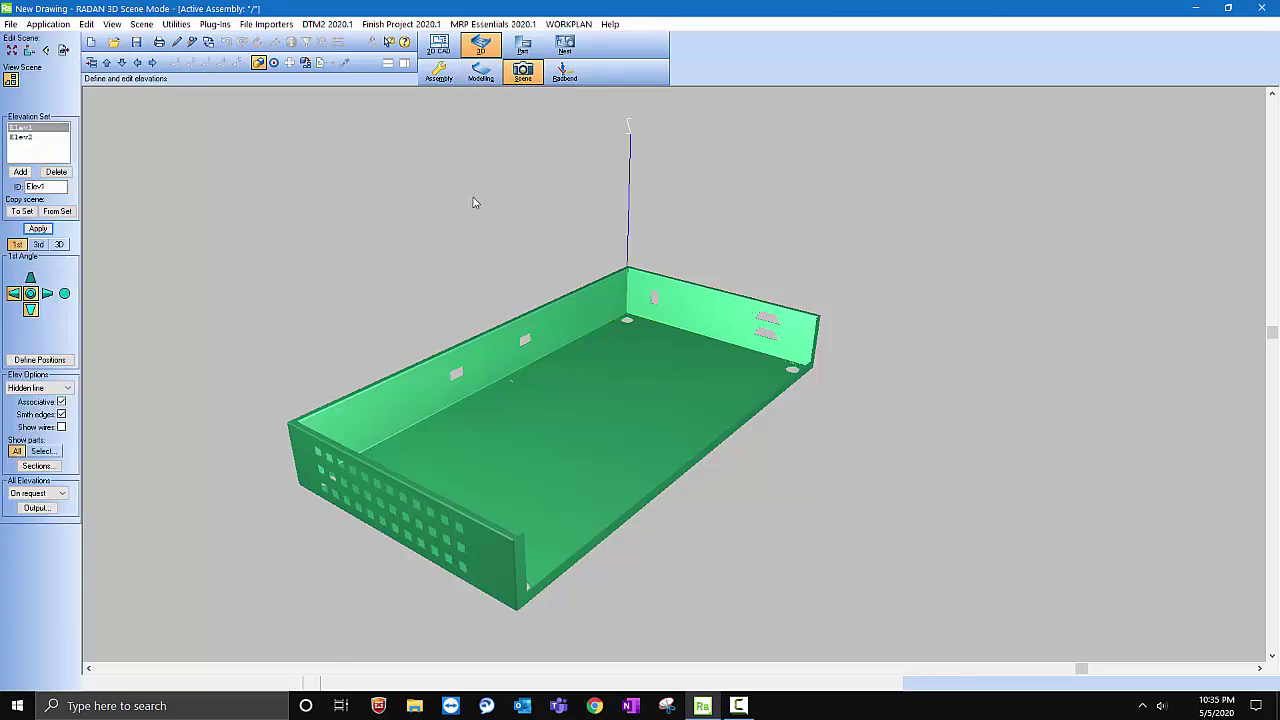
{"action": "left_click", "coordinate": [30, 137]}
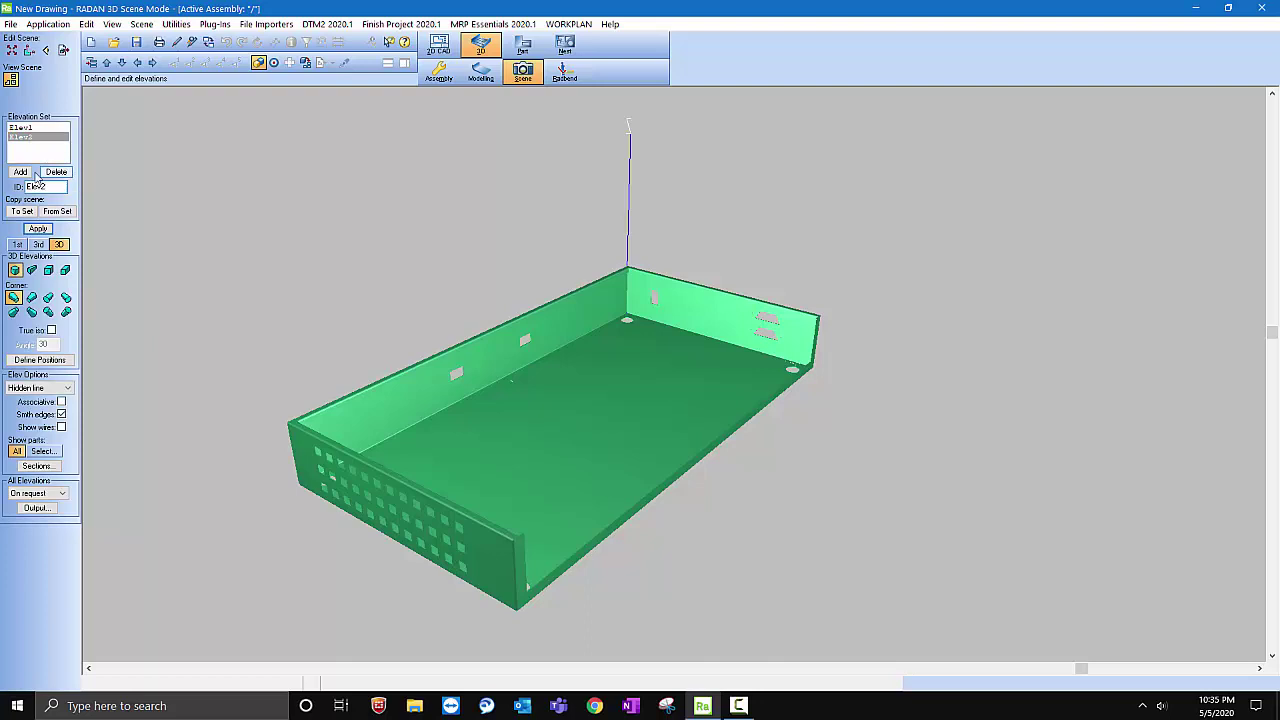
{"action": "left_click", "coordinate": [57, 172]}
{"action": "left_click", "coordinate": [58, 173]}
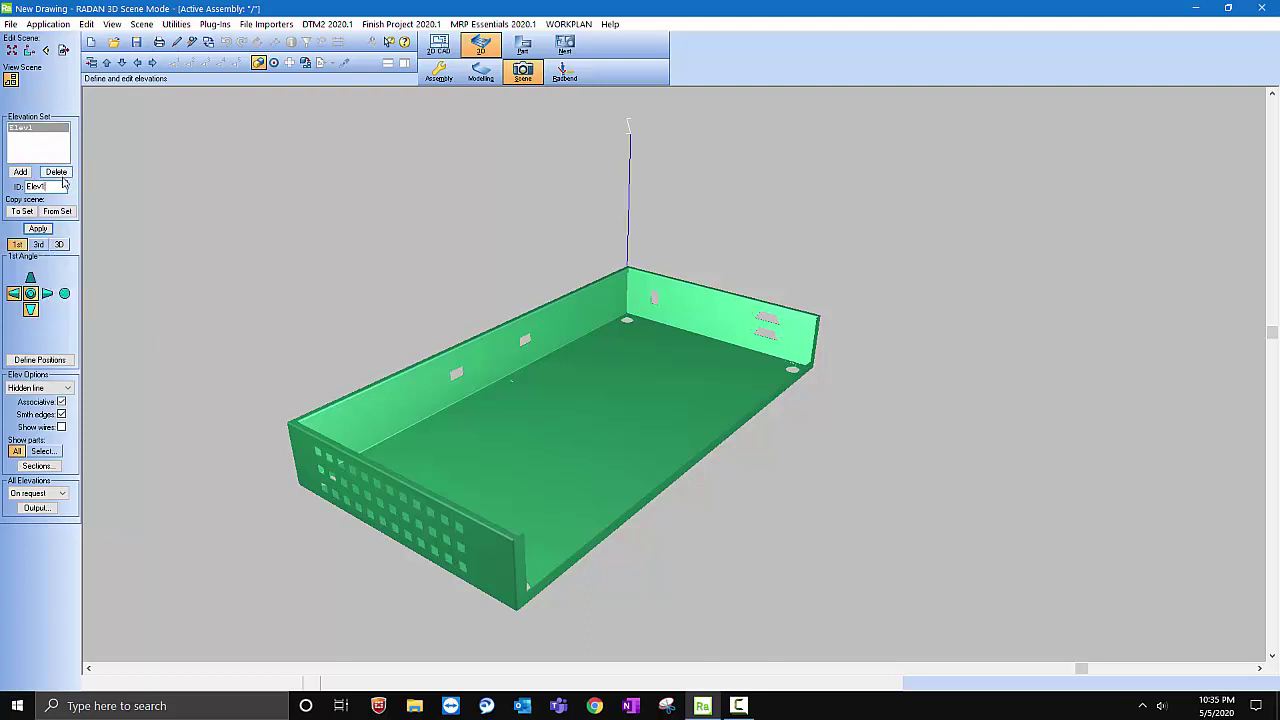
Add a fresh elevation set named Elev1 for the folded pan
{"action": "scroll", "coordinate": [700, 160], "scroll_direction": "down", "scroll_amount": 2}
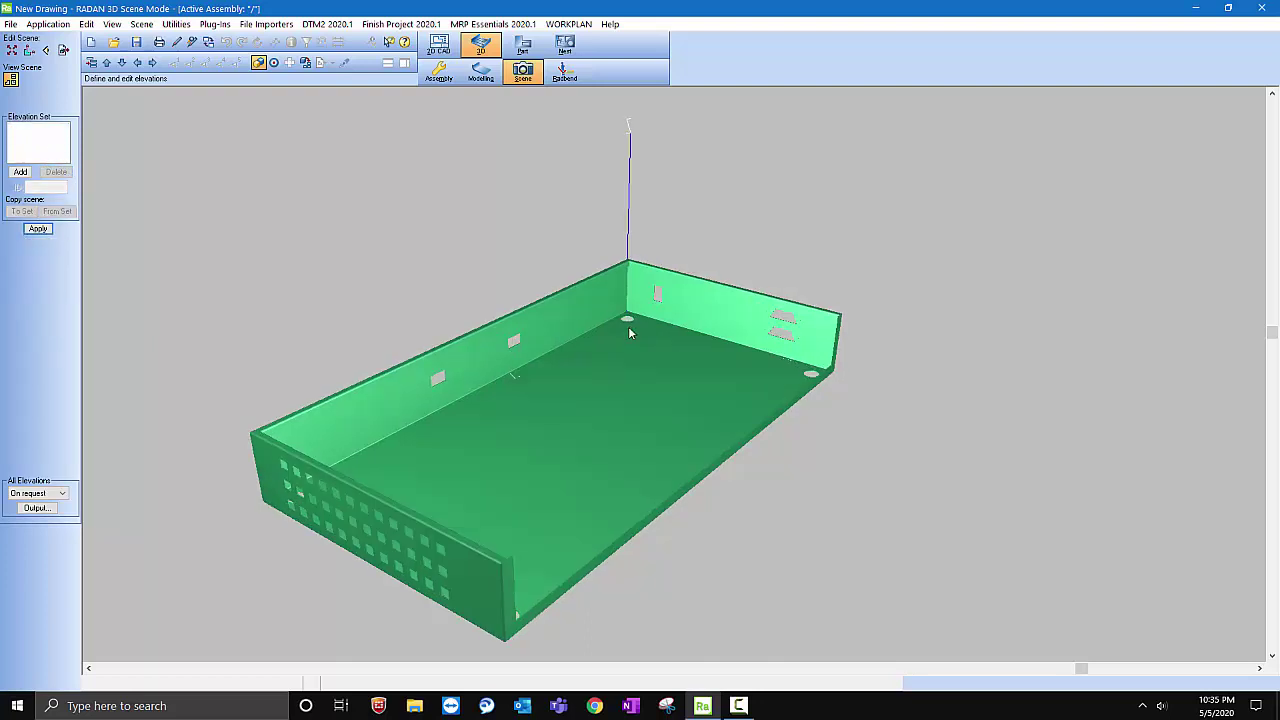
{"action": "scroll", "coordinate": [606, 206], "scroll_direction": "up", "scroll_amount": 2}
{"action": "scroll", "coordinate": [594, 189], "scroll_direction": "down", "scroll_amount": 3}
{"action": "scroll", "coordinate": [692, 228], "scroll_direction": "up", "scroll_amount": 3}
{"action": "scroll", "coordinate": [692, 228], "scroll_direction": "down", "scroll_amount": 1}
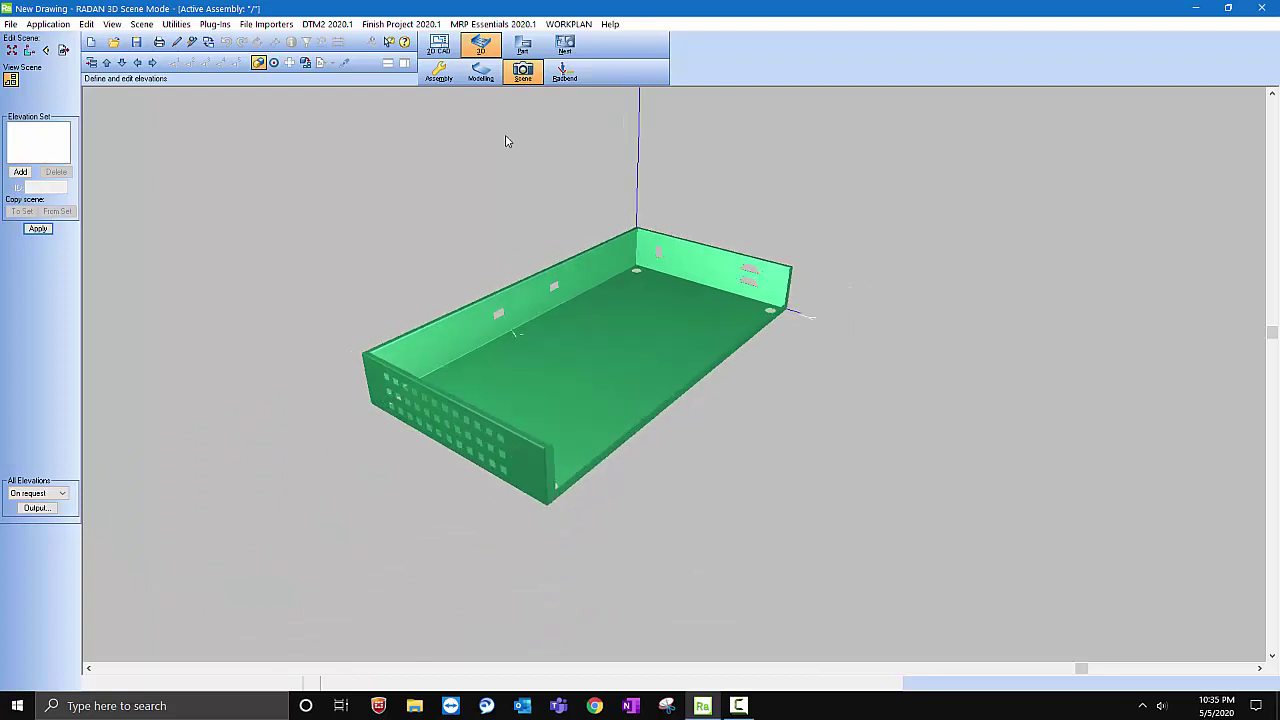
{"action": "left_click", "coordinate": [21, 170]}
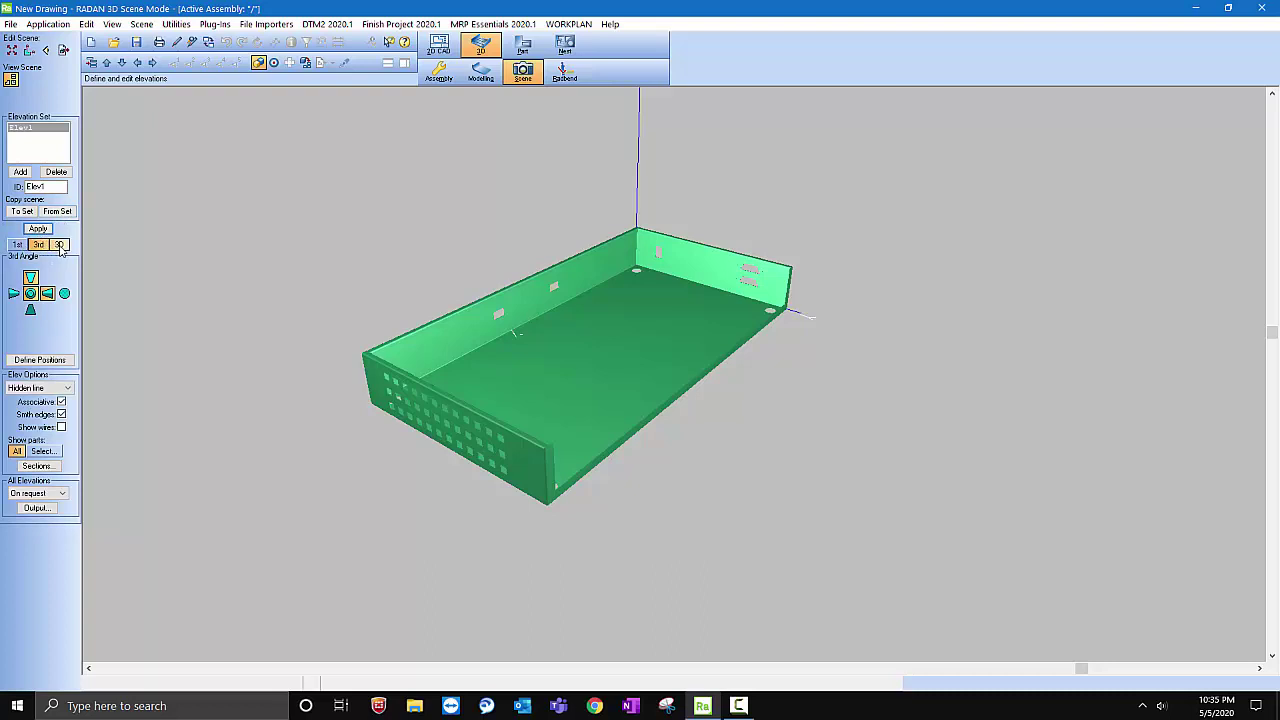
Add corner-angle 3D elevation Elev2 and generate the plan, front, end and isometric views
{"action": "left_click", "coordinate": [59, 245]}
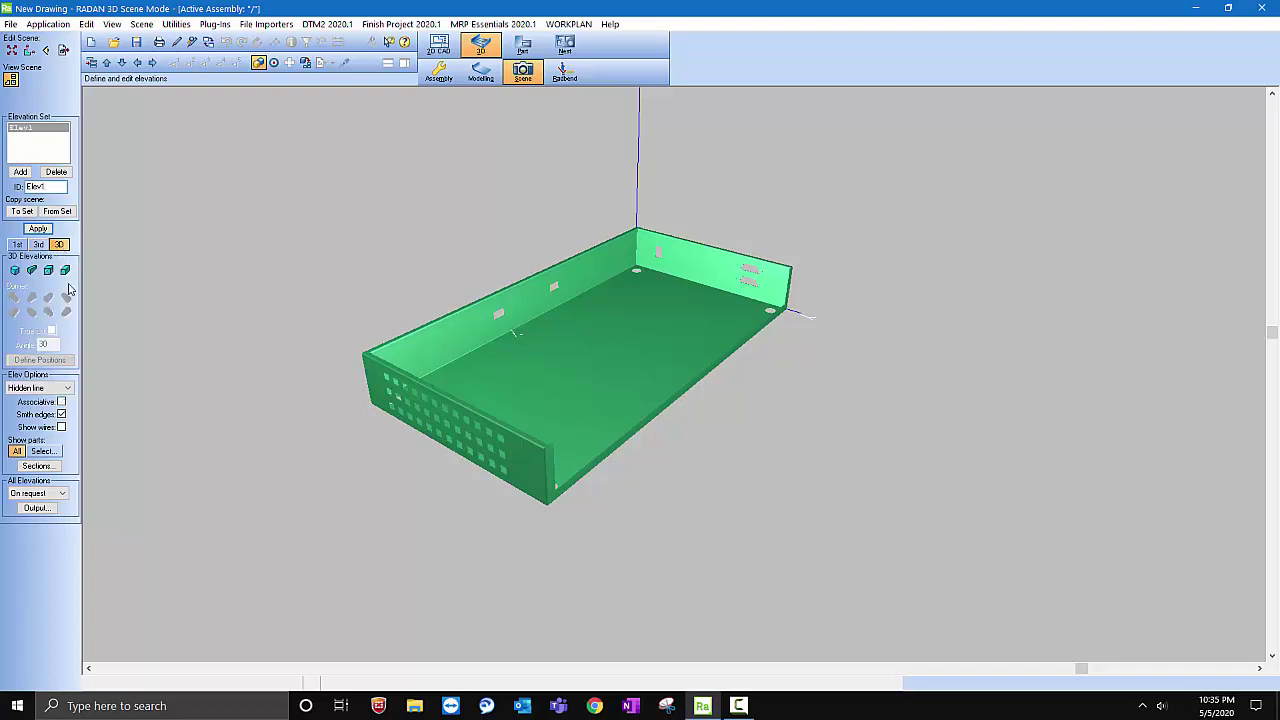
{"action": "left_click", "coordinate": [15, 270]}
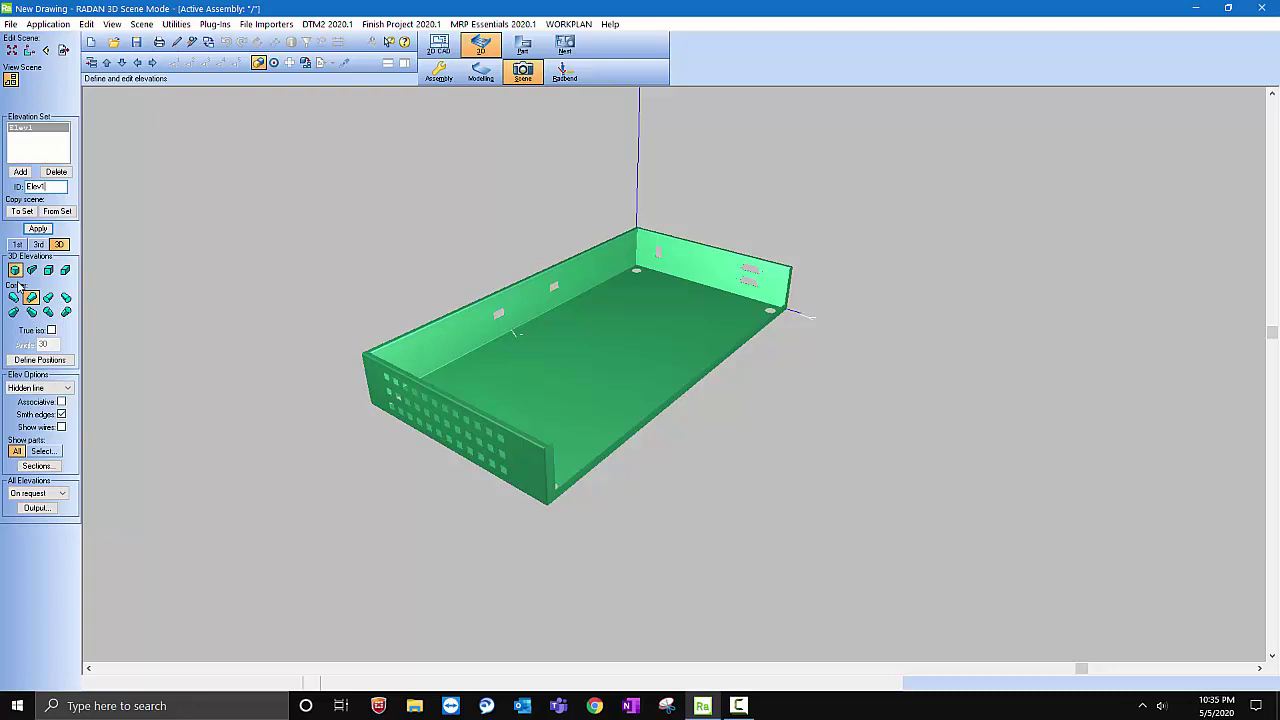
{"action": "left_click", "coordinate": [21, 172]}
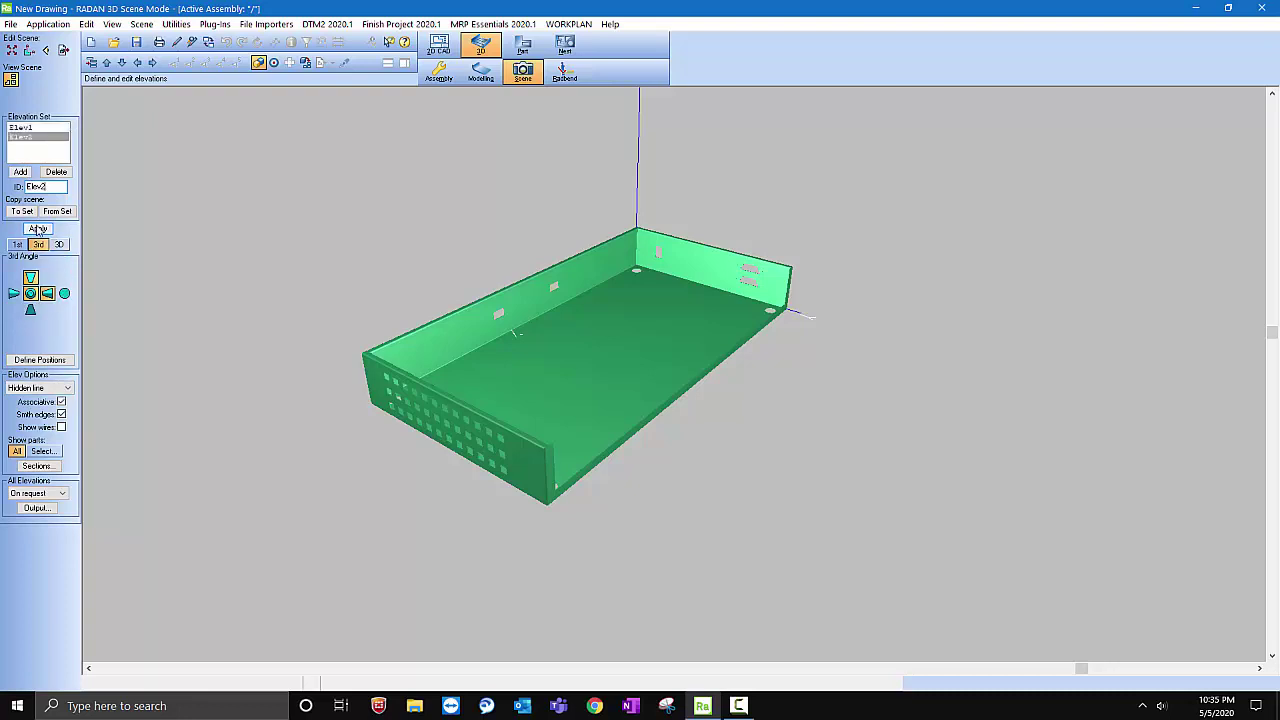
{"action": "left_click", "coordinate": [38, 228]}
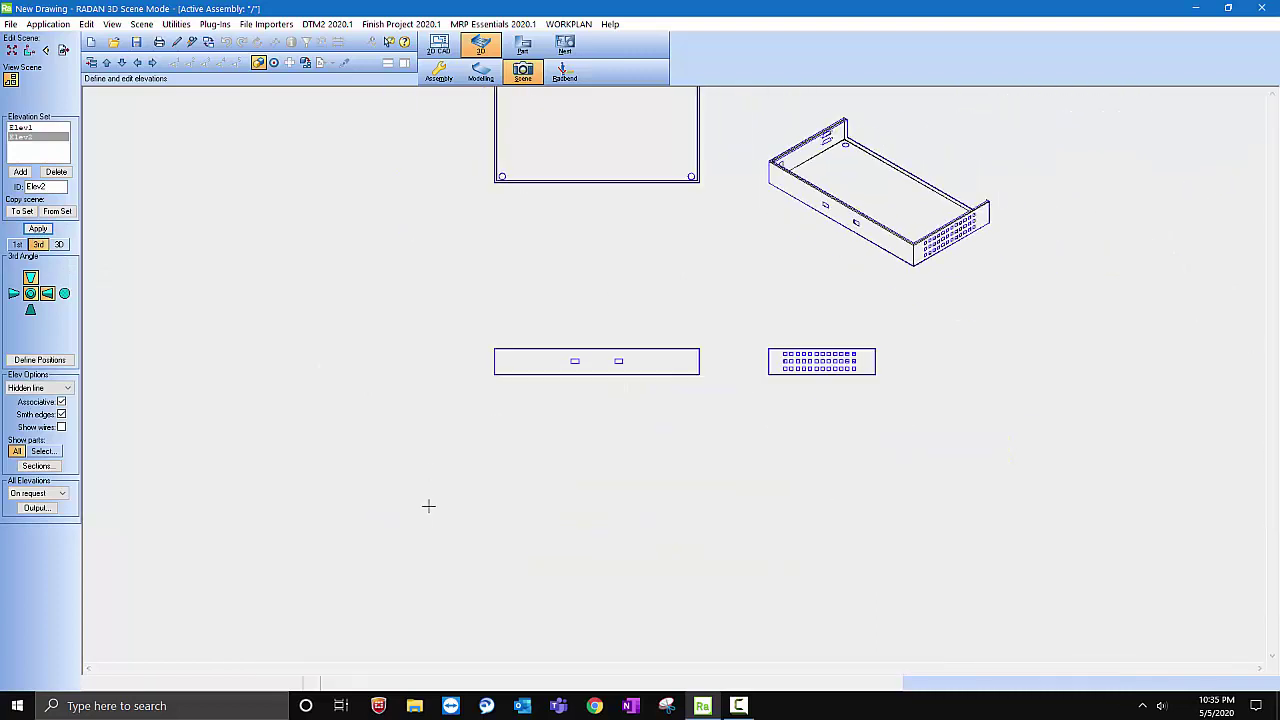
{"action": "scroll", "coordinate": [954, 126], "scroll_direction": "up", "scroll_amount": 2}
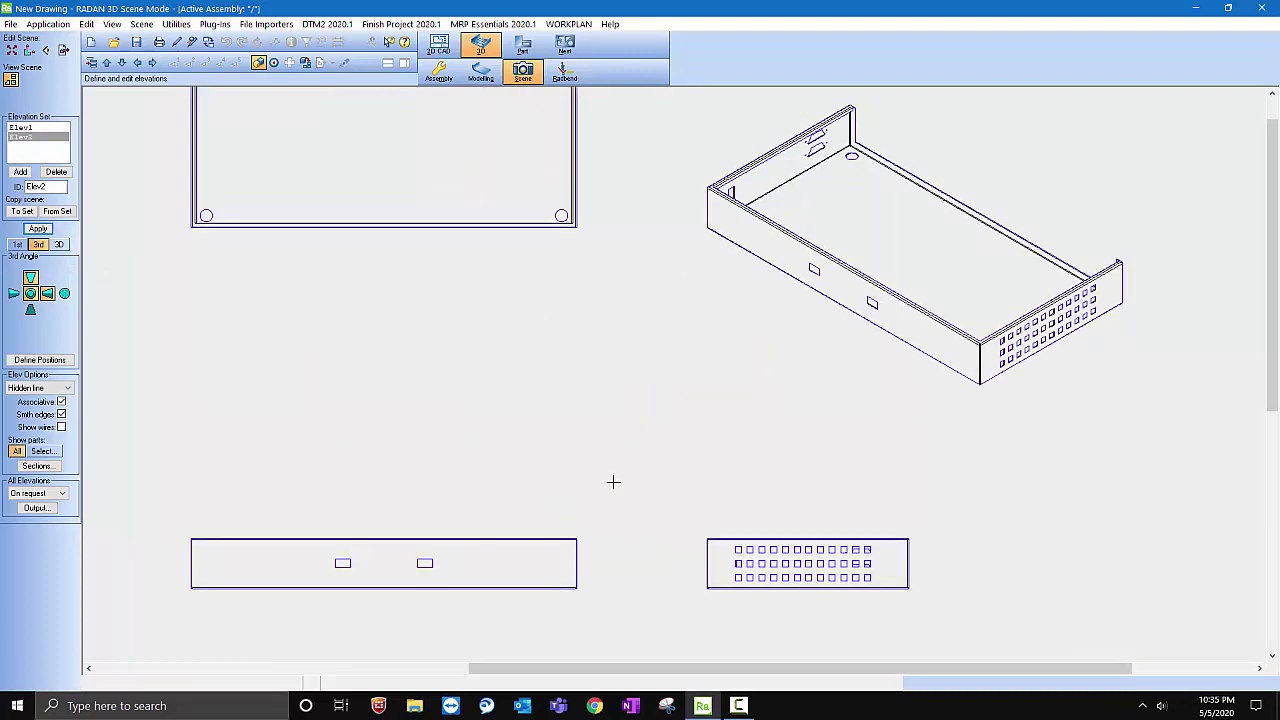
{"action": "scroll", "coordinate": [554, 500], "scroll_direction": "down", "scroll_amount": 3}
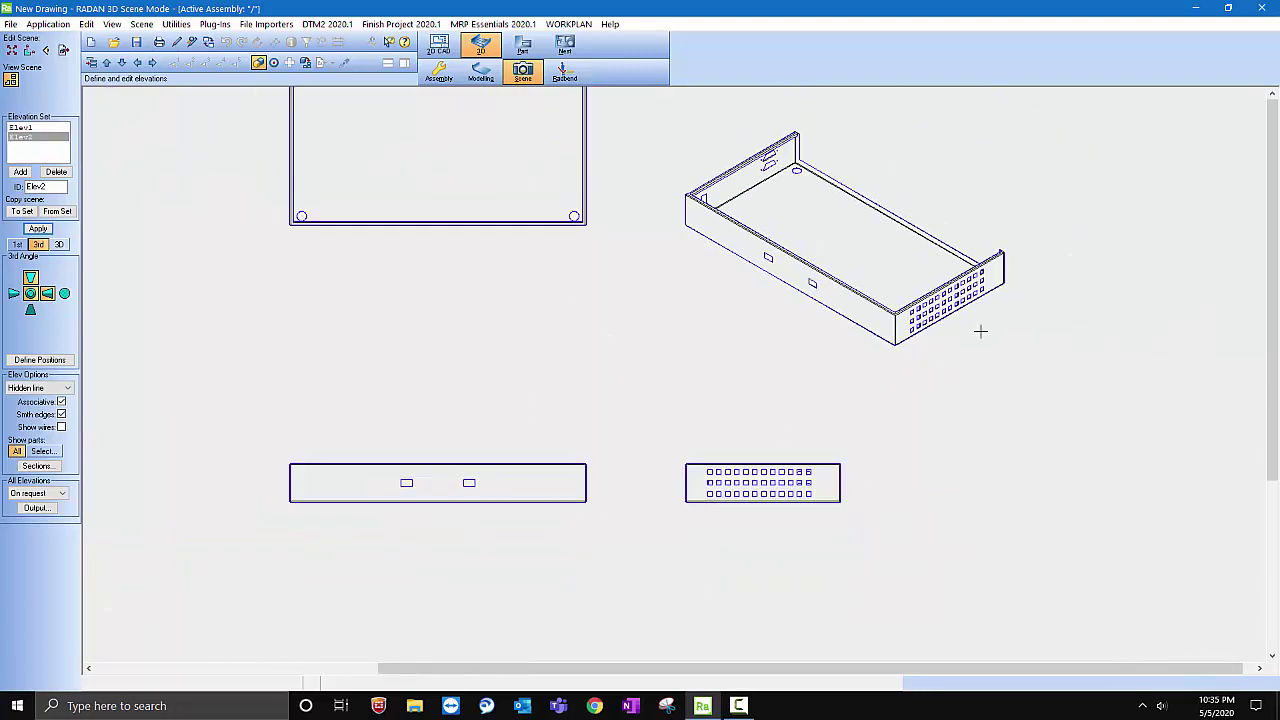
{"action": "scroll", "coordinate": [920, 177], "scroll_direction": "up", "scroll_amount": 1}
{"action": "scroll", "coordinate": [740, 143], "scroll_direction": "up", "scroll_amount": 1}
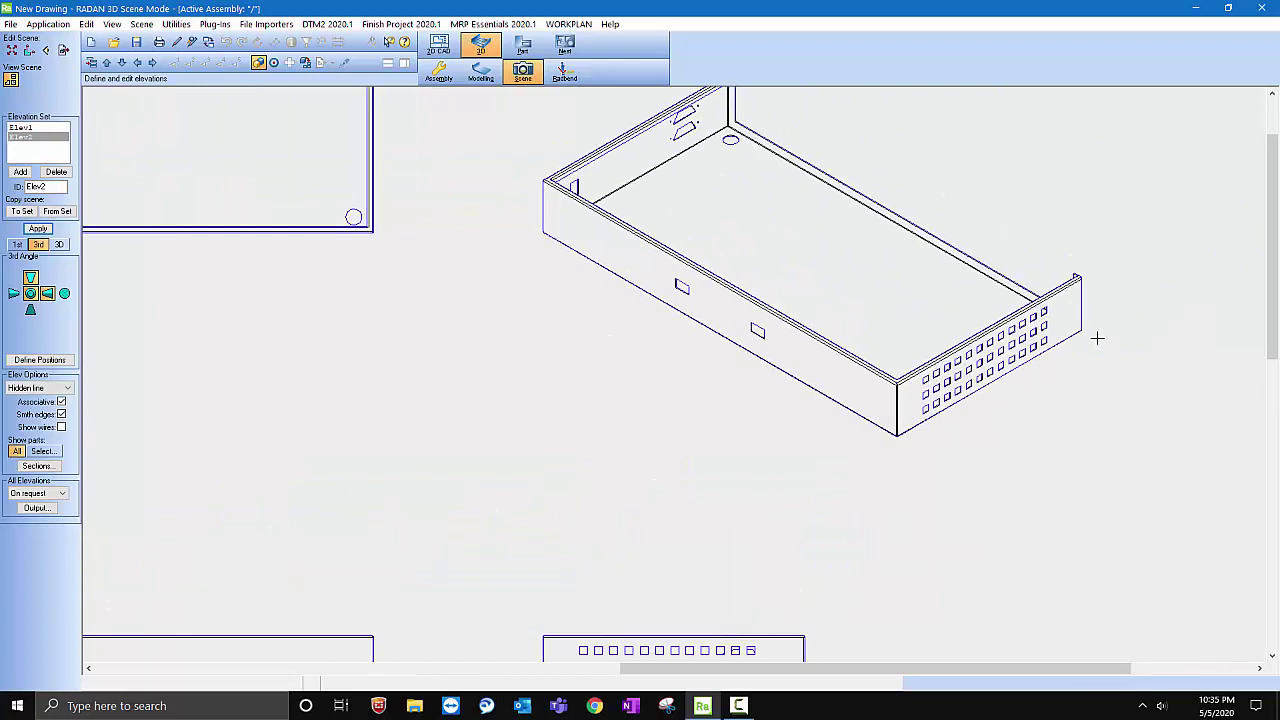
{"action": "scroll", "coordinate": [1097, 339], "scroll_direction": "down", "scroll_amount": 1}
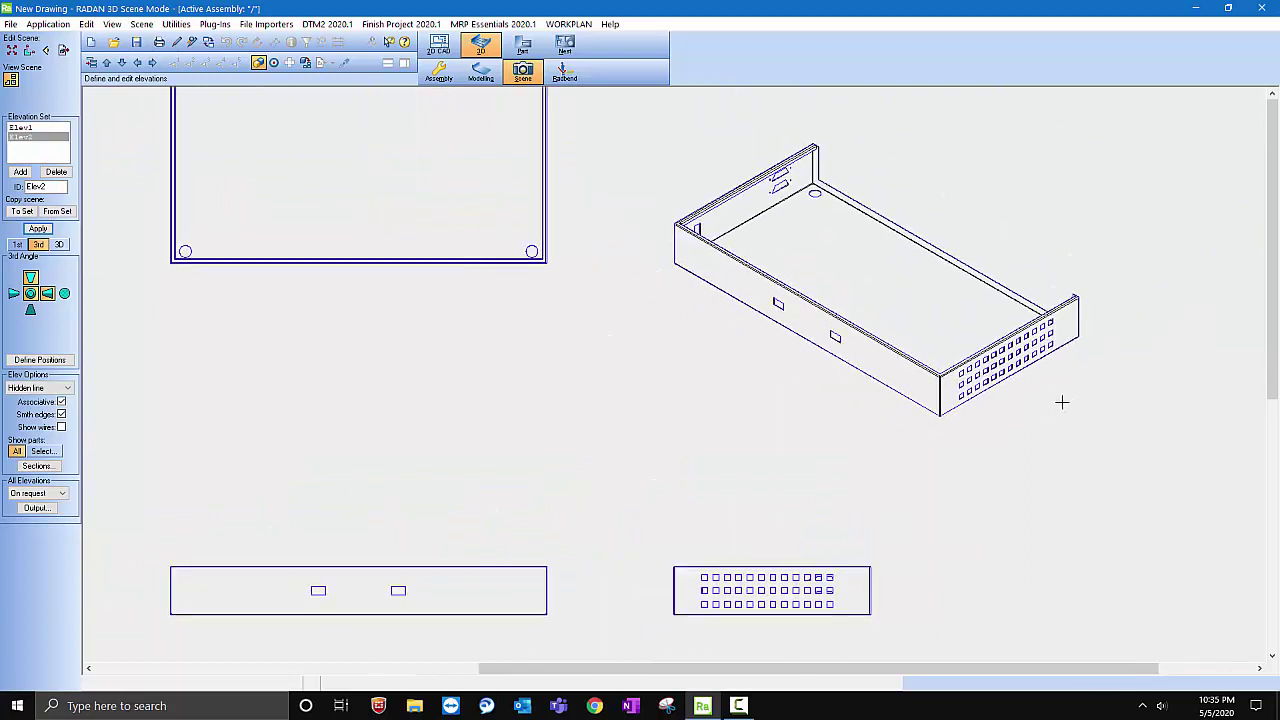
{"action": "left_click", "coordinate": [438, 47]}
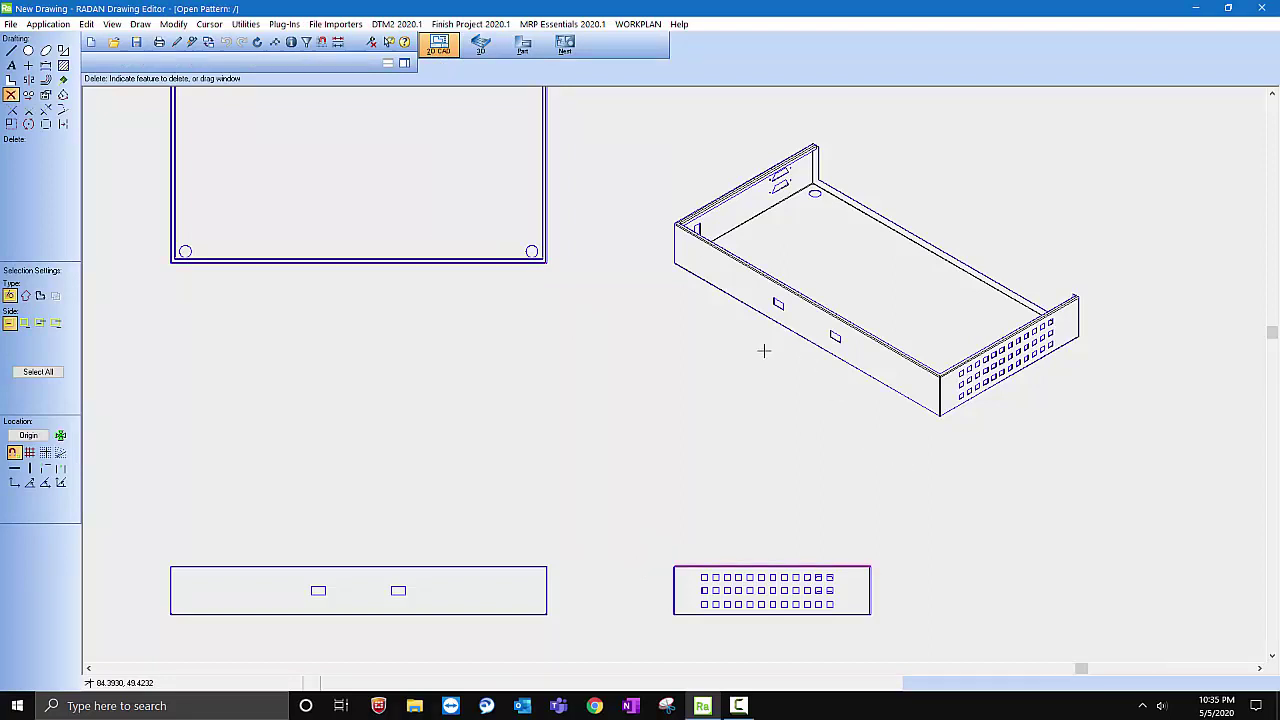
{"action": "key", "text": "ctrl+a"}
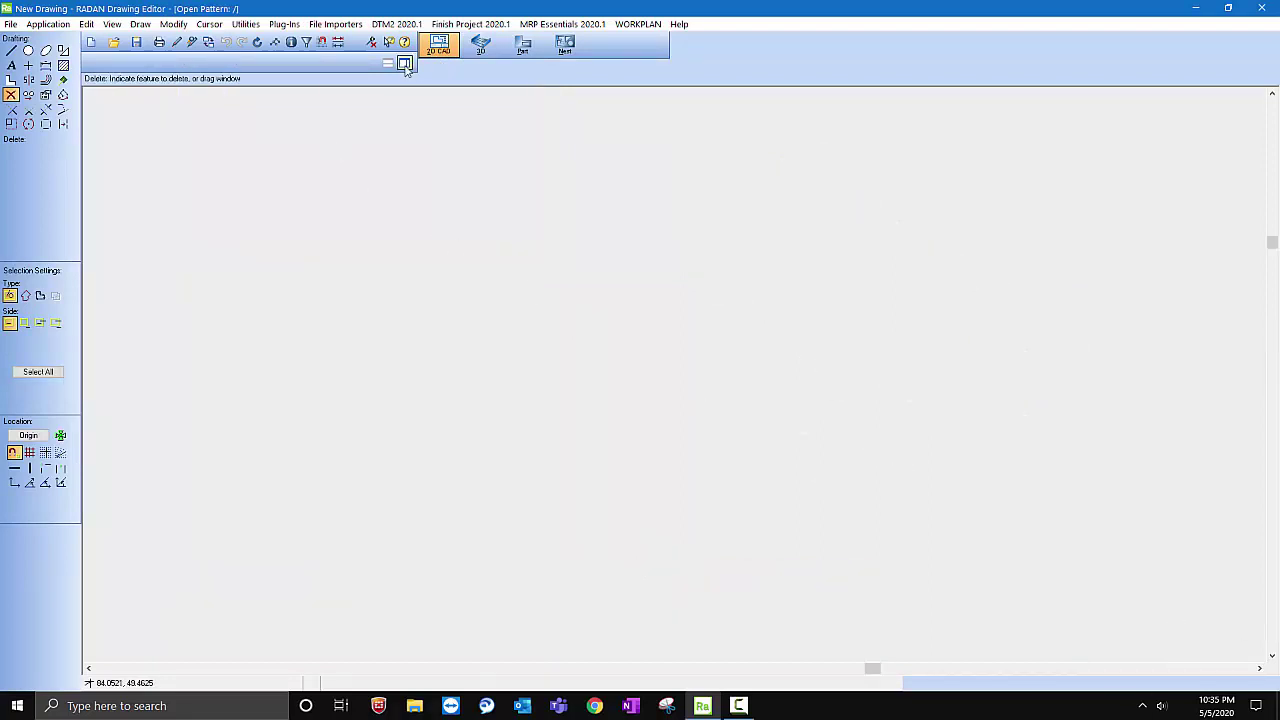
{"action": "left_click", "coordinate": [405, 64]}
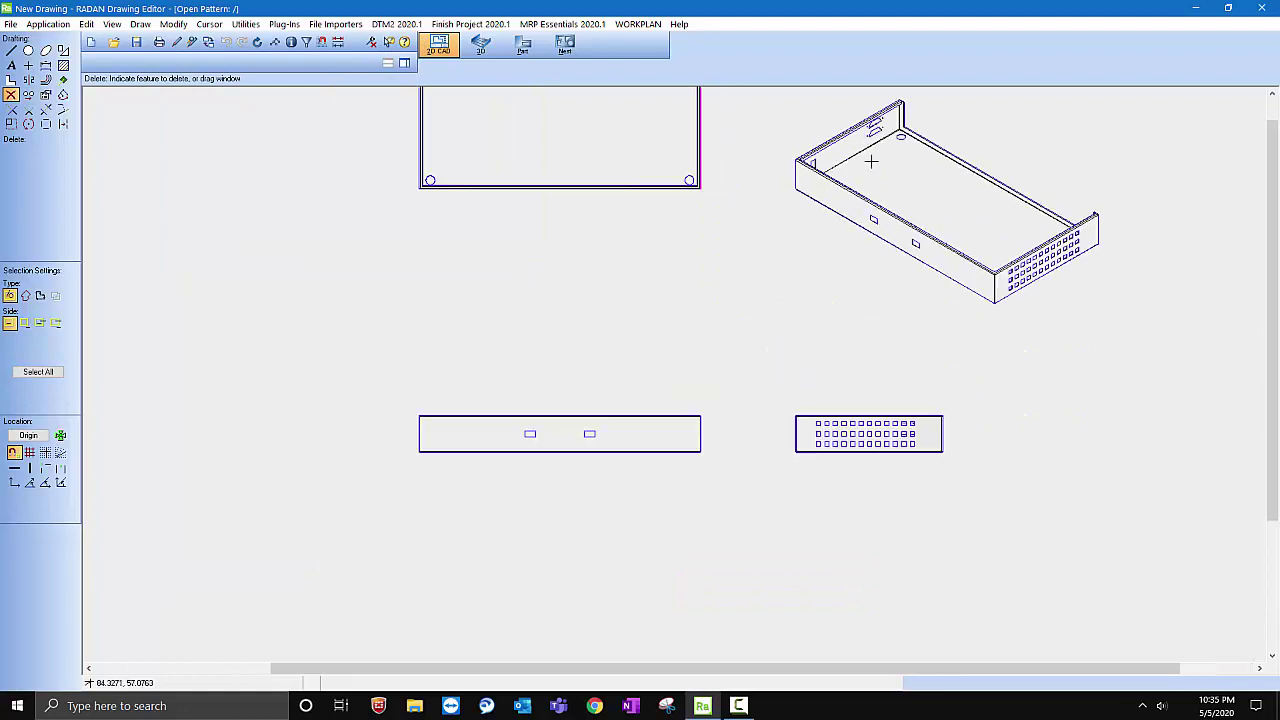
{"action": "scroll", "coordinate": [1146, 343], "scroll_direction": "up", "scroll_amount": 3}
Dimension the front view's 23.565 top-edge length, discarding an unwanted 1.05 dimension
{"action": "scroll", "coordinate": [589, 480], "scroll_direction": "down", "scroll_amount": 3}
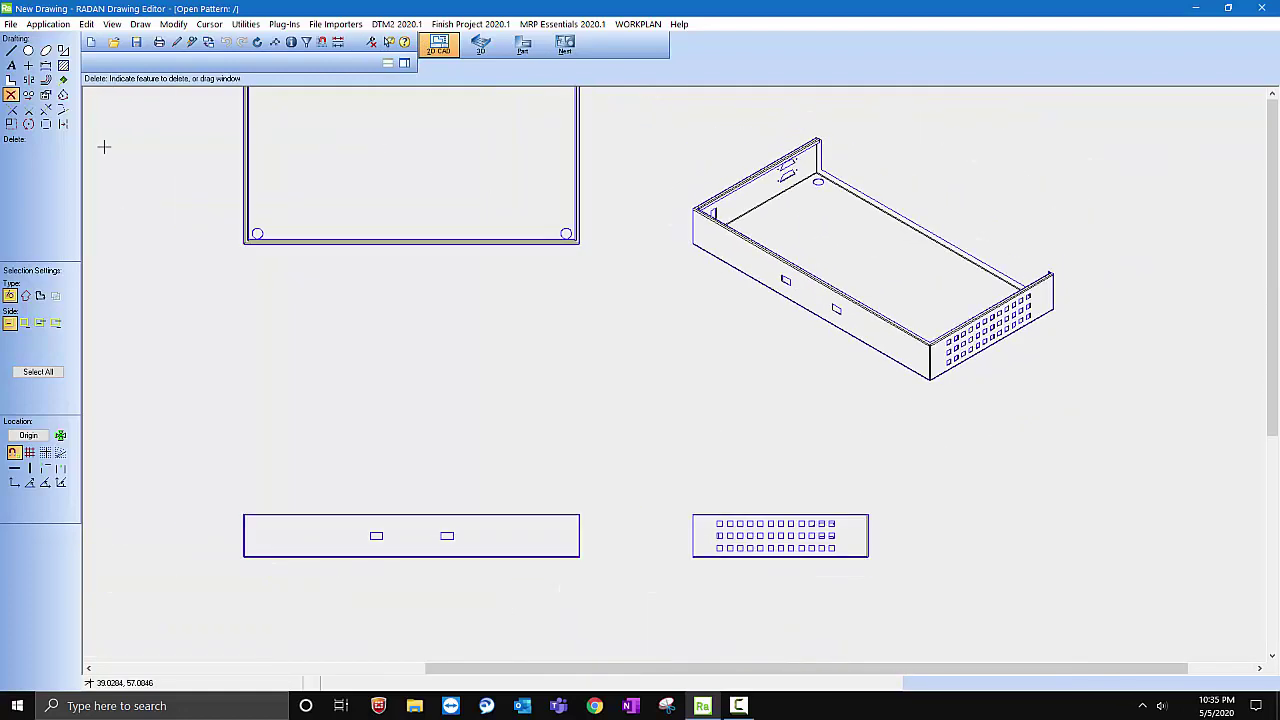
{"action": "left_click", "coordinate": [45, 65]}
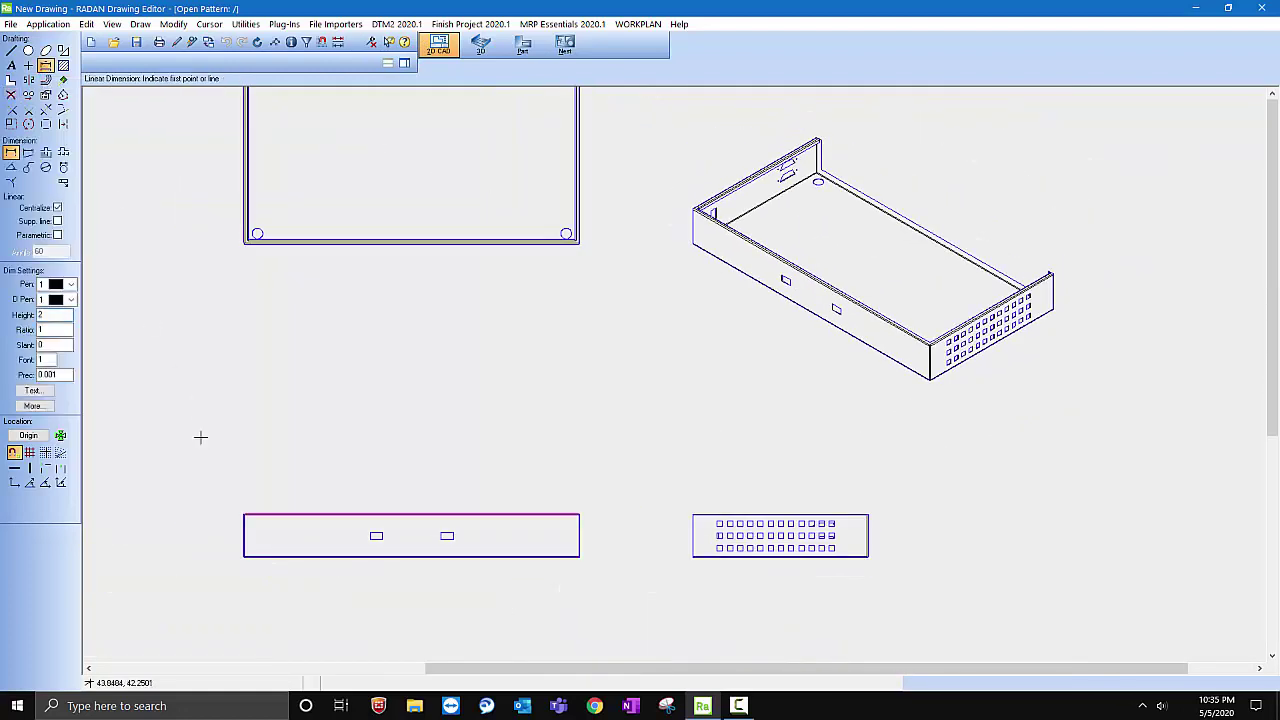
{"action": "left_click", "coordinate": [237, 505]}
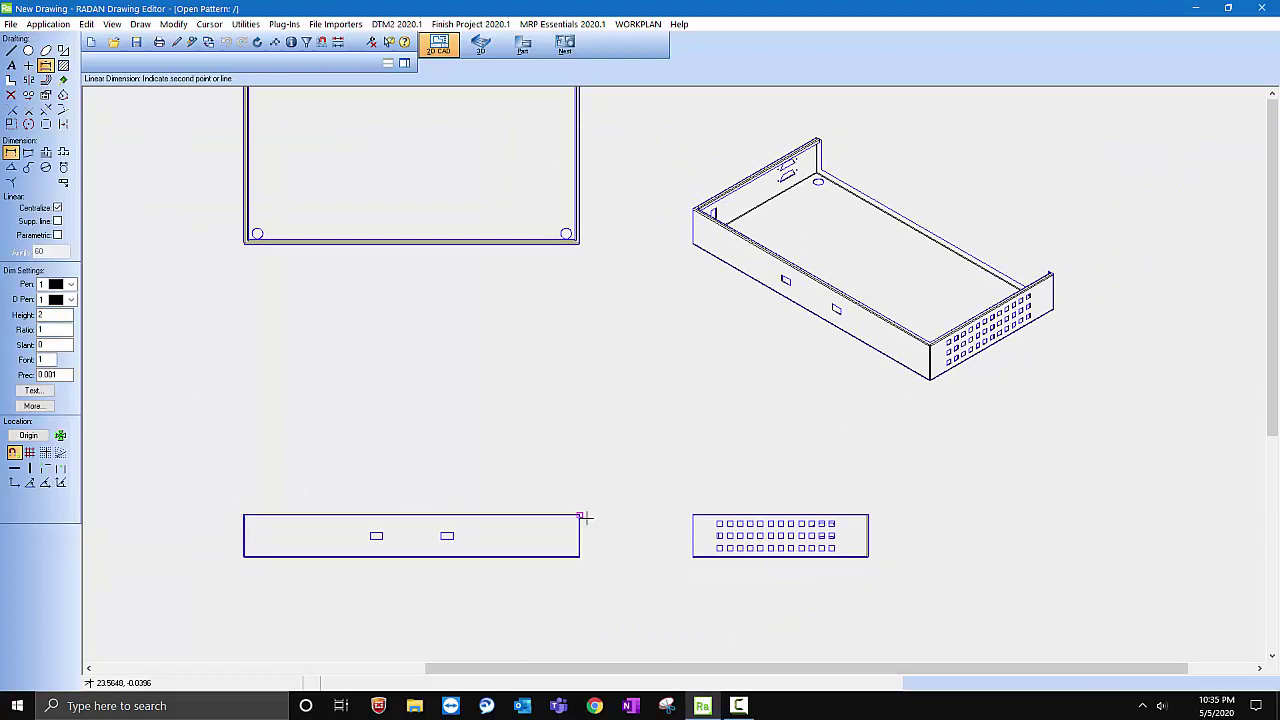
{"action": "left_click", "coordinate": [583, 516]}
{"action": "double_click", "coordinate": [52, 315]}
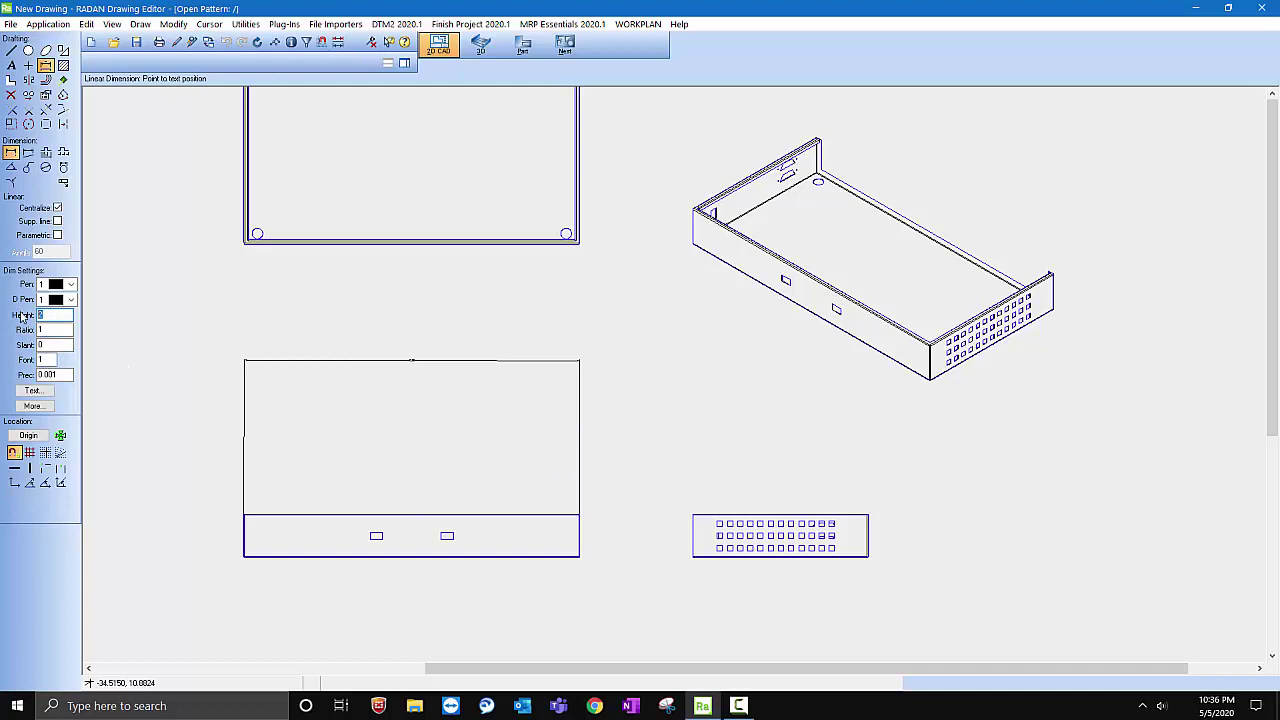
{"action": "left_click", "coordinate": [309, 490]}
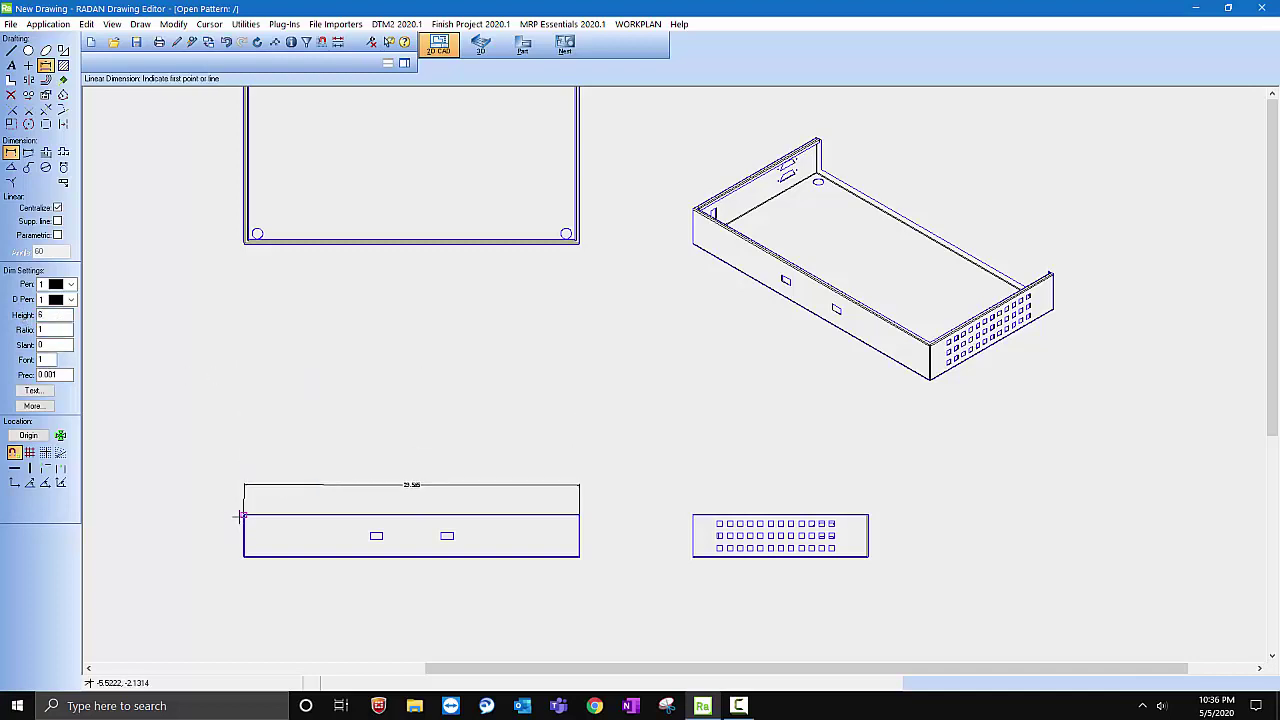
{"action": "left_click", "coordinate": [243, 552]}
{"action": "left_click", "coordinate": [243, 557]}
{"action": "left_click", "coordinate": [213, 564]}
{"action": "left_click", "coordinate": [226, 42]}
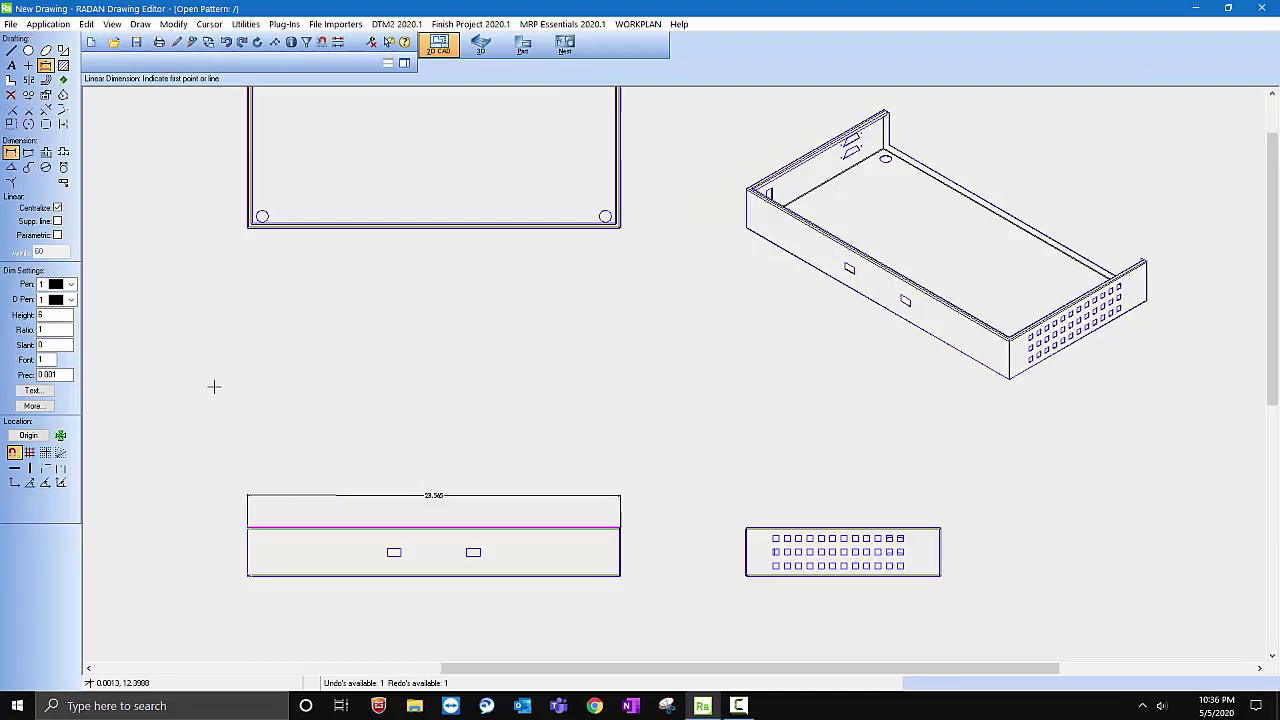
{"action": "scroll", "coordinate": [294, 440], "scroll_direction": "up", "scroll_amount": 3}
{"action": "scroll", "coordinate": [368, 452], "scroll_direction": "down", "scroll_amount": 2}
{"action": "scroll", "coordinate": [1000, 545], "scroll_direction": "up", "scroll_amount": 2}
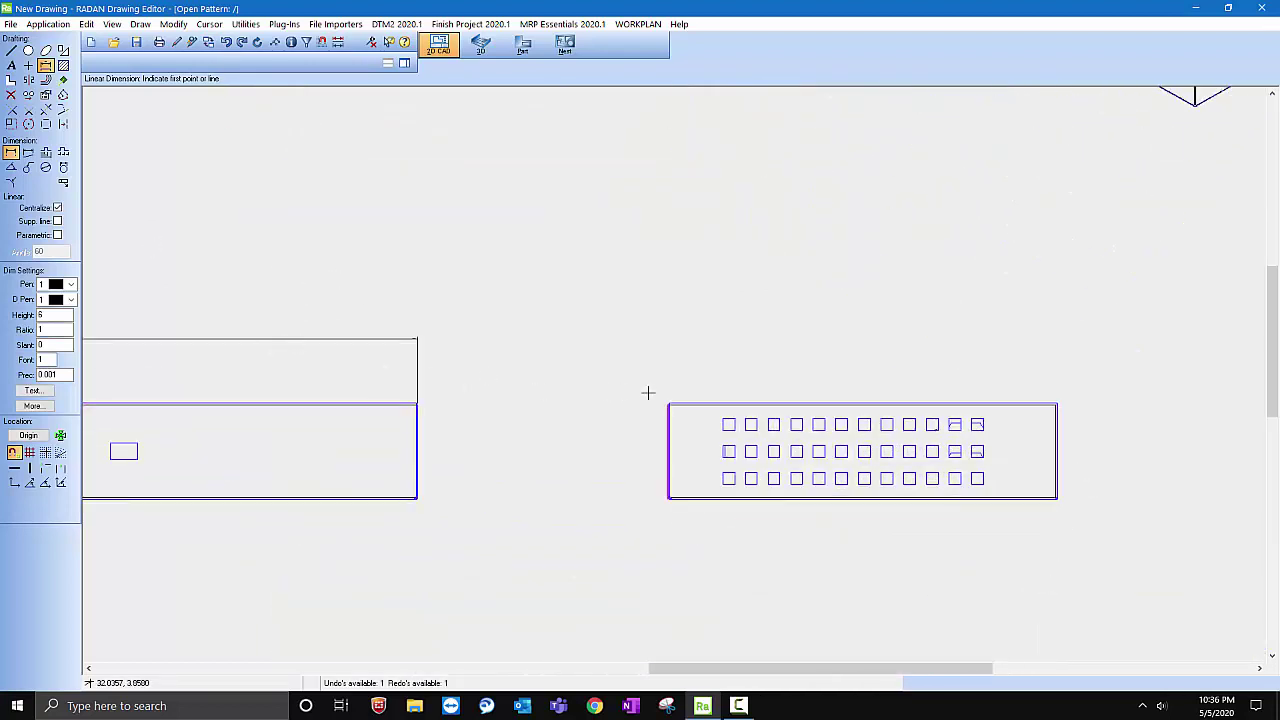
{"action": "scroll", "coordinate": [656, 401], "scroll_direction": "up", "scroll_amount": 3}
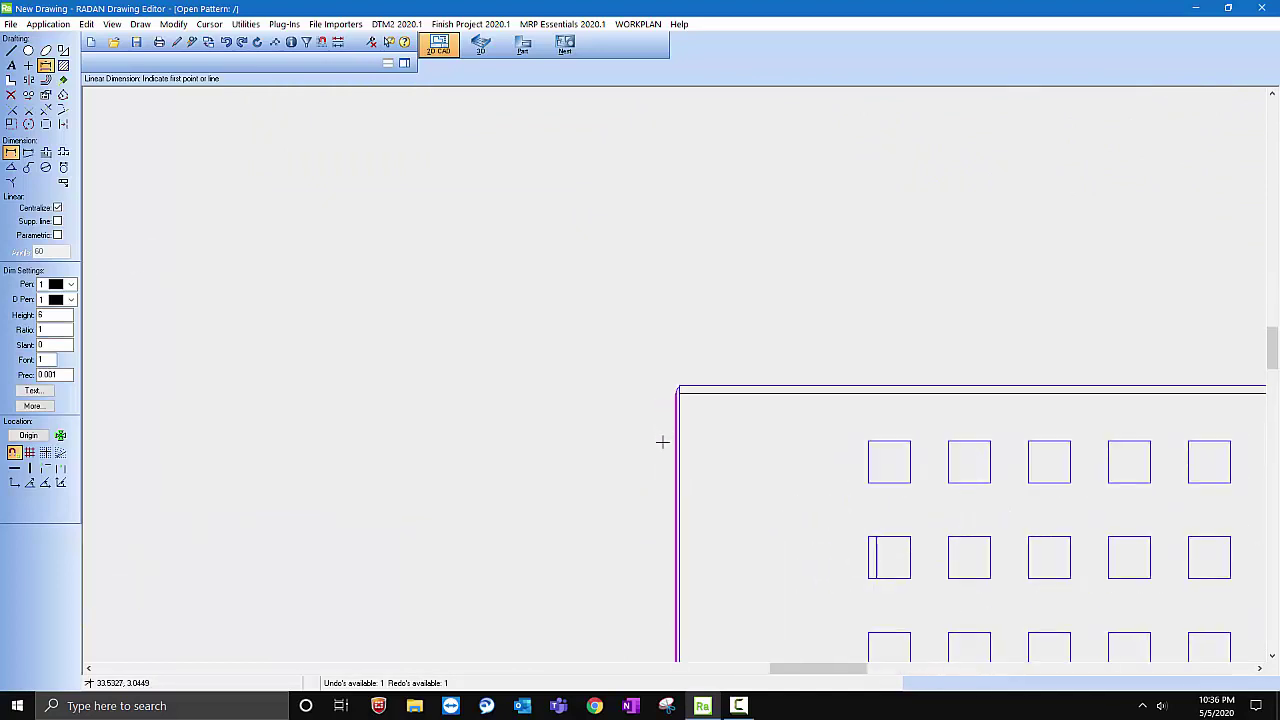
Add a 3.065 height dimension to the end view
{"action": "left_click", "coordinate": [680, 386]}
{"action": "scroll", "coordinate": [646, 423], "scroll_direction": "down", "scroll_amount": 2}
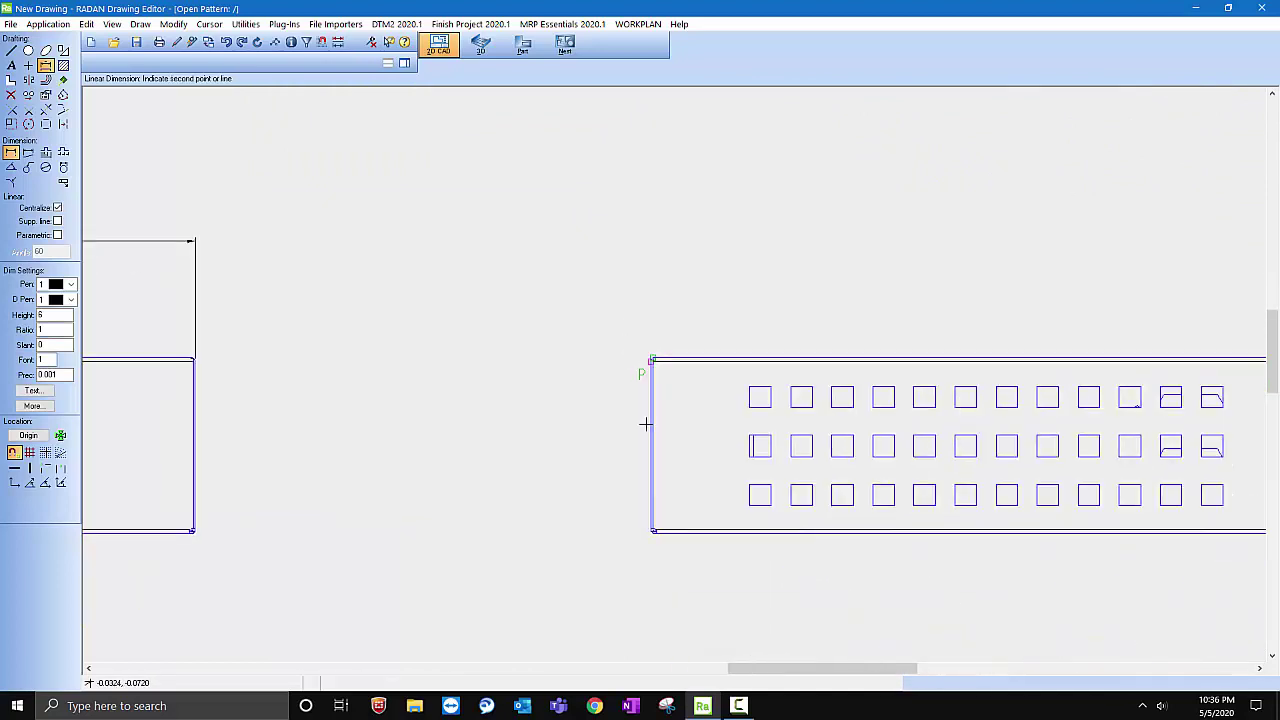
{"action": "scroll", "coordinate": [656, 540], "scroll_direction": "up", "scroll_amount": 2}
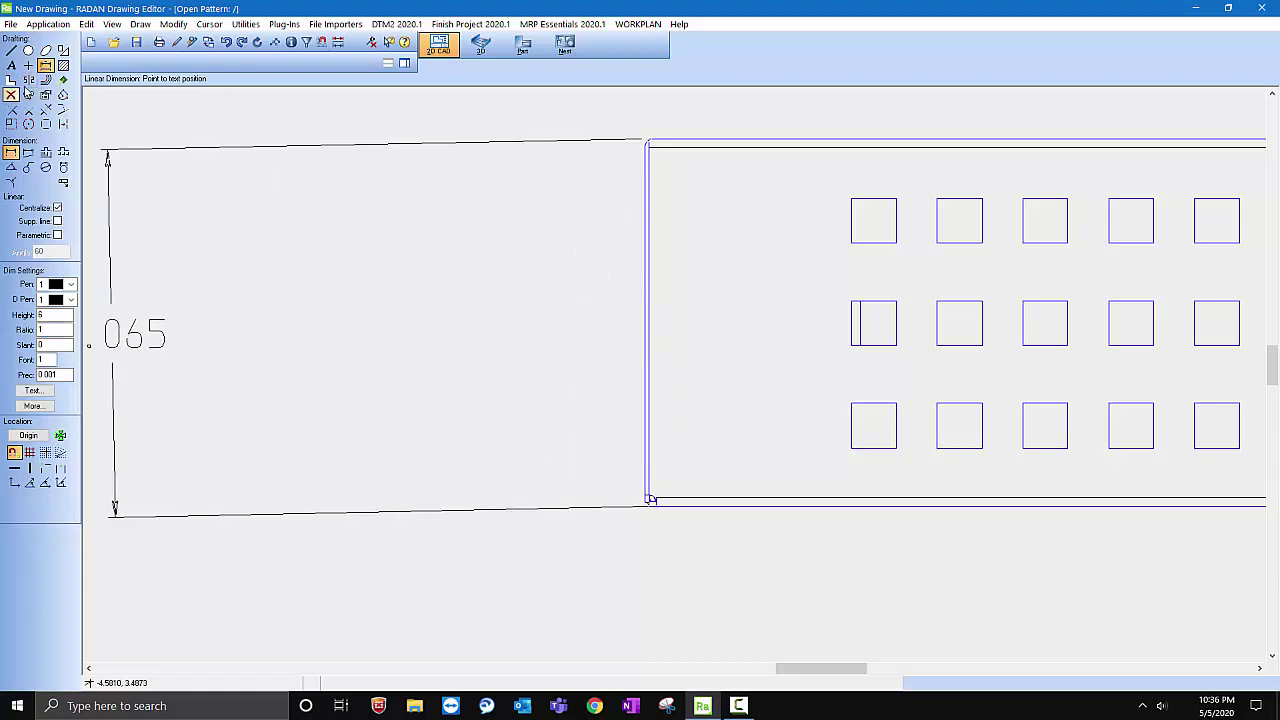
{"action": "left_click", "coordinate": [10, 153]}
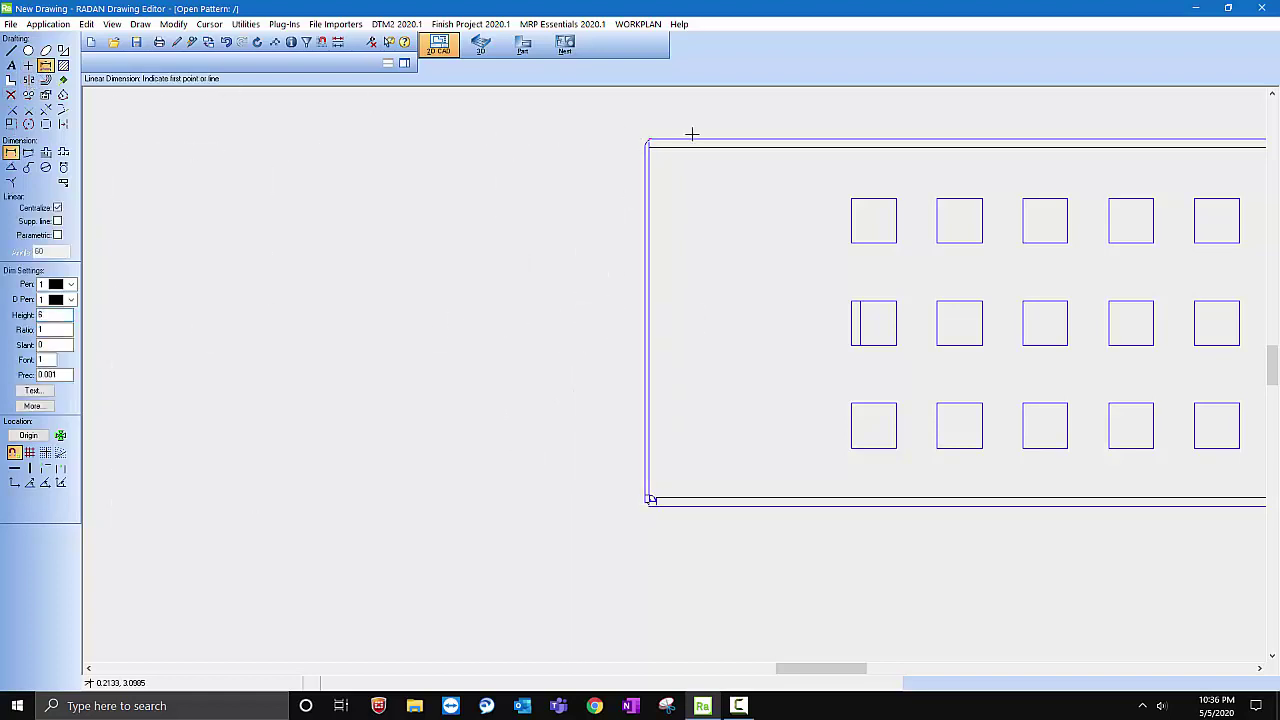
{"action": "left_click", "coordinate": [709, 137]}
{"action": "left_click", "coordinate": [732, 514]}
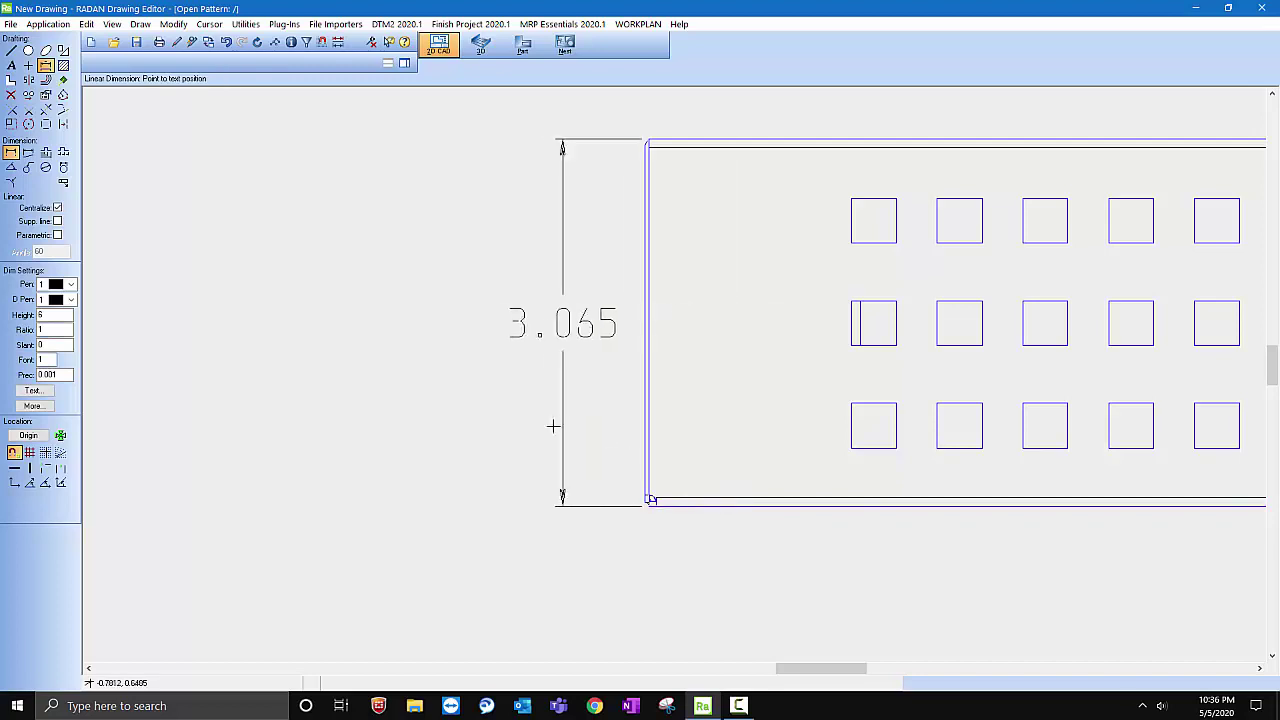
{"action": "left_click", "coordinate": [486, 529]}
{"action": "scroll", "coordinate": [536, 497], "scroll_direction": "down", "scroll_amount": 2}
{"action": "scroll", "coordinate": [588, 488], "scroll_direction": "down", "scroll_amount": 3}
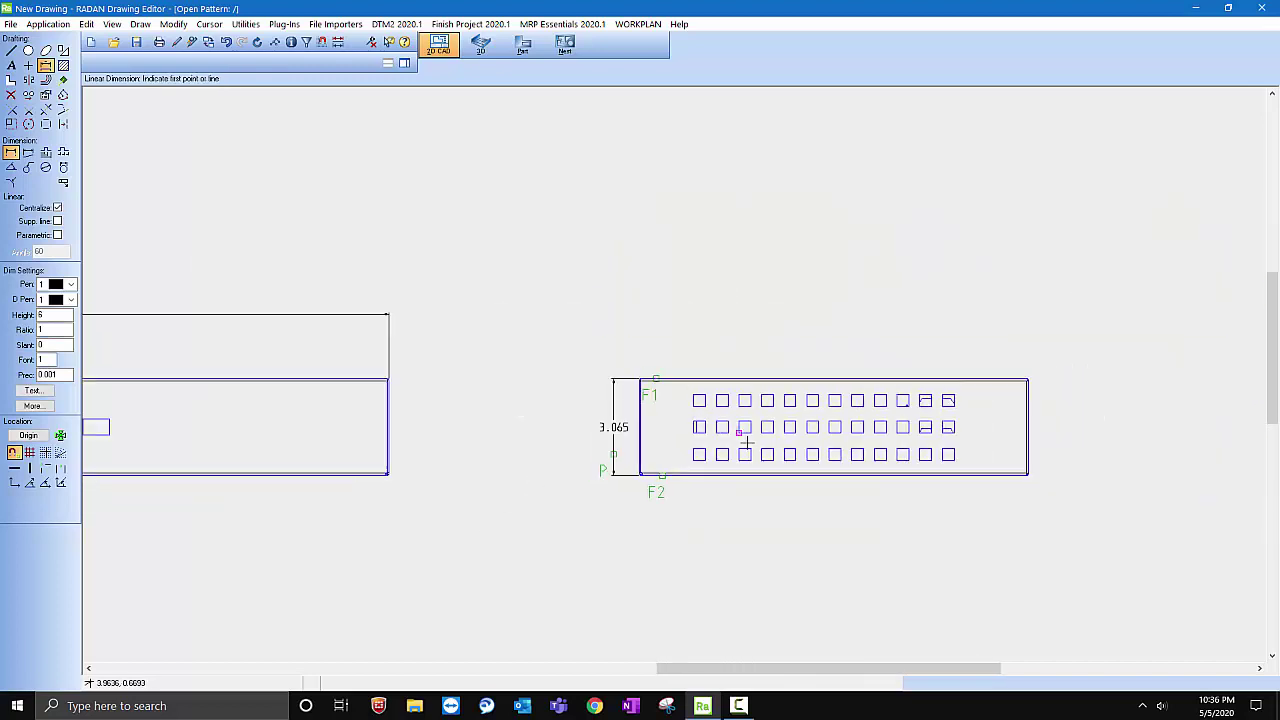
{"action": "scroll", "coordinate": [395, 445], "scroll_direction": "up", "scroll_amount": 3}
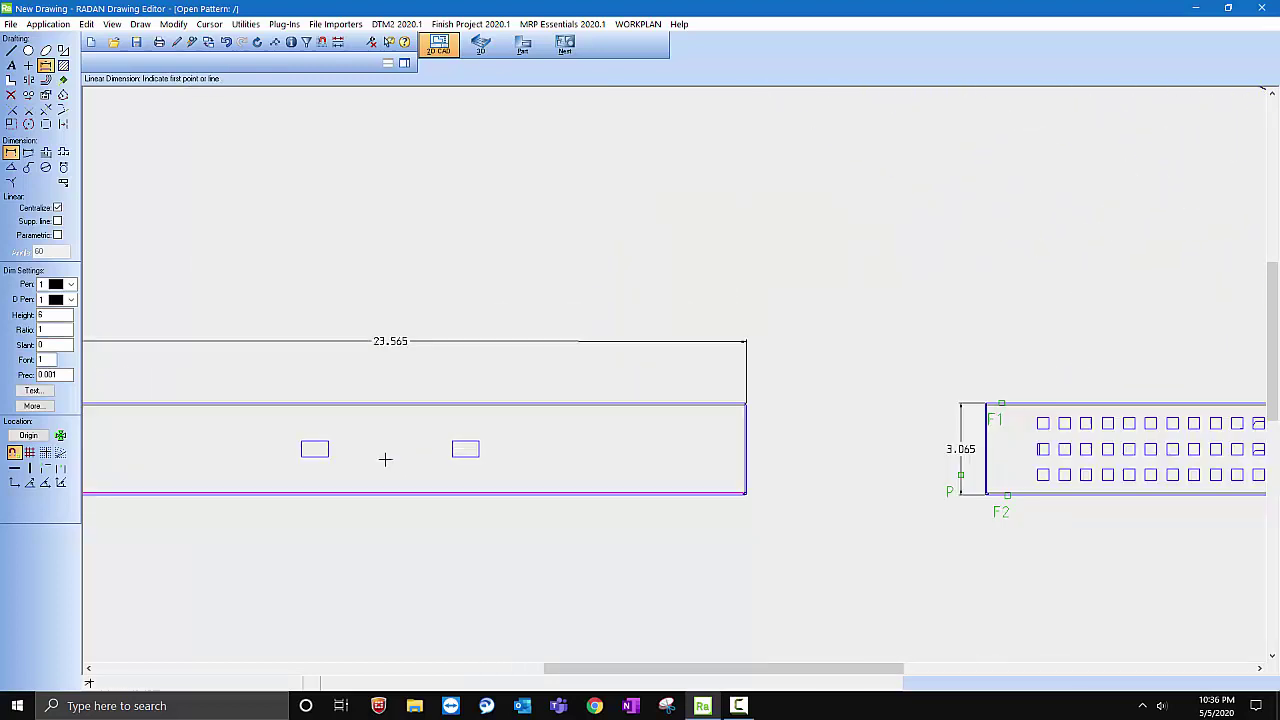
Dimension the side-view slot as 0.875 wide and 0.524 tall
{"action": "left_click", "coordinate": [466, 456]}
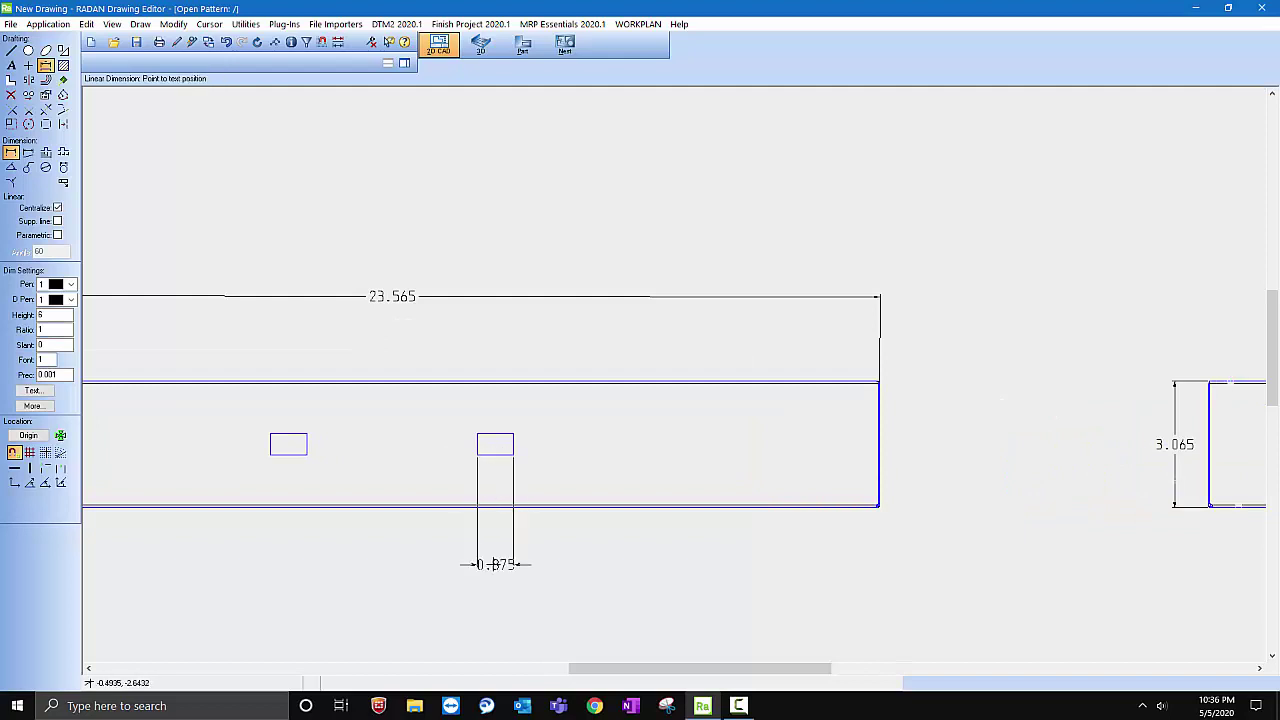
{"action": "left_click", "coordinate": [496, 565]}
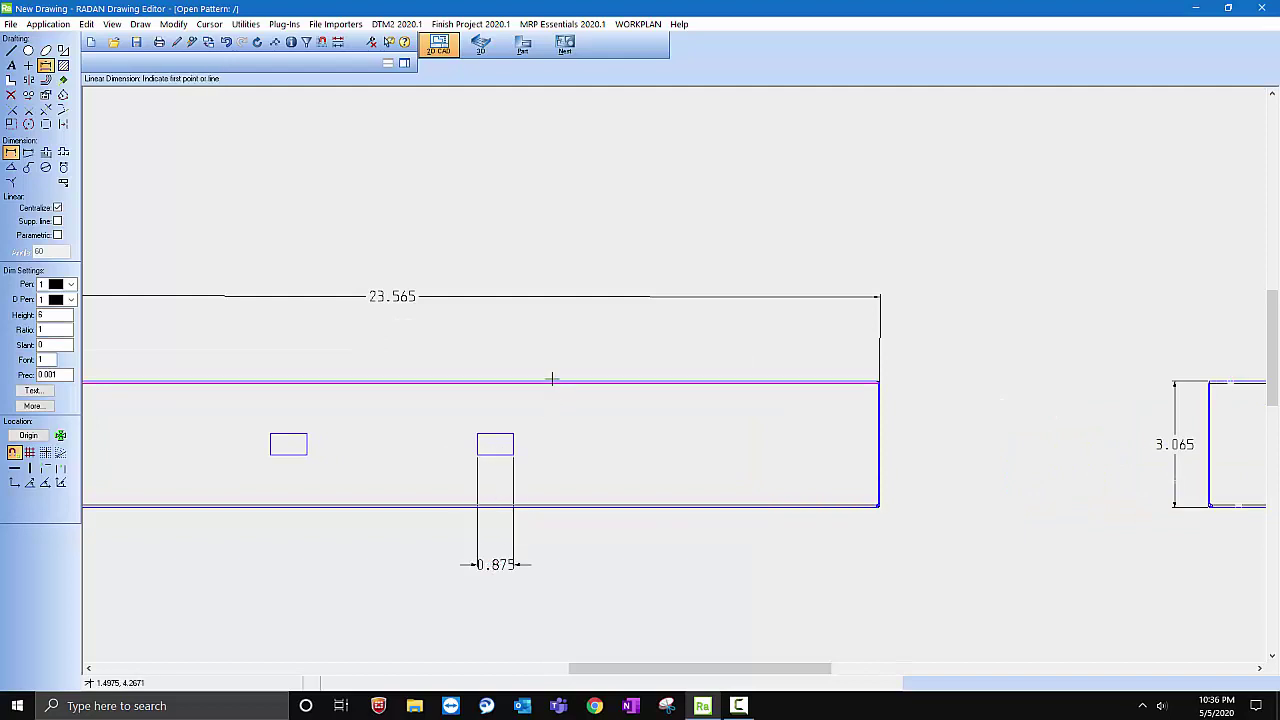
{"action": "left_click", "coordinate": [529, 430]}
{"action": "left_click", "coordinate": [516, 468]}
{"action": "left_click", "coordinate": [596, 458]}
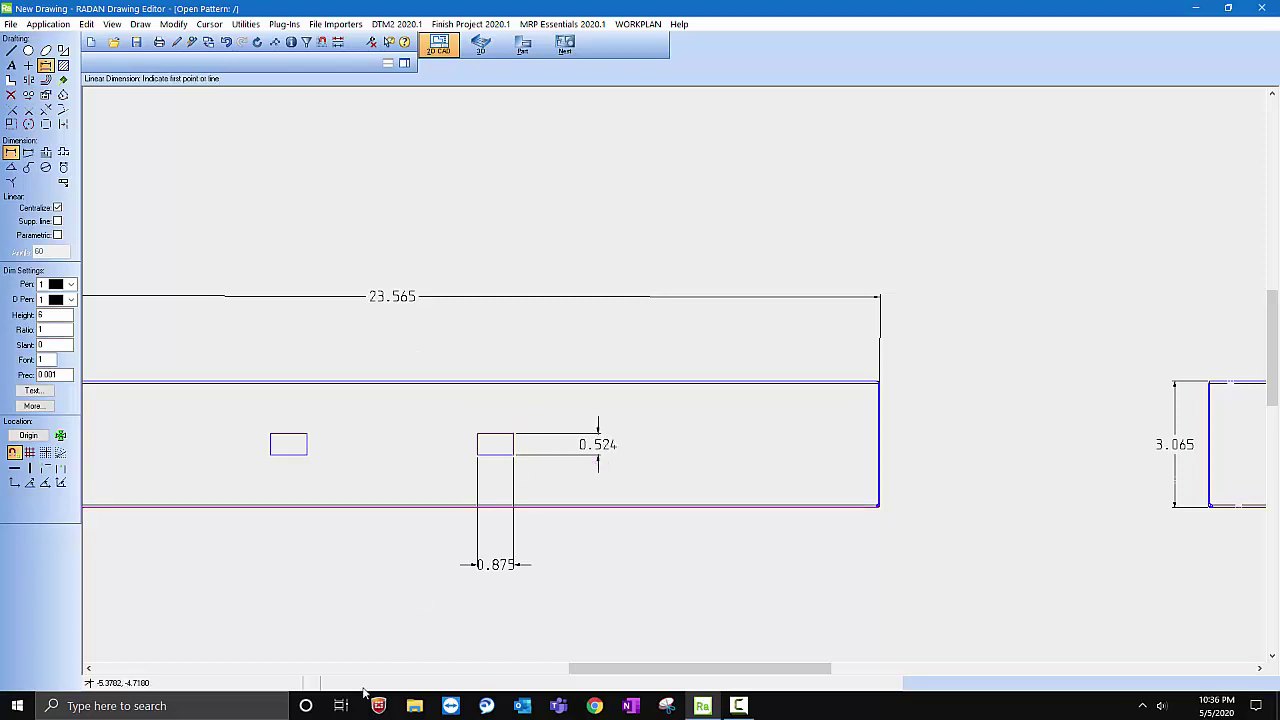
{"action": "scroll", "coordinate": [612, 388], "scroll_direction": "down", "scroll_amount": 3}
{"action": "scroll", "coordinate": [283, 497], "scroll_direction": "up", "scroll_amount": 1}
{"action": "scroll", "coordinate": [674, 309], "scroll_direction": "down", "scroll_amount": 3}
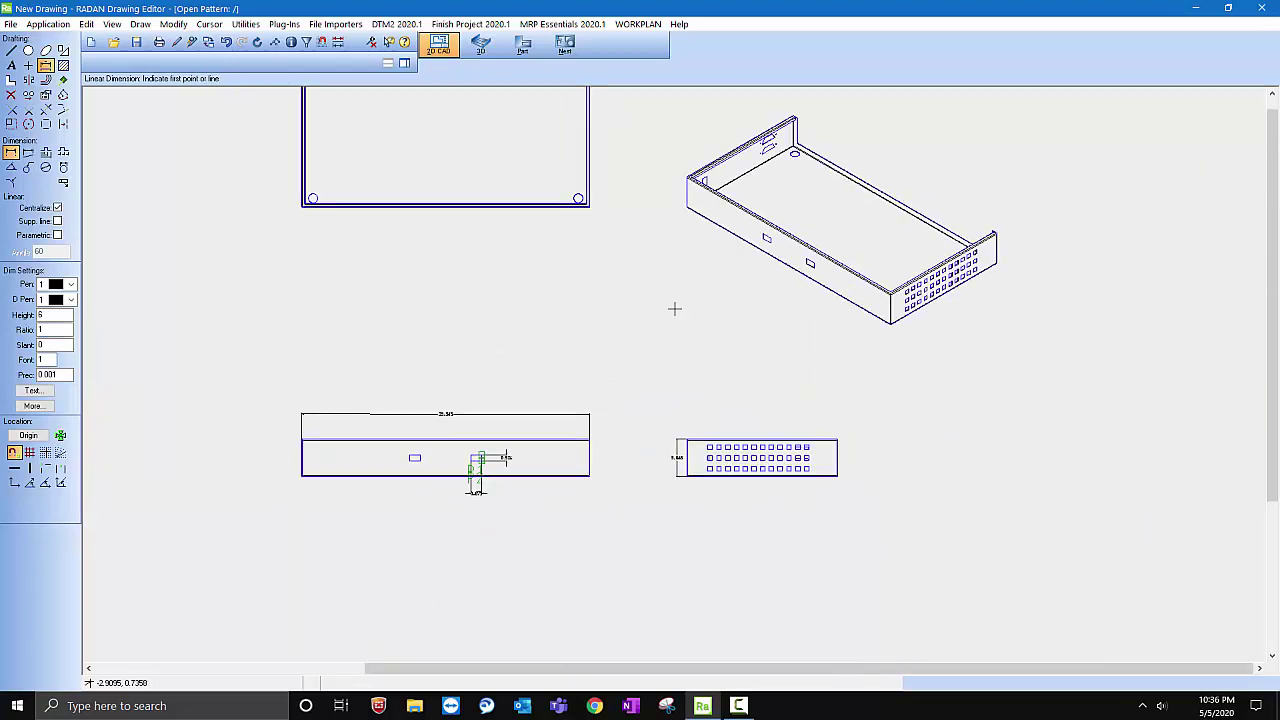
{"action": "scroll", "coordinate": [951, 123], "scroll_direction": "up", "scroll_amount": 1}
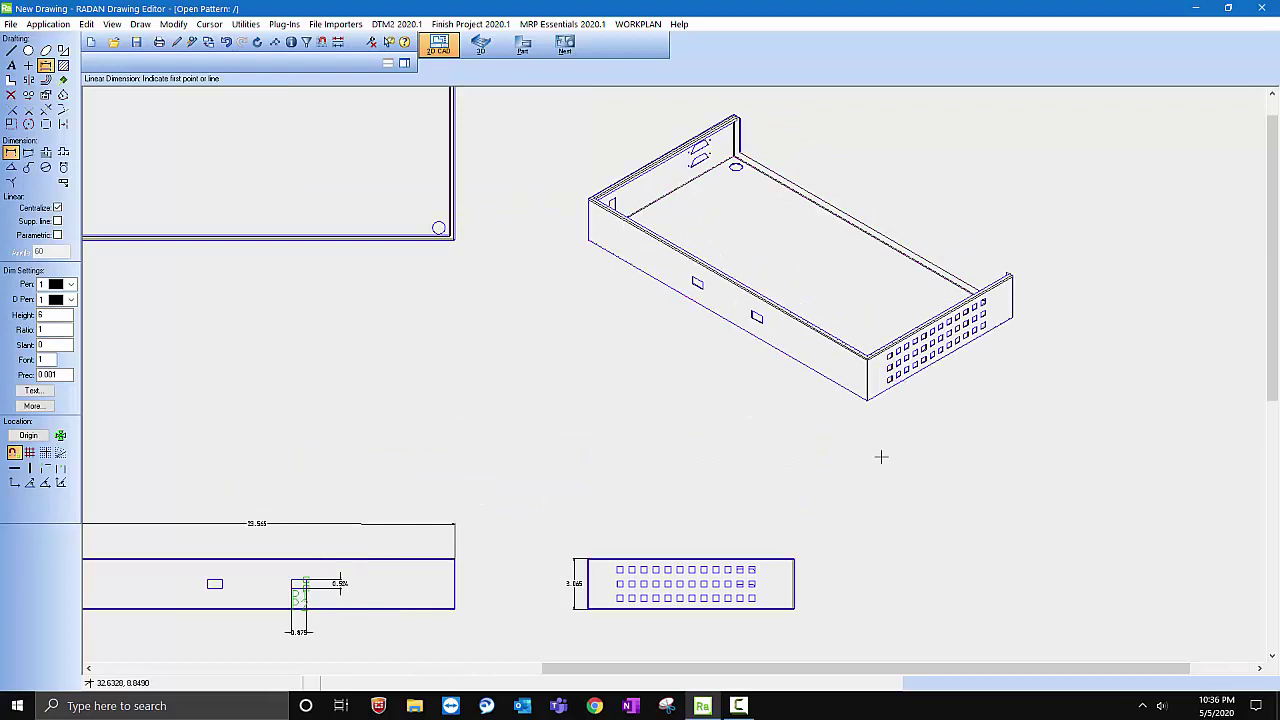
{"action": "scroll", "coordinate": [810, 535], "scroll_direction": "down", "scroll_amount": 1}
{"action": "scroll", "coordinate": [806, 396], "scroll_direction": "up", "scroll_amount": 1}
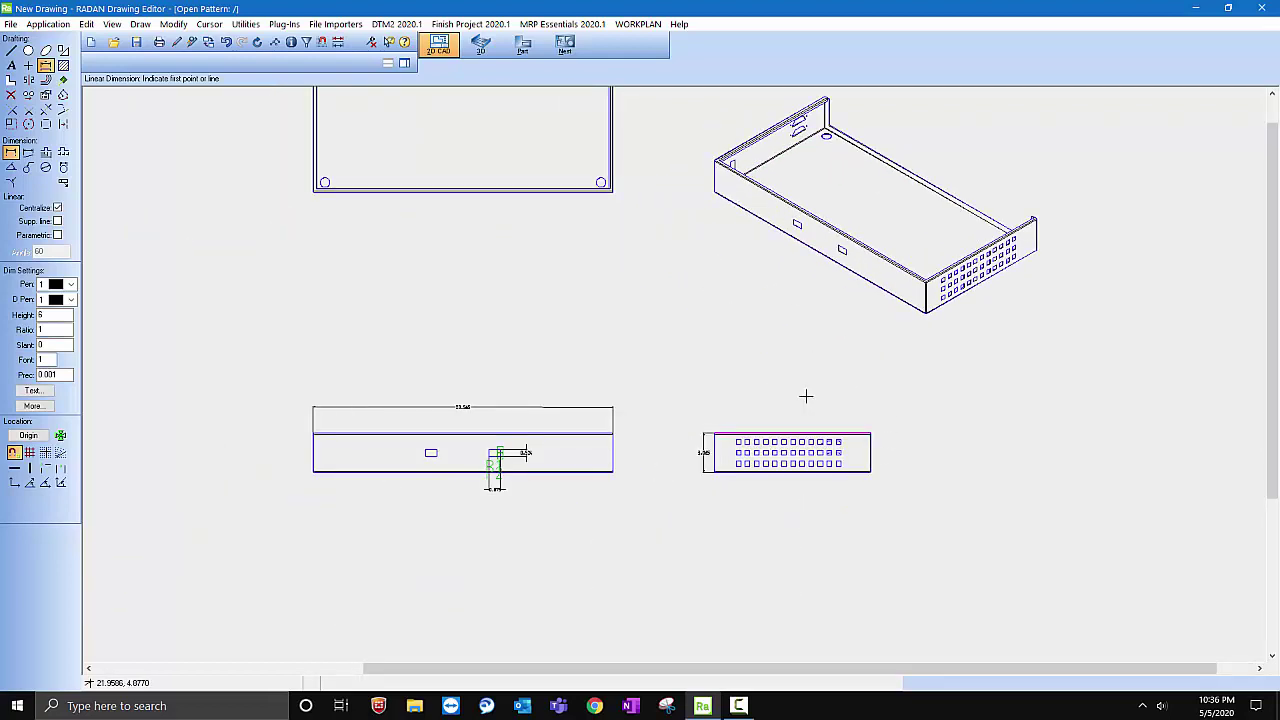
Switch from the 3D scene through Modelling mode over to the Part Editor
{"action": "left_click", "coordinate": [481, 44]}
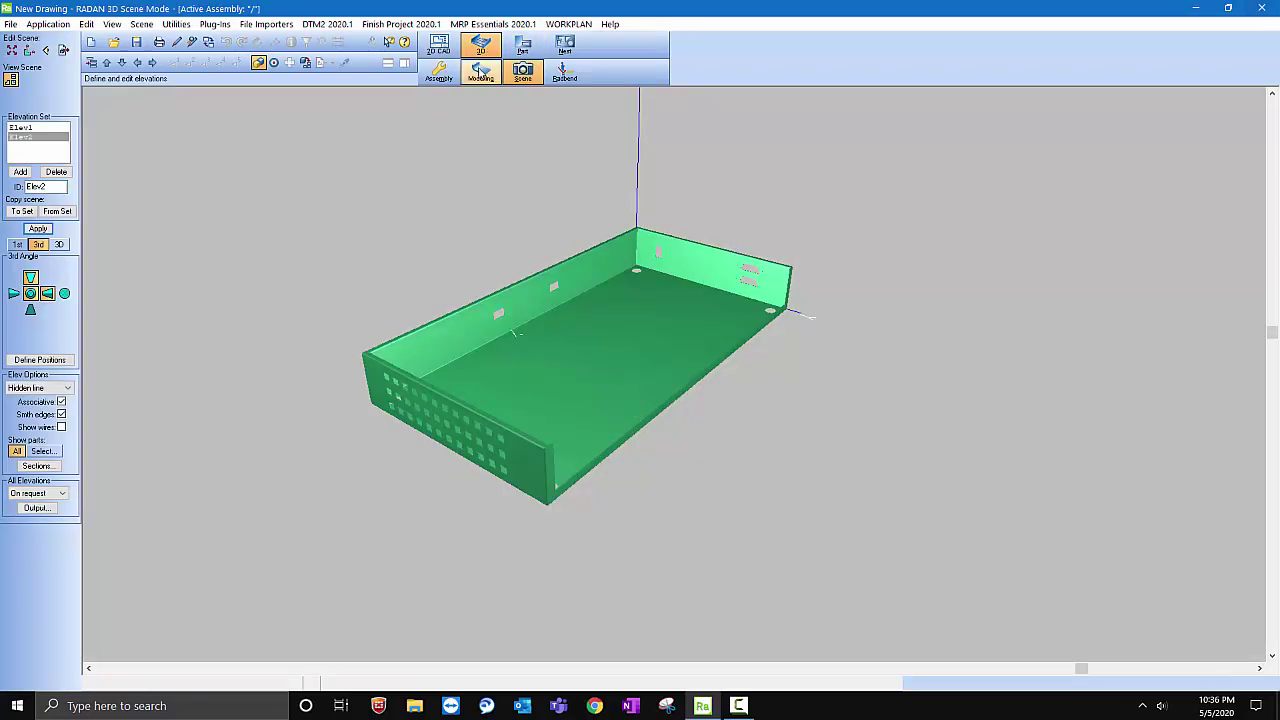
{"action": "left_click", "coordinate": [481, 70]}
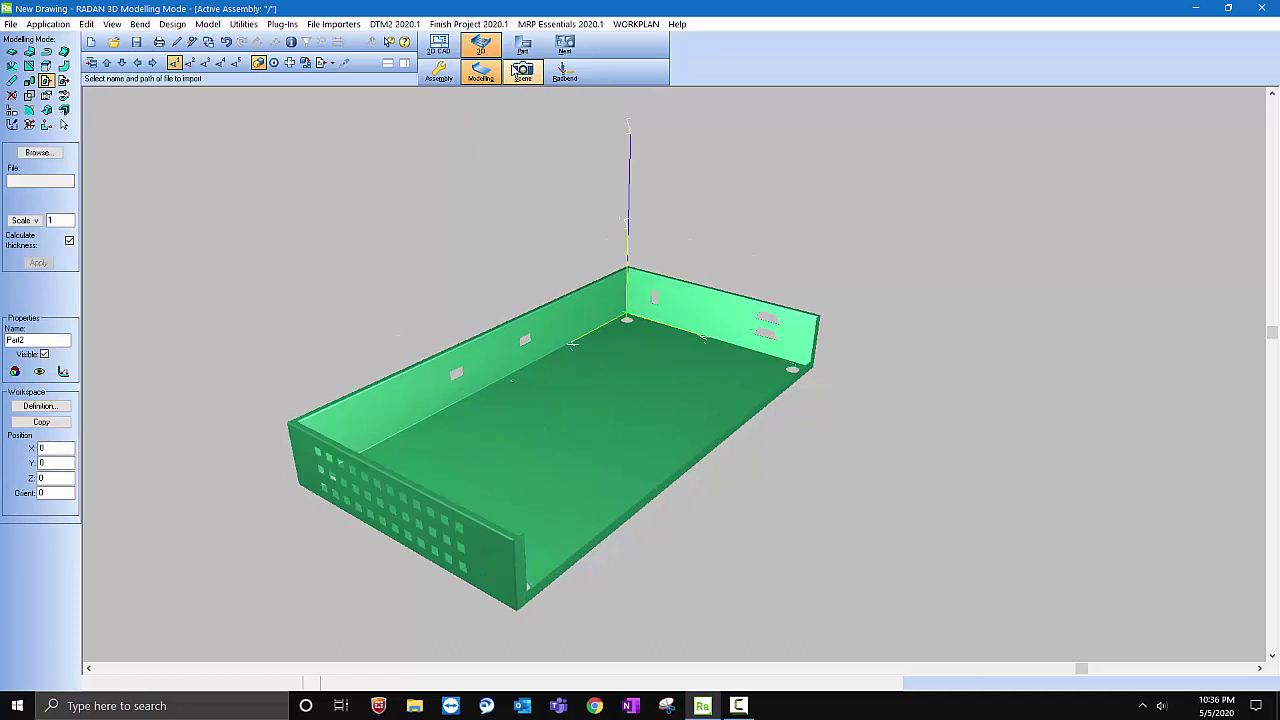
{"action": "left_click", "coordinate": [522, 44]}
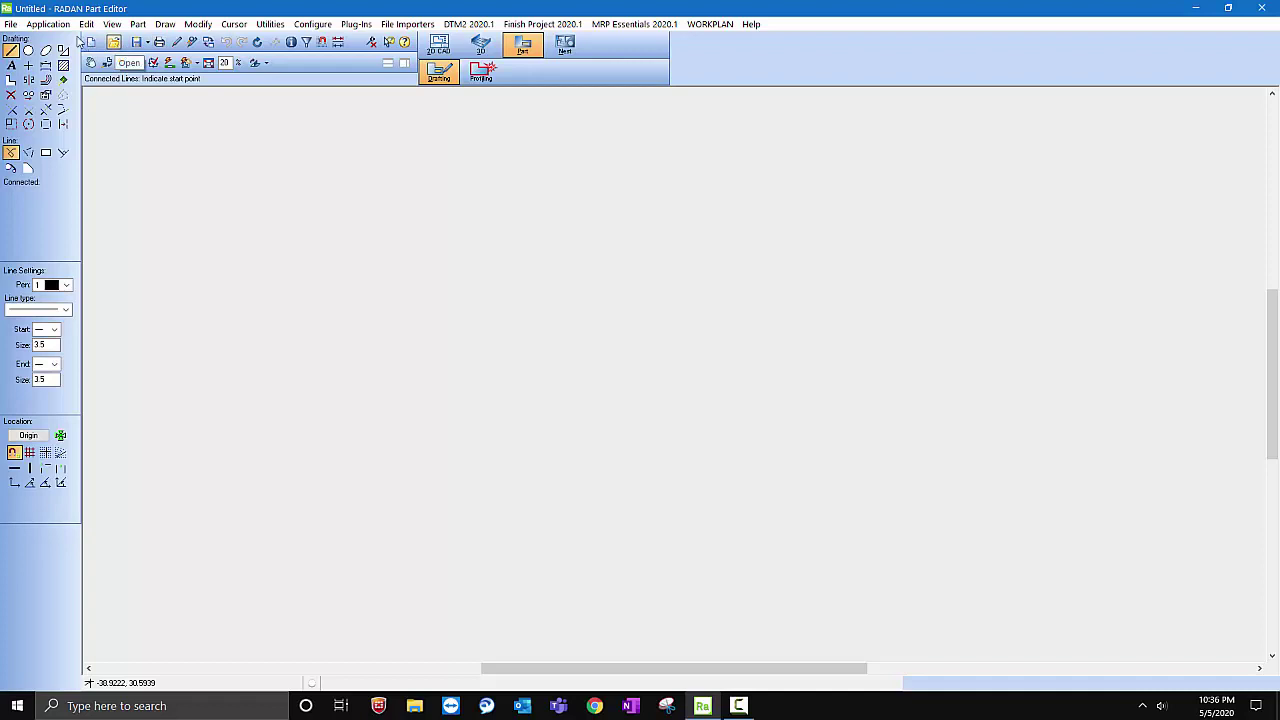
Reopen New Pan.sym from the recent files list
{"action": "left_click", "coordinate": [11, 24]}
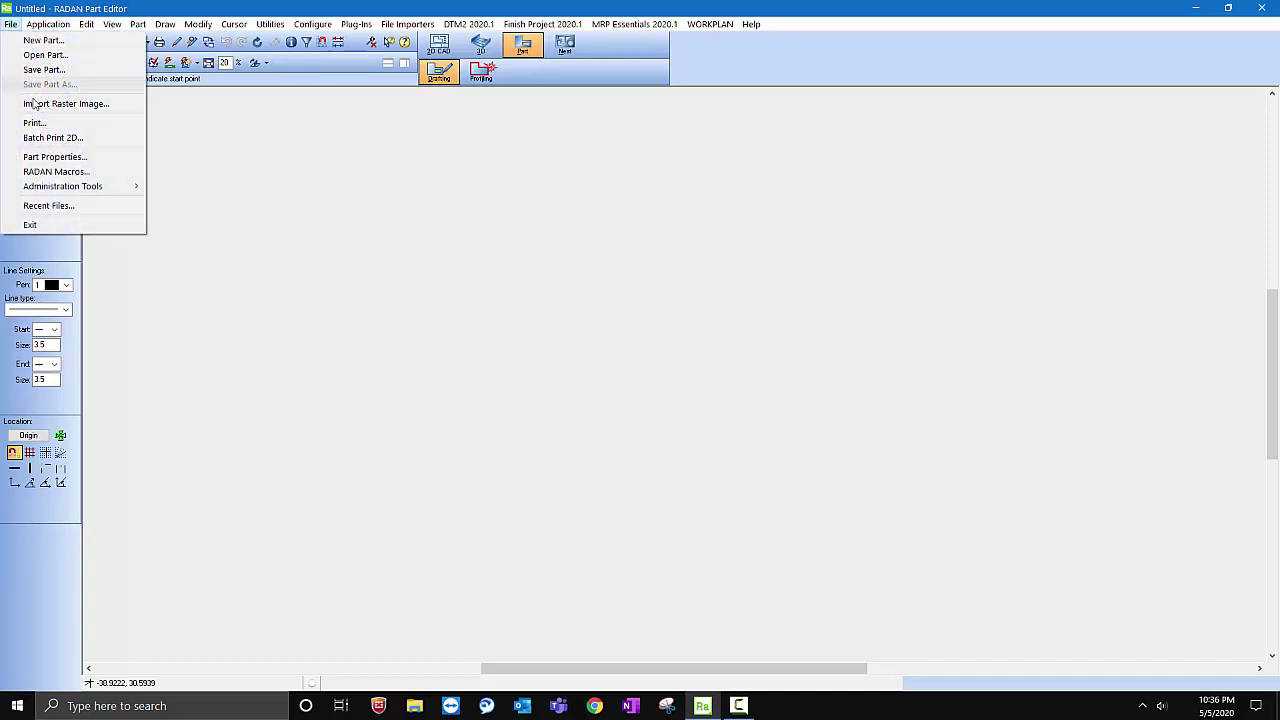
{"action": "left_click", "coordinate": [75, 205]}
{"action": "left_click", "coordinate": [556, 288]}
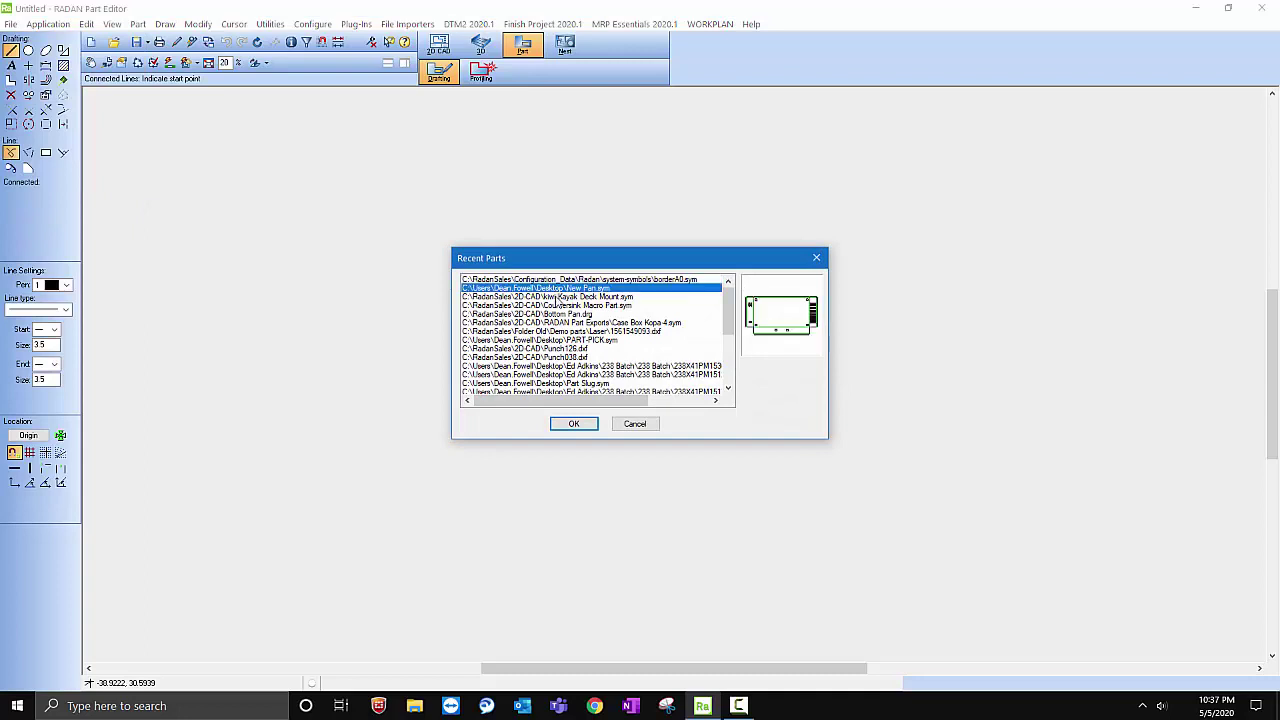
{"action": "left_click", "coordinate": [576, 428]}
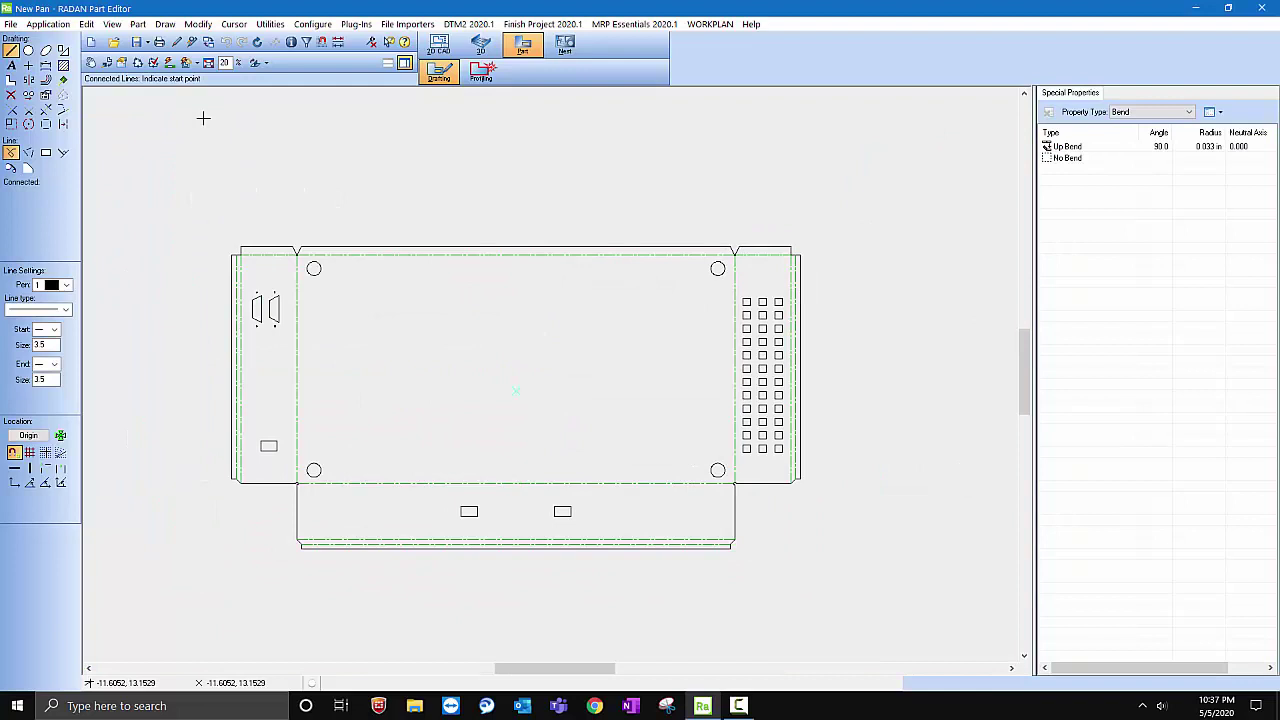
Add linear dimensions for the overall width (30.500) above the part and the height (16.250) on its right
{"action": "left_click", "coordinate": [45, 66]}
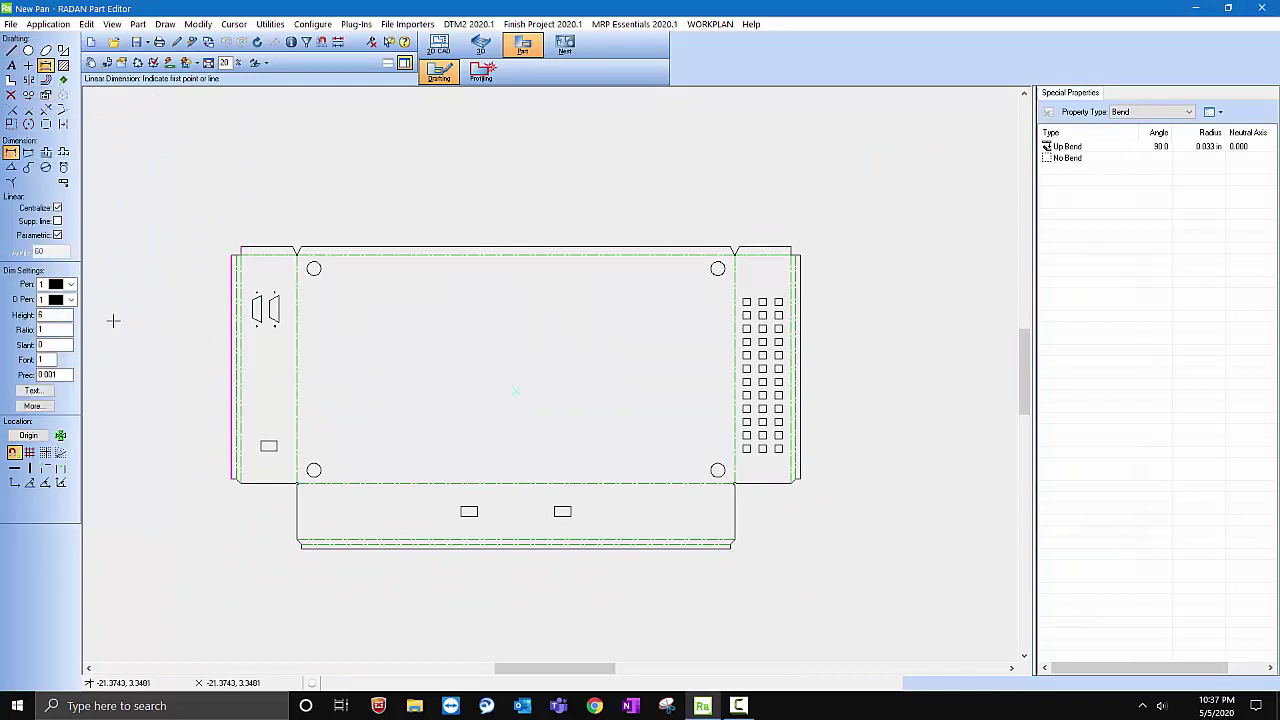
{"action": "left_click", "coordinate": [197, 343]}
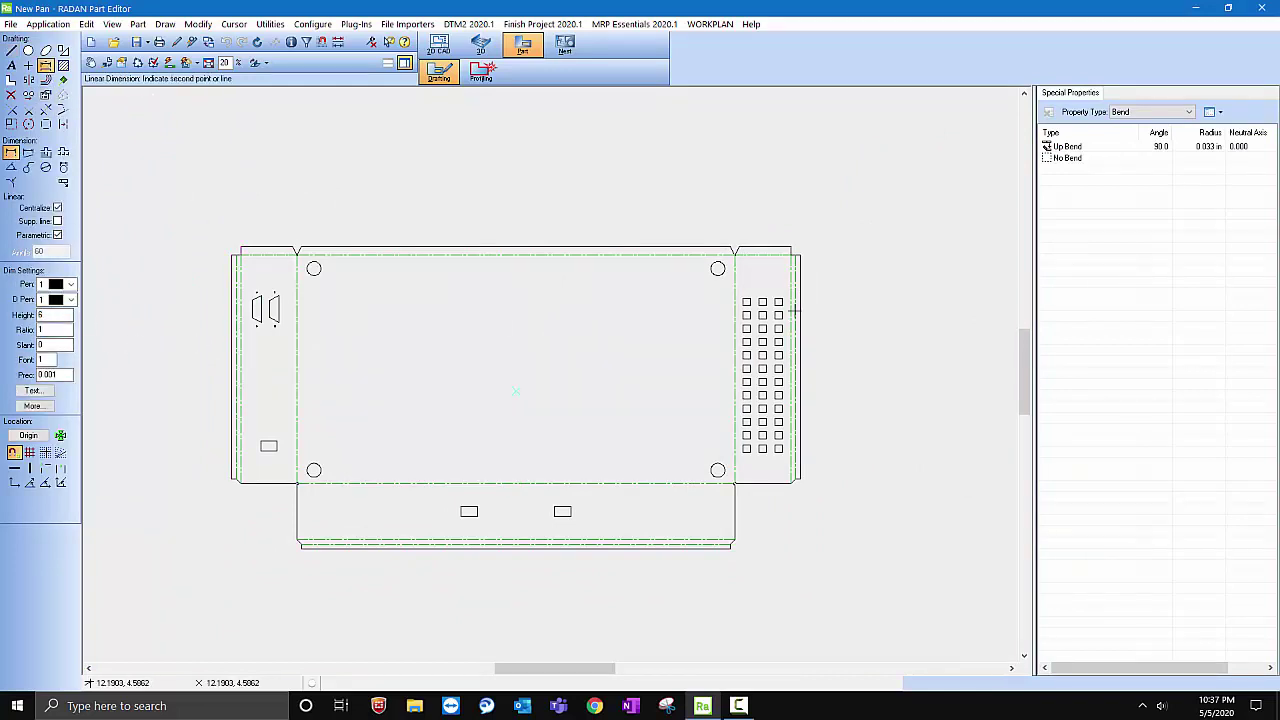
{"action": "left_click", "coordinate": [823, 334]}
{"action": "left_click", "coordinate": [586, 211]}
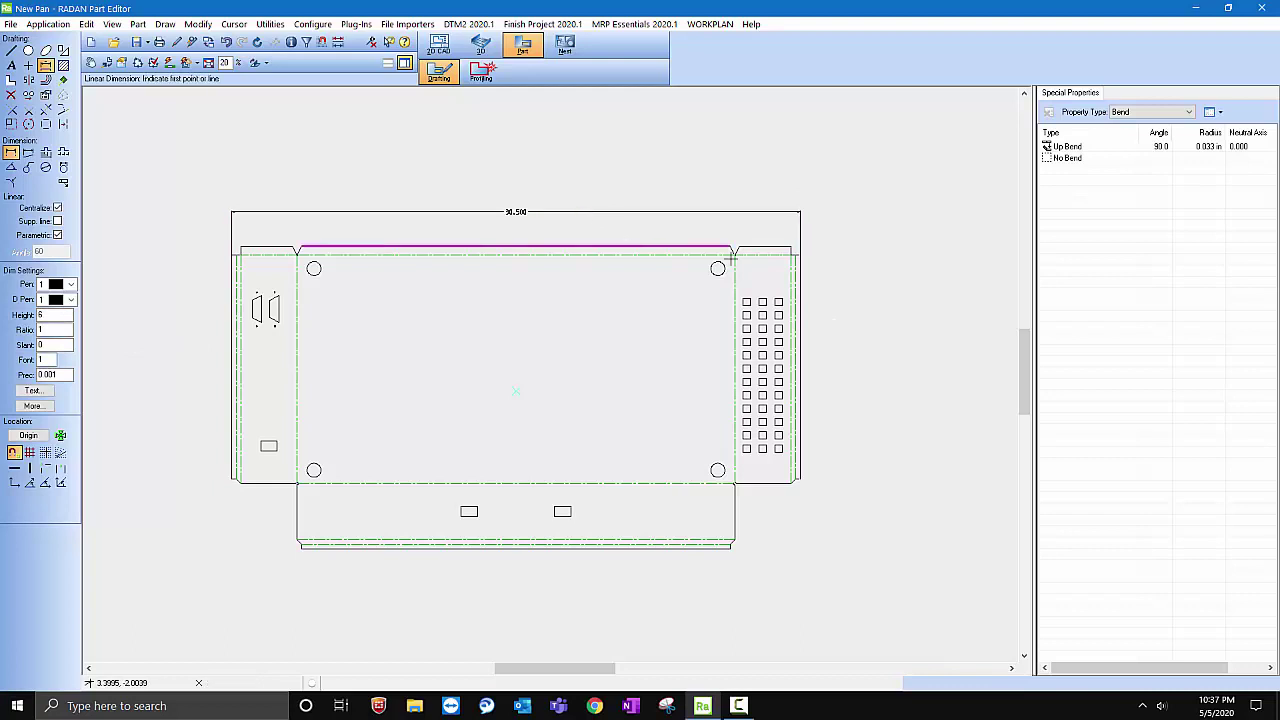
{"action": "left_click", "coordinate": [632, 232]}
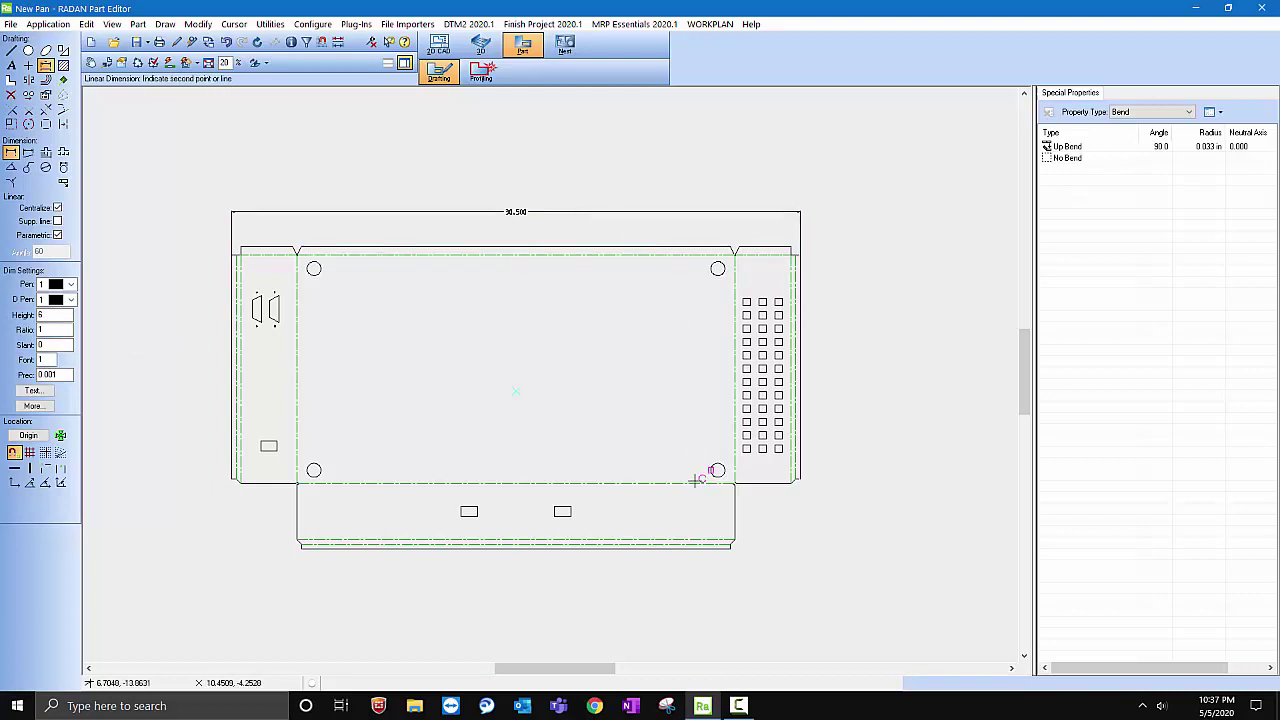
{"action": "left_click", "coordinate": [716, 549]}
{"action": "left_click", "coordinate": [889, 503]}
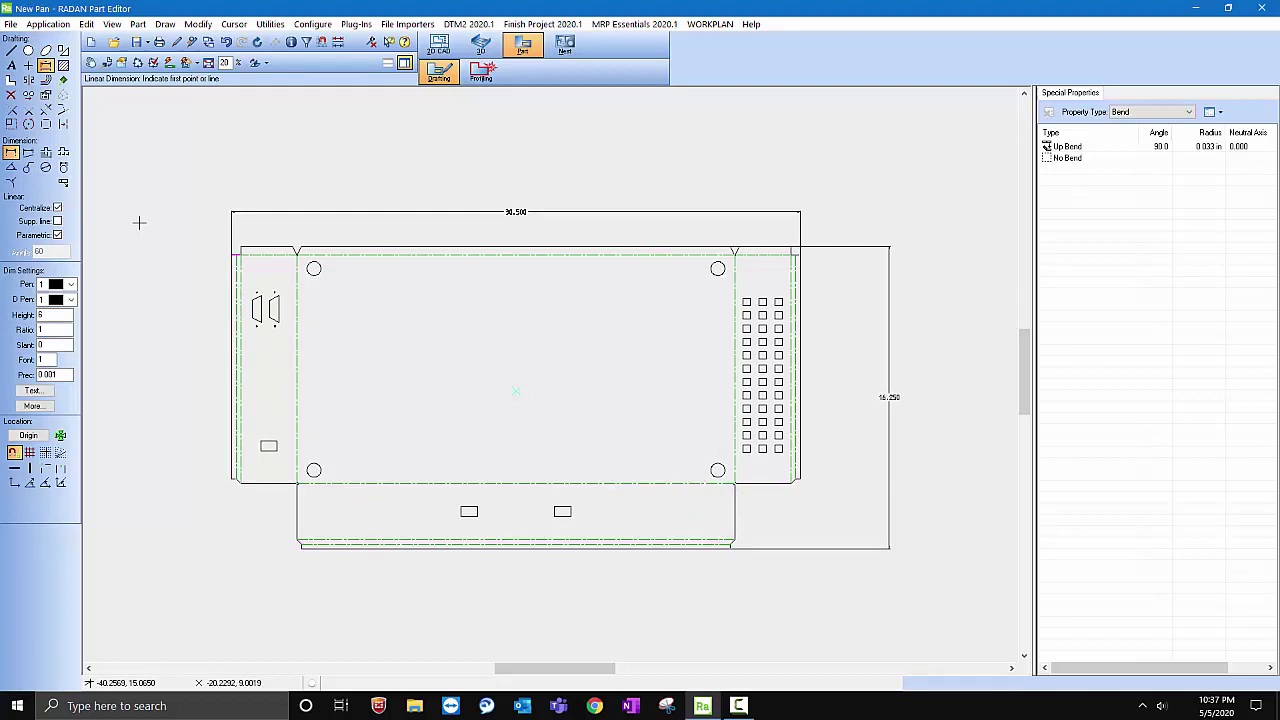
Place the borderA0.sym title-block sheet around the dimensioned flat pattern, leaving a single copy
{"action": "left_click", "coordinate": [63, 80]}
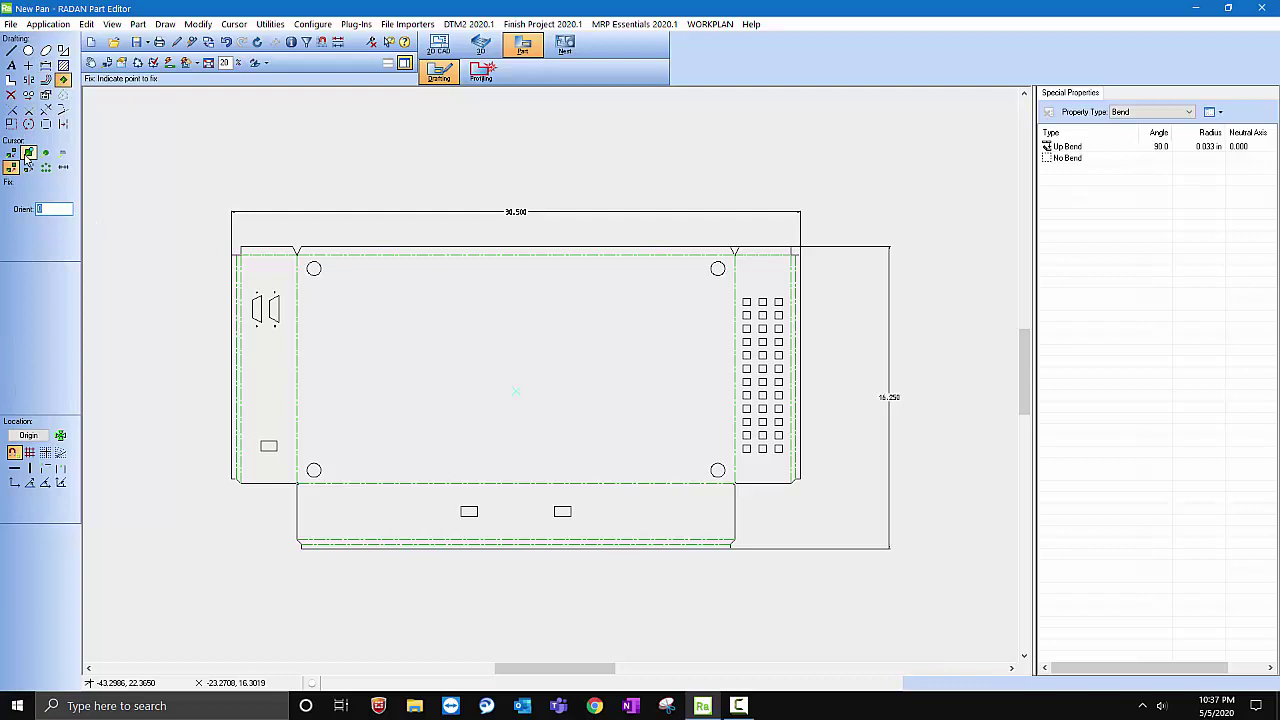
{"action": "left_click", "coordinate": [28, 155]}
{"action": "left_click", "coordinate": [520, 289]}
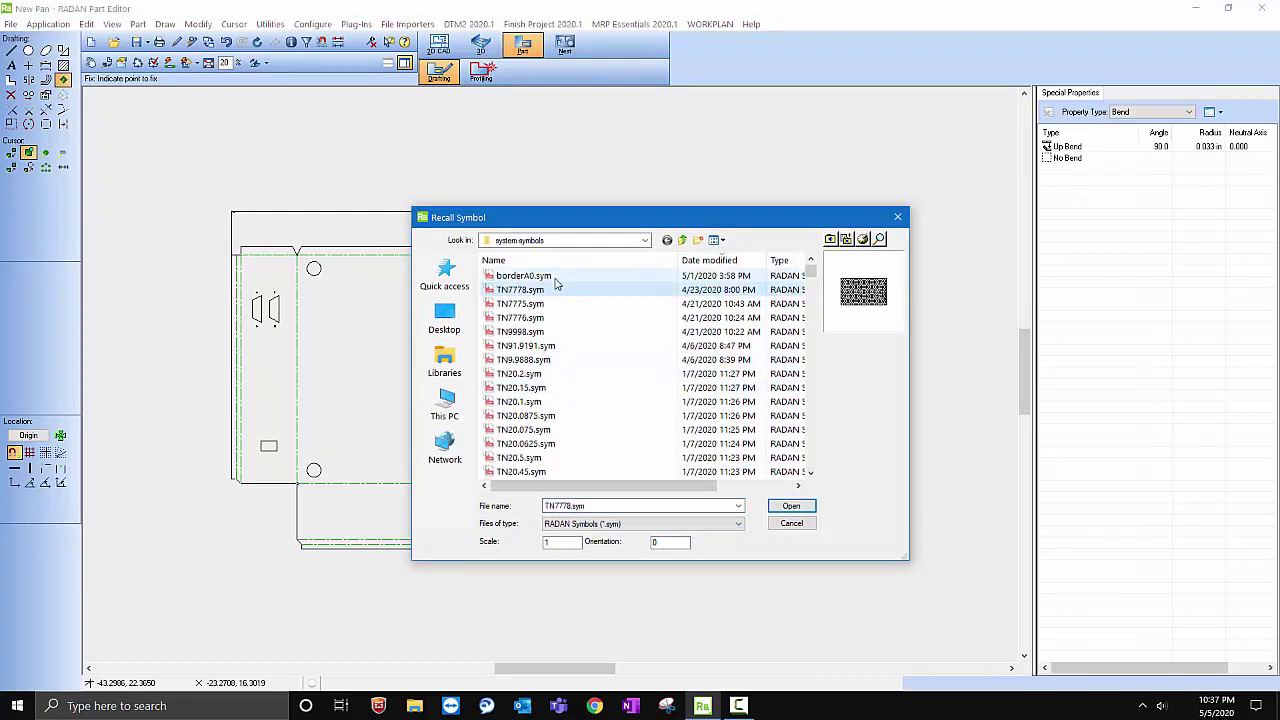
{"action": "left_click", "coordinate": [540, 276]}
{"action": "left_click", "coordinate": [791, 505]}
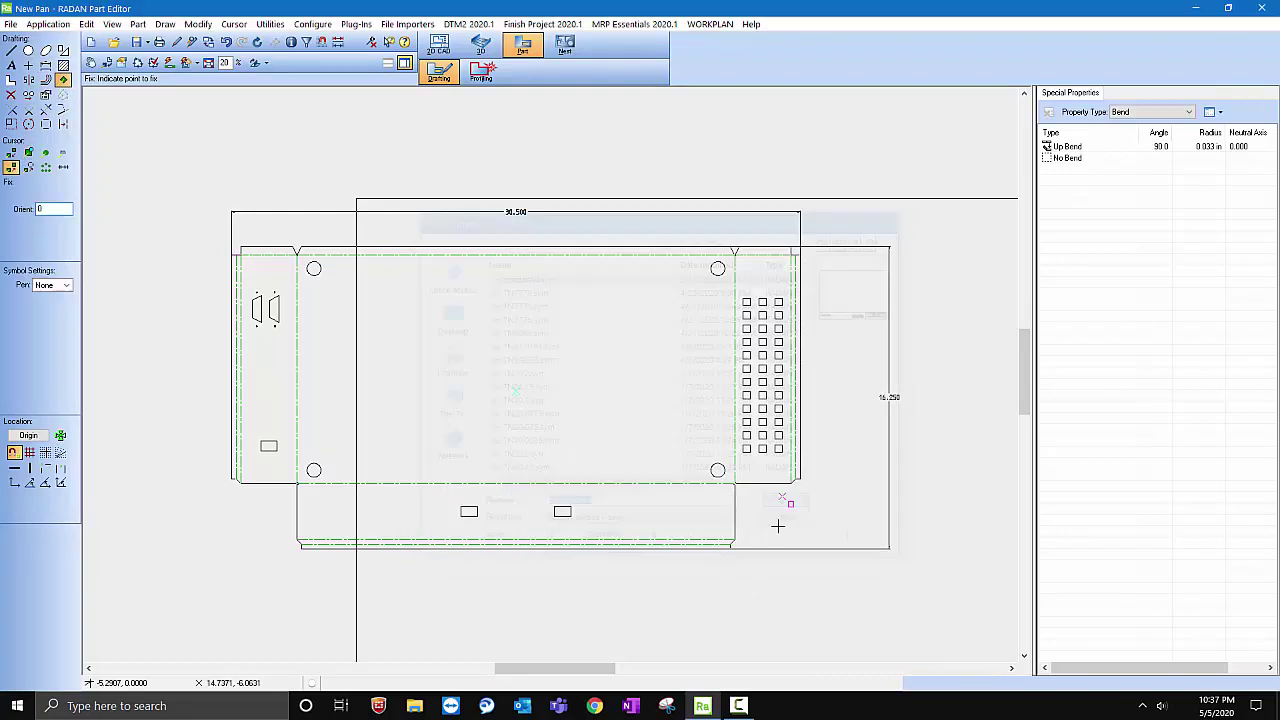
{"action": "scroll", "coordinate": [517, 378], "scroll_direction": "down", "scroll_amount": 3}
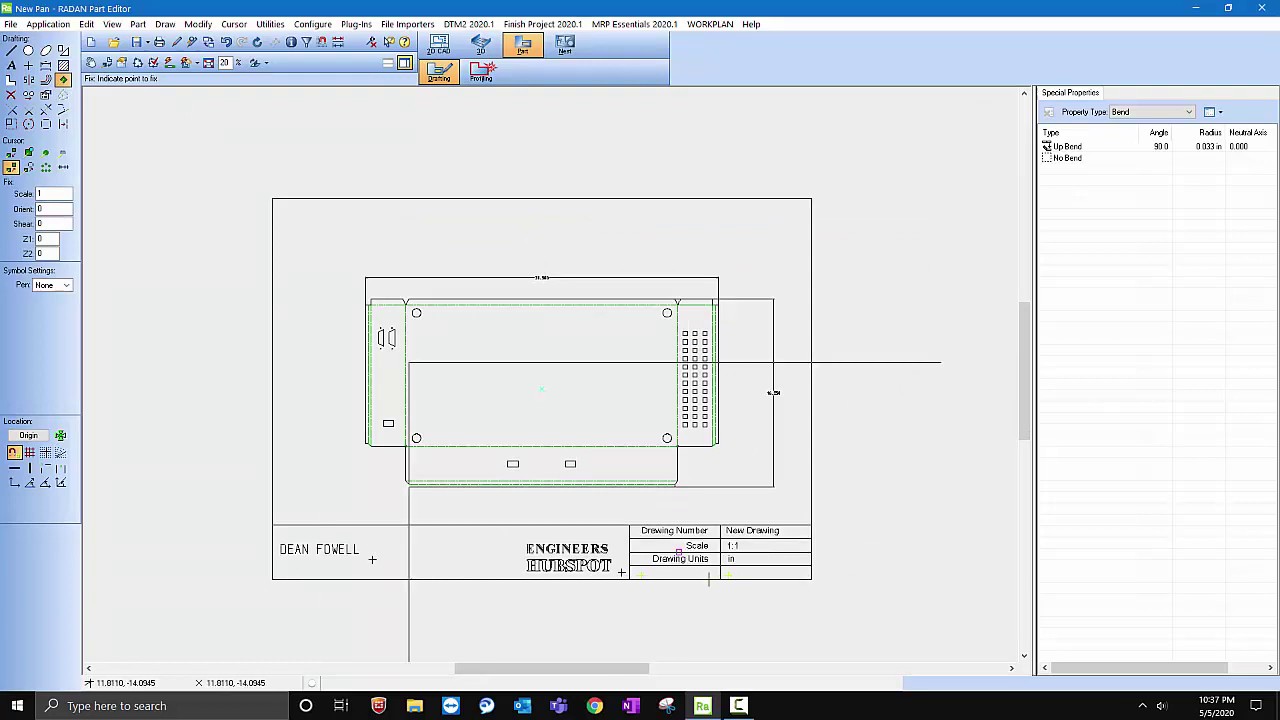
{"action": "key", "text": "Escape"}
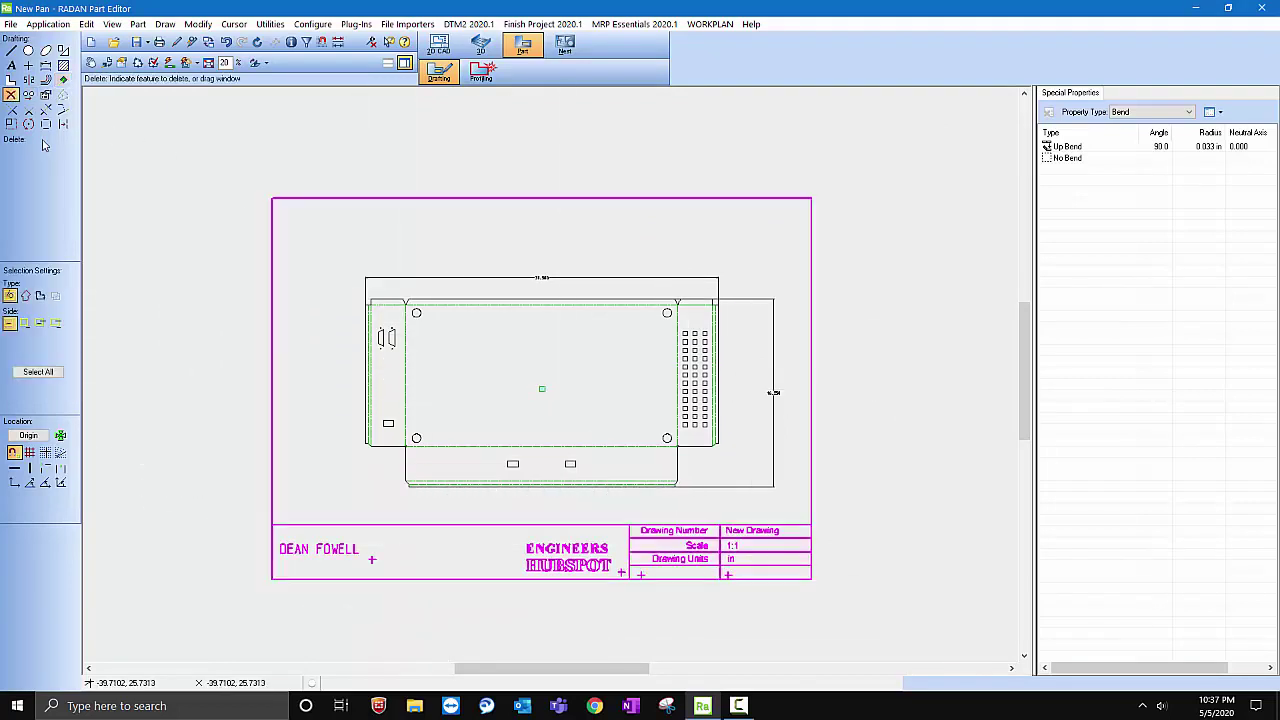
{"action": "left_click", "coordinate": [11, 50]}
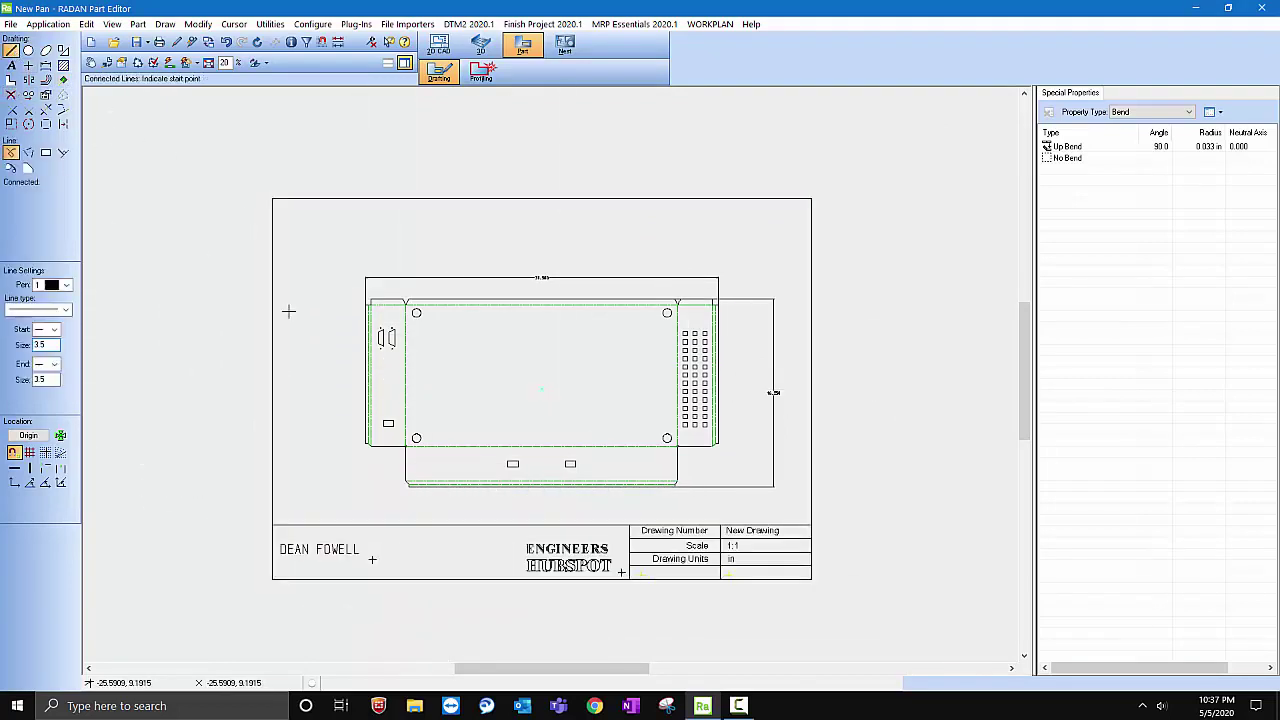
{"action": "scroll", "coordinate": [382, 460], "scroll_direction": "up", "scroll_amount": 1}
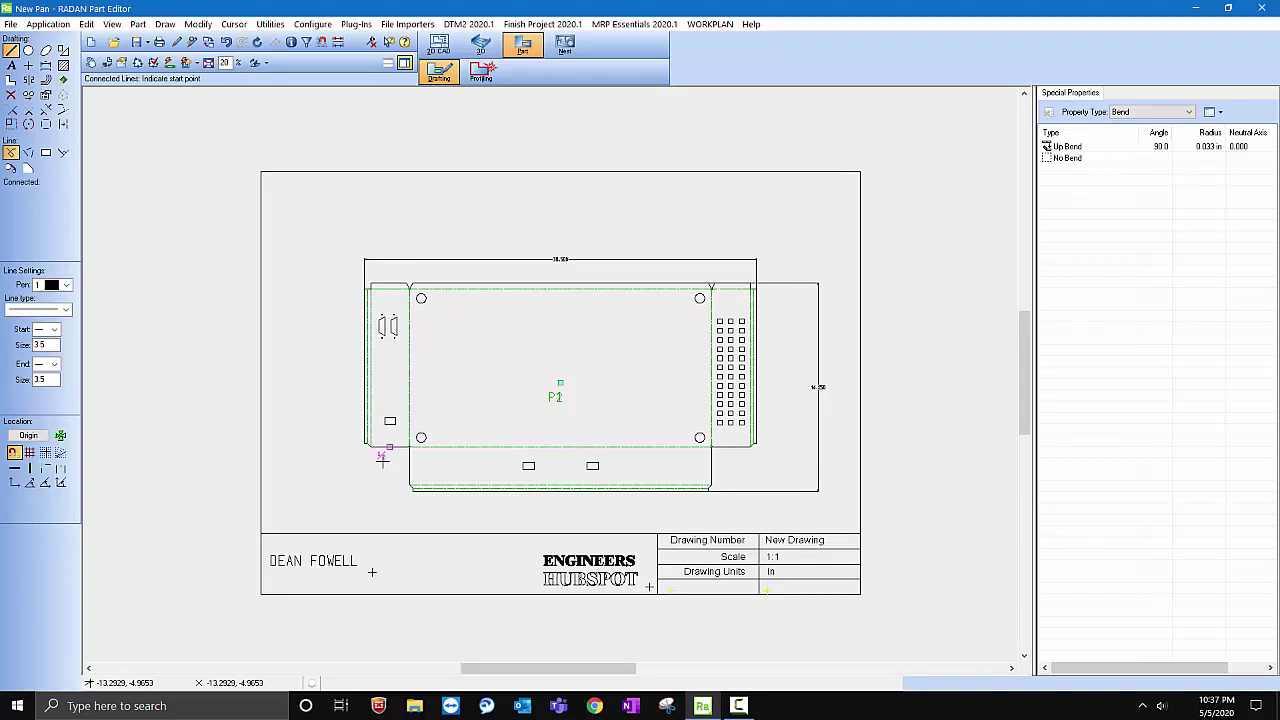